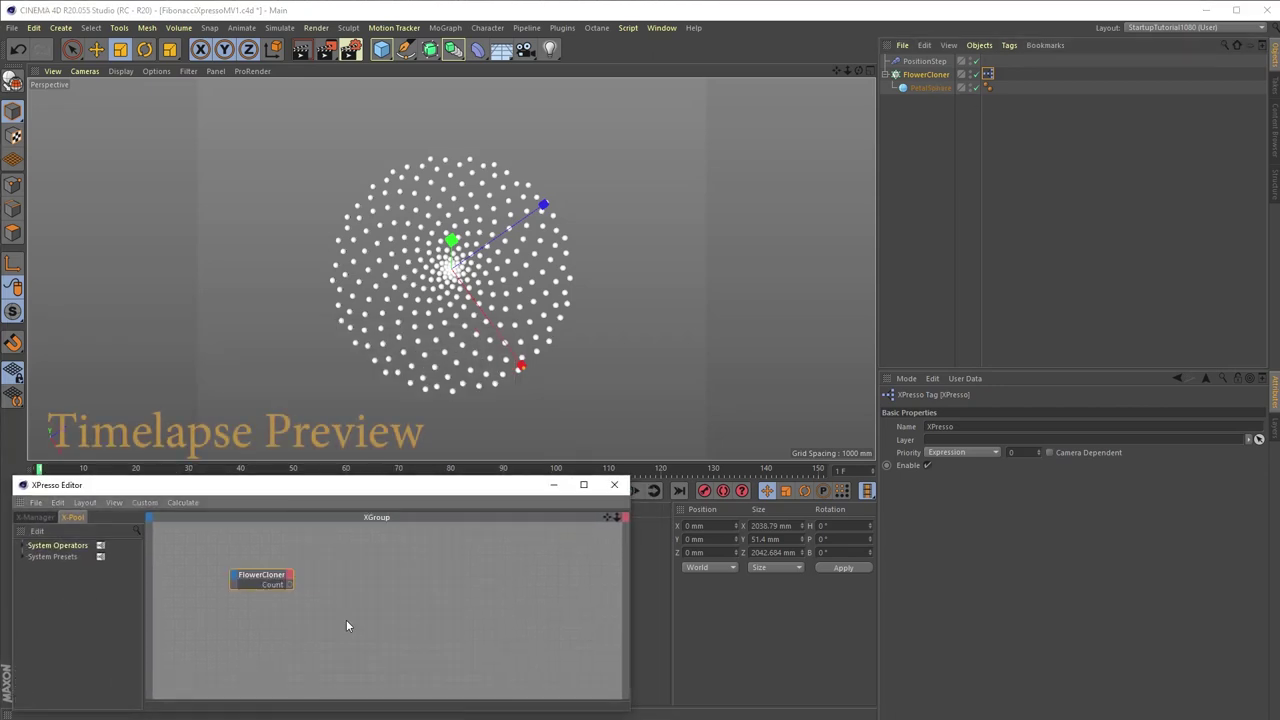
Add a Result node to the XPresso graph and connect the FlowerCloner node's Count output to it
{"action": "left_click", "coordinate": [22, 546]}
{"action": "scroll", "coordinate": [75, 625], "scroll_direction": "down", "scroll_amount": 5}
{"action": "left_click_drag", "start_coordinate": [72, 658], "coordinate": [344, 553]}
{"action": "left_click_drag", "start_coordinate": [289, 584], "coordinate": [328, 564]}
Add a second FlowerCloner node to the graph with an End Angle input port and reposition the Count node
{"action": "left_click_drag", "start_coordinate": [926, 75], "coordinate": [463, 571]}
{"action": "left_click", "coordinate": [436, 571]}
{"action": "mouse_move", "coordinate": [472, 669]}
{"action": "left_click", "coordinate": [535, 672]}
{"action": "left_click_drag", "start_coordinate": [261, 575], "coordinate": [251, 576]}
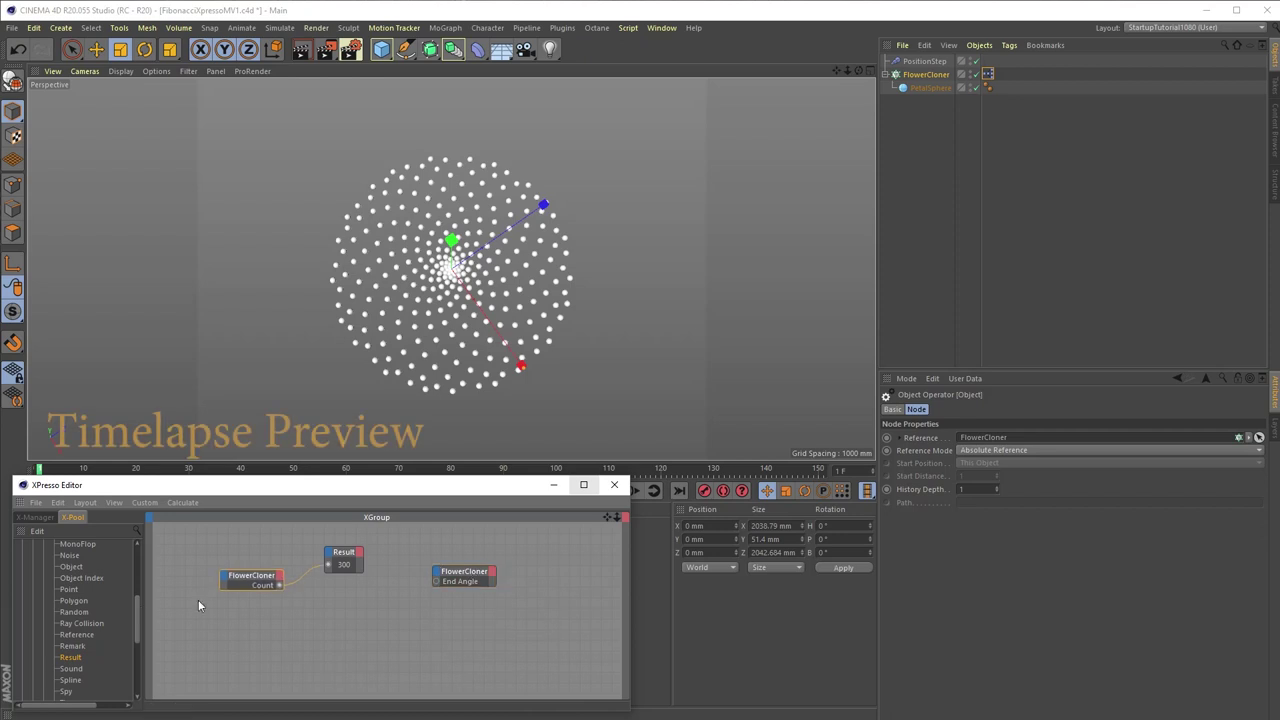
Add a Math node to the XPresso graph and set its function to Multiply
{"action": "scroll", "coordinate": [75, 625], "scroll_direction": "down", "scroll_amount": 3}
{"action": "left_click", "coordinate": [46, 688]}
{"action": "scroll", "coordinate": [100, 642], "scroll_direction": "down", "scroll_amount": 4}
{"action": "left_click_drag", "start_coordinate": [77, 691], "coordinate": [366, 595]}
{"action": "left_click", "coordinate": [980, 450]}
{"action": "left_click", "coordinate": [955, 490]}
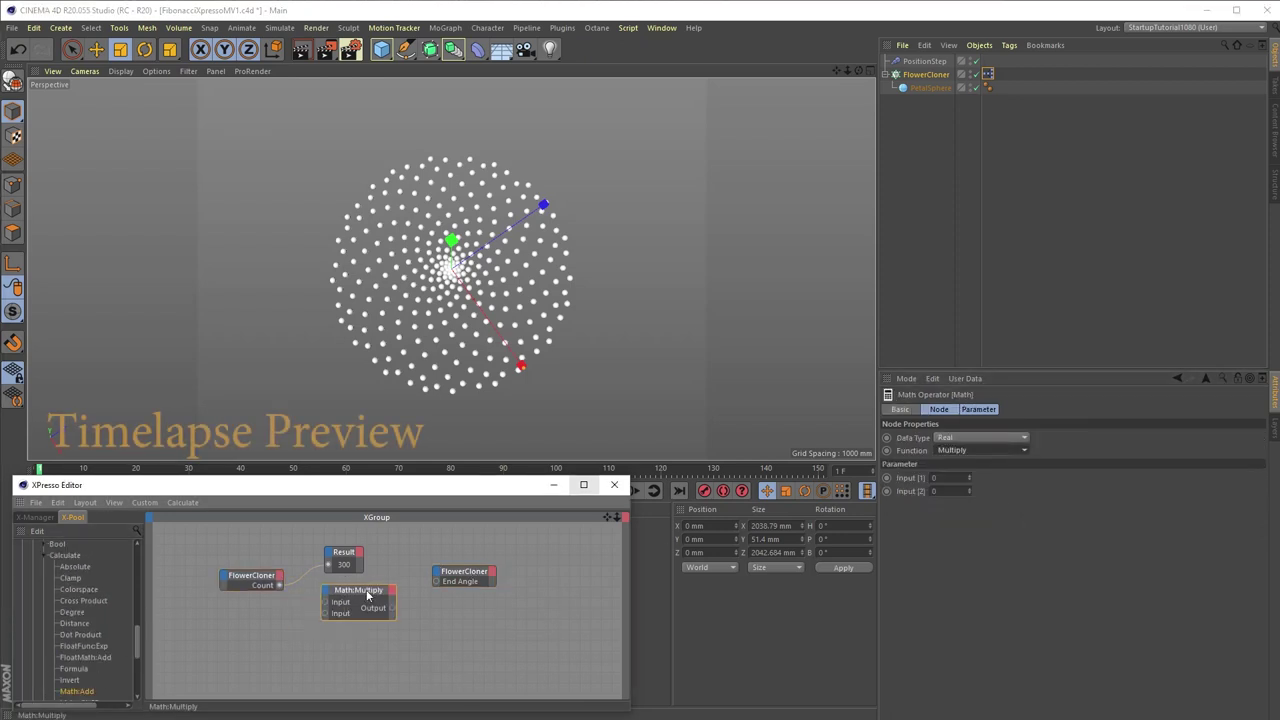
Connect FlowerCloner's Count to the first Math:Multiply input and set the second input to 137.5
{"action": "left_click_drag", "start_coordinate": [343, 552], "coordinate": [334, 543]}
{"action": "left_click_drag", "start_coordinate": [358, 590], "coordinate": [360, 581]}
{"action": "left_click_drag", "start_coordinate": [279, 585], "coordinate": [326, 593]}
{"action": "left_click_drag", "start_coordinate": [945, 478], "coordinate": [911, 478]}
{"action": "type", "text": "137.5"}
{"action": "key", "text": "Return"}
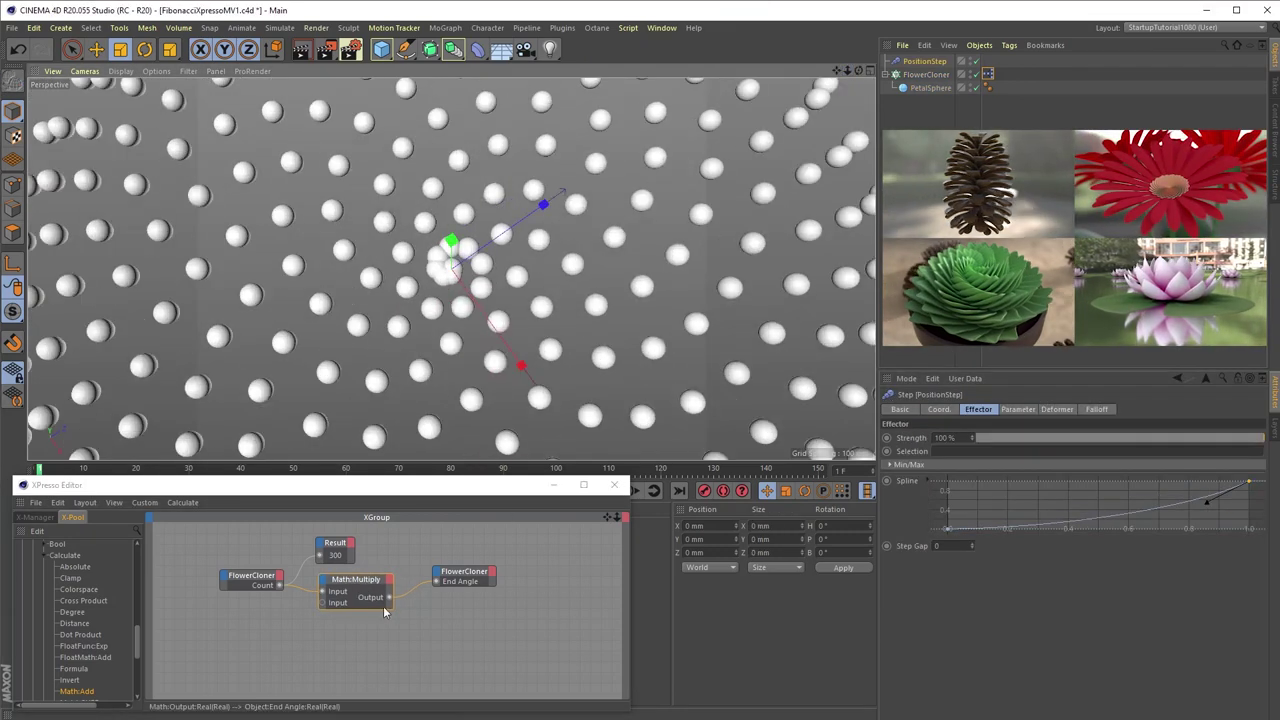
Duplicate the Result node for the Math:Multiply output and select the End Angle parameter of FlowerCloner
{"action": "left_click_drag", "start_coordinate": [335, 543], "coordinate": [434, 614], "text": "ctrl"}
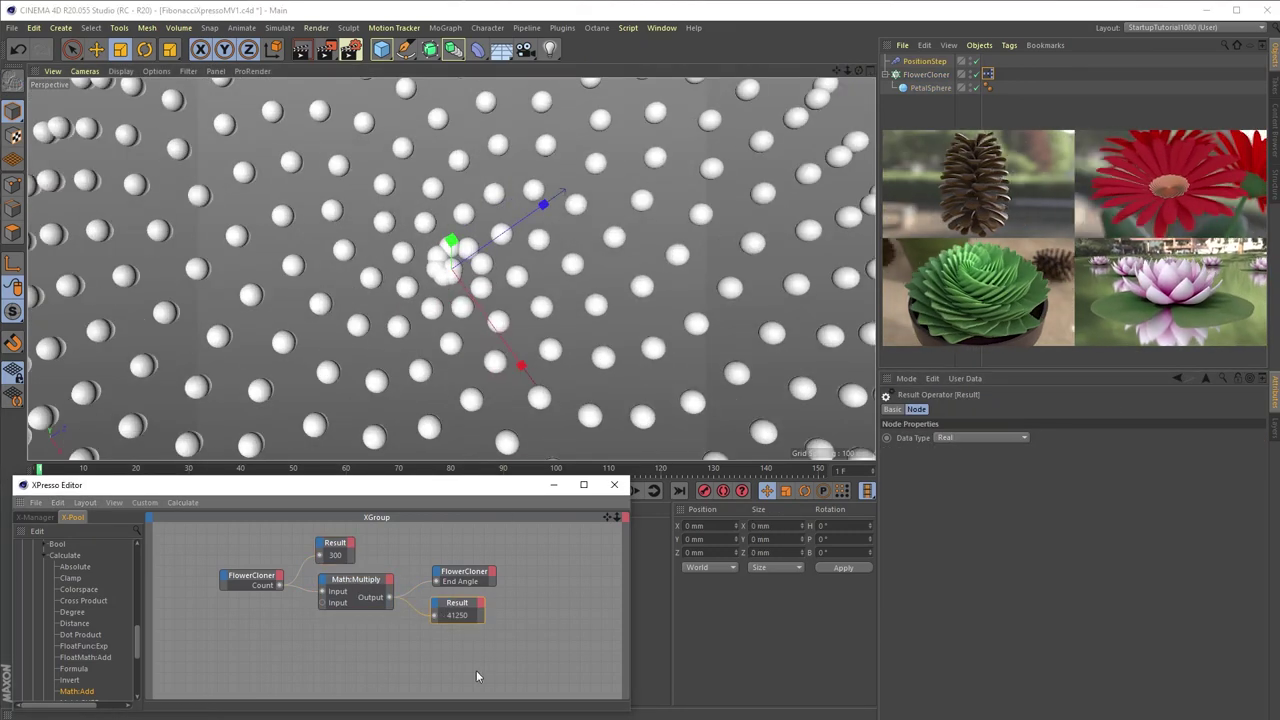
{"action": "left_click", "coordinate": [926, 74]}
{"action": "left_click", "coordinate": [915, 555]}
Insert a Degree node between the Math:Multiply output and FlowerCloner's End Angle, and select the cloner's End Angle value
{"action": "mouse_move", "coordinate": [137, 642]}
{"action": "left_mouse_down"}
{"action": "mouse_move", "coordinate": [131, 558]}
{"action": "mouse_move", "coordinate": [134, 626]}
{"action": "left_mouse_up"}
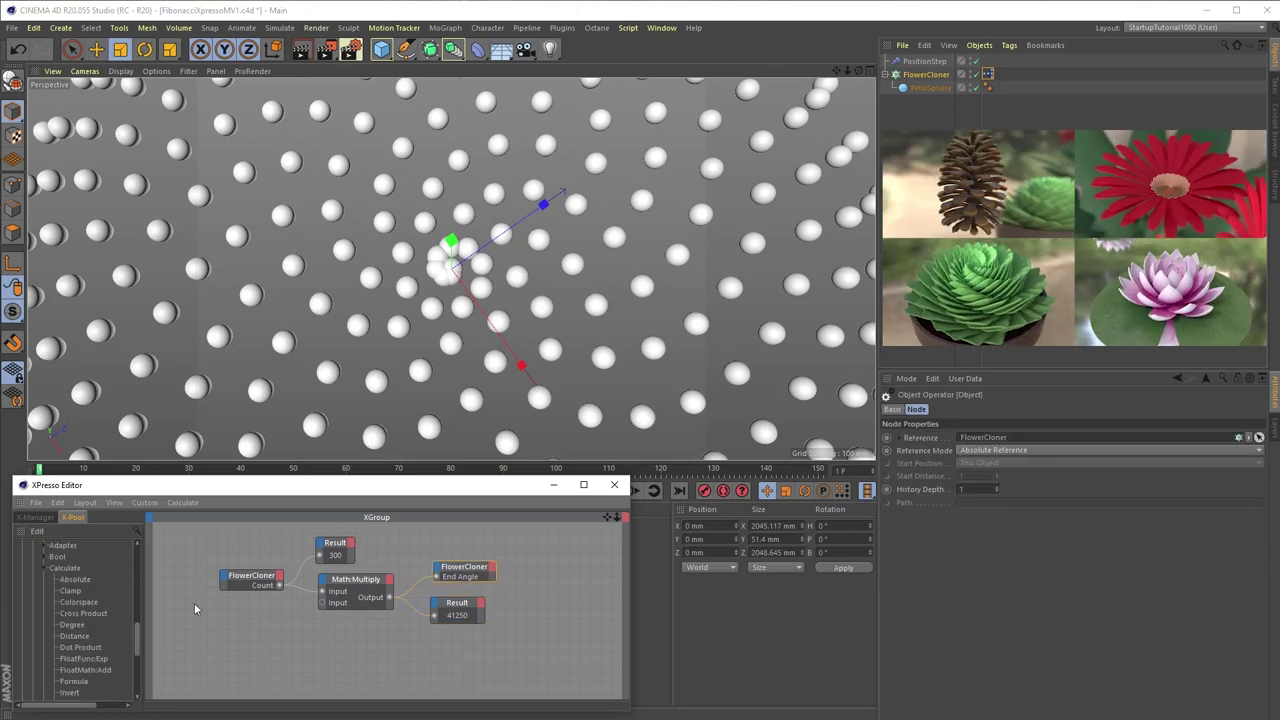
{"action": "left_click_drag", "start_coordinate": [72, 624], "coordinate": [381, 623]}
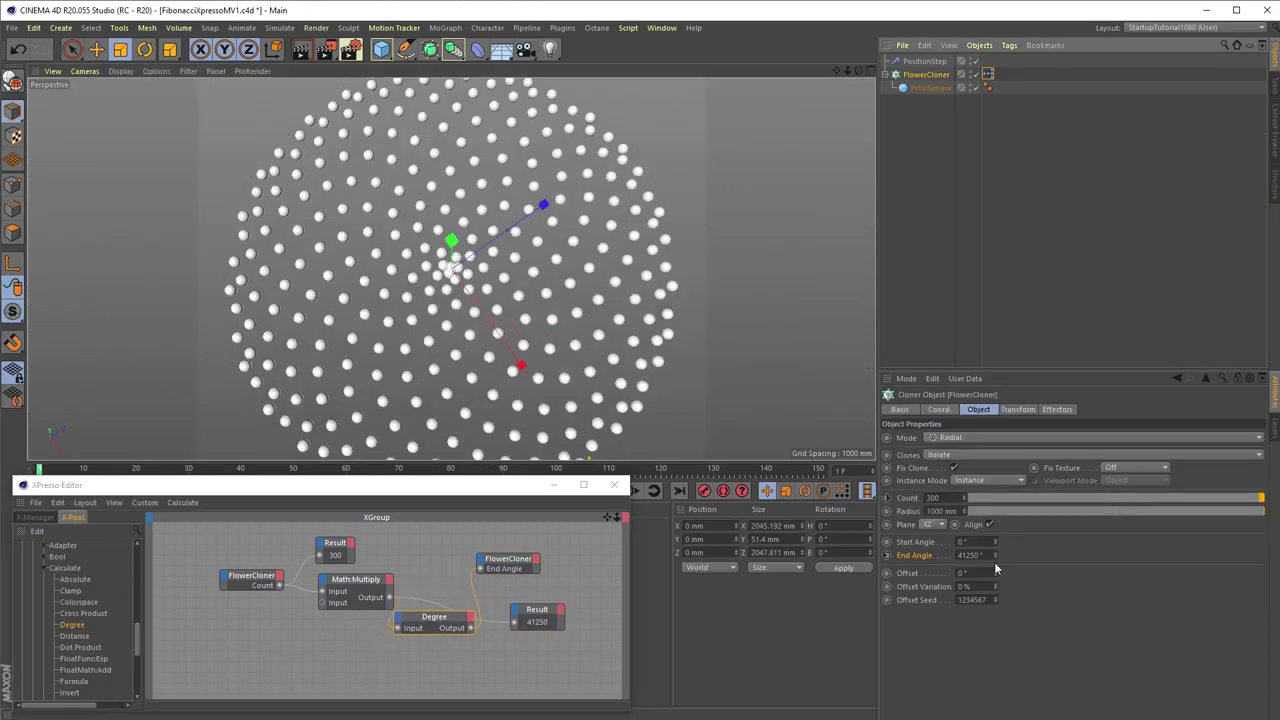
{"action": "left_click", "coordinate": [984, 556]}
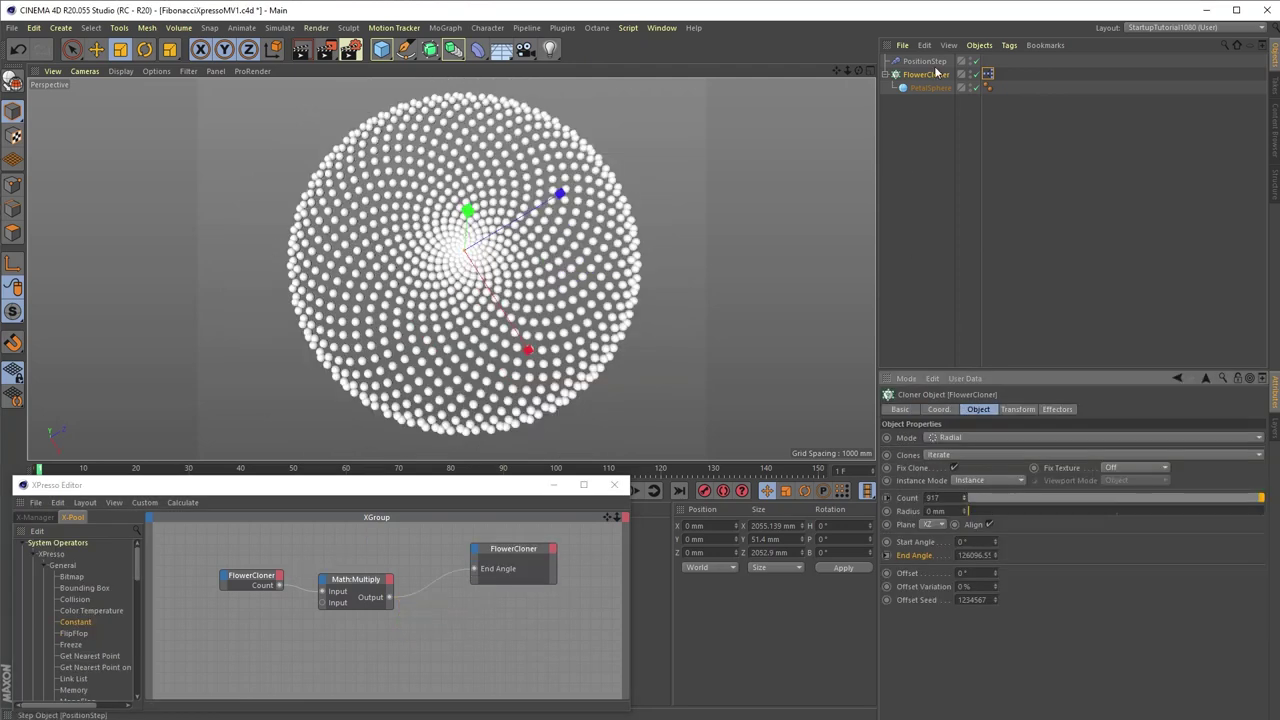
Add a PositionStep node with a P.Z input port, connect FlowerCloner's Count to it, and tidy the node layout
{"action": "left_click_drag", "start_coordinate": [924, 61], "coordinate": [490, 636]}
{"action": "left_click", "coordinate": [462, 636]}
{"action": "left_click", "coordinate": [658, 686]}
{"action": "left_click_drag", "start_coordinate": [279, 585], "coordinate": [458, 649]}
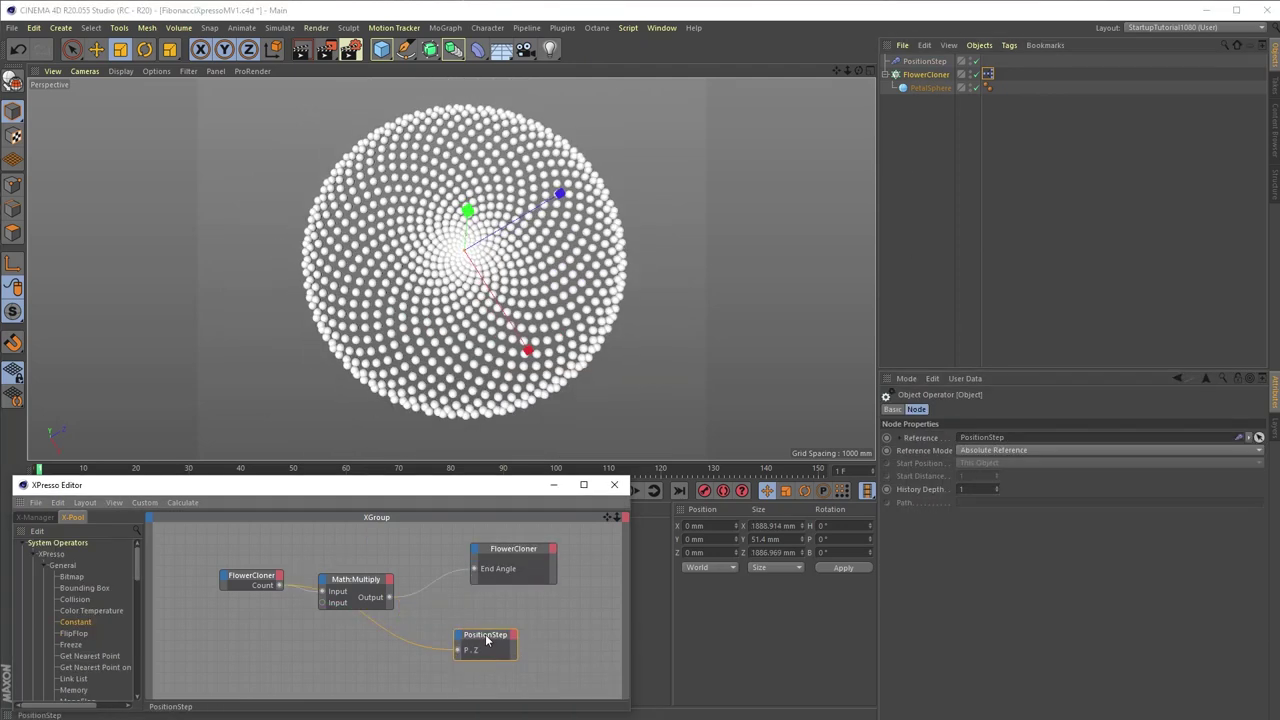
{"action": "left_click_drag", "start_coordinate": [356, 580], "coordinate": [380, 546]}
{"action": "left_click_drag", "start_coordinate": [486, 634], "coordinate": [486, 605]}
Insert a Range Mapper between FlowerCloner's Count and PositionStep's P.Z, and adjust its Output Upper value
{"action": "left_click", "coordinate": [924, 61]}
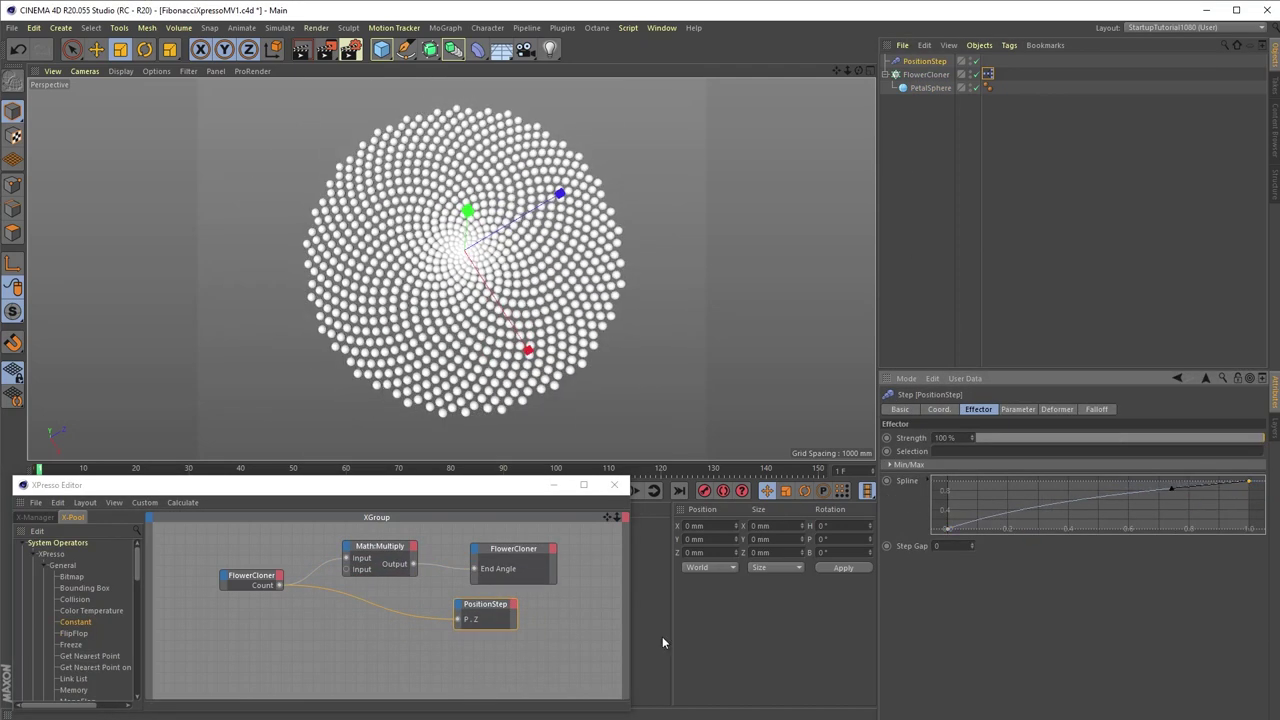
{"action": "scroll", "coordinate": [75, 620], "scroll_direction": "down", "scroll_amount": 5}
{"action": "left_click_drag", "start_coordinate": [85, 664], "coordinate": [320, 628]}
{"action": "left_click_drag", "start_coordinate": [280, 585], "coordinate": [317, 637]}
{"action": "left_click_drag", "start_coordinate": [383, 637], "coordinate": [371, 605]}
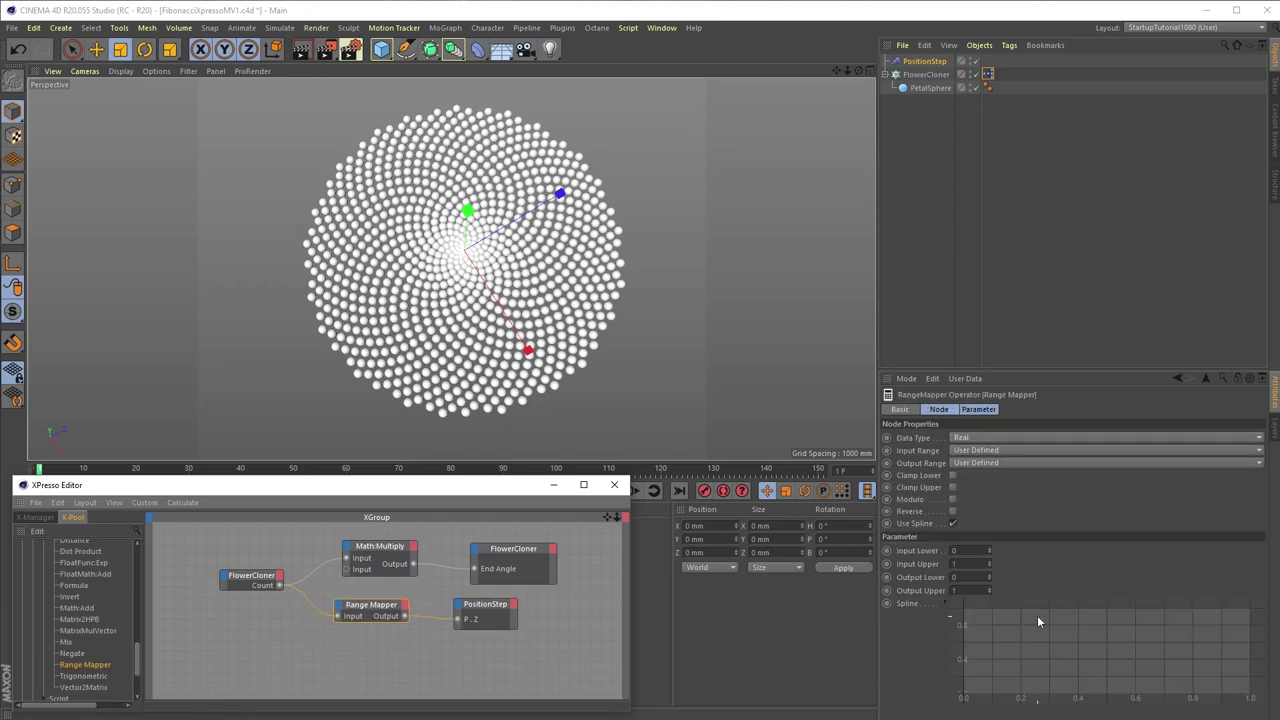
{"action": "mouse_move", "coordinate": [988, 591]}
{"action": "left_mouse_down"}
{"action": "mouse_move", "coordinate": [987, 556]}
{"action": "mouse_move", "coordinate": [984, 607]}
{"action": "left_mouse_up"}
Add a ScaleStep node to the XPresso graph with an input port for one of its effector parameters
{"action": "left_click_drag", "start_coordinate": [919, 61], "coordinate": [490, 655]}
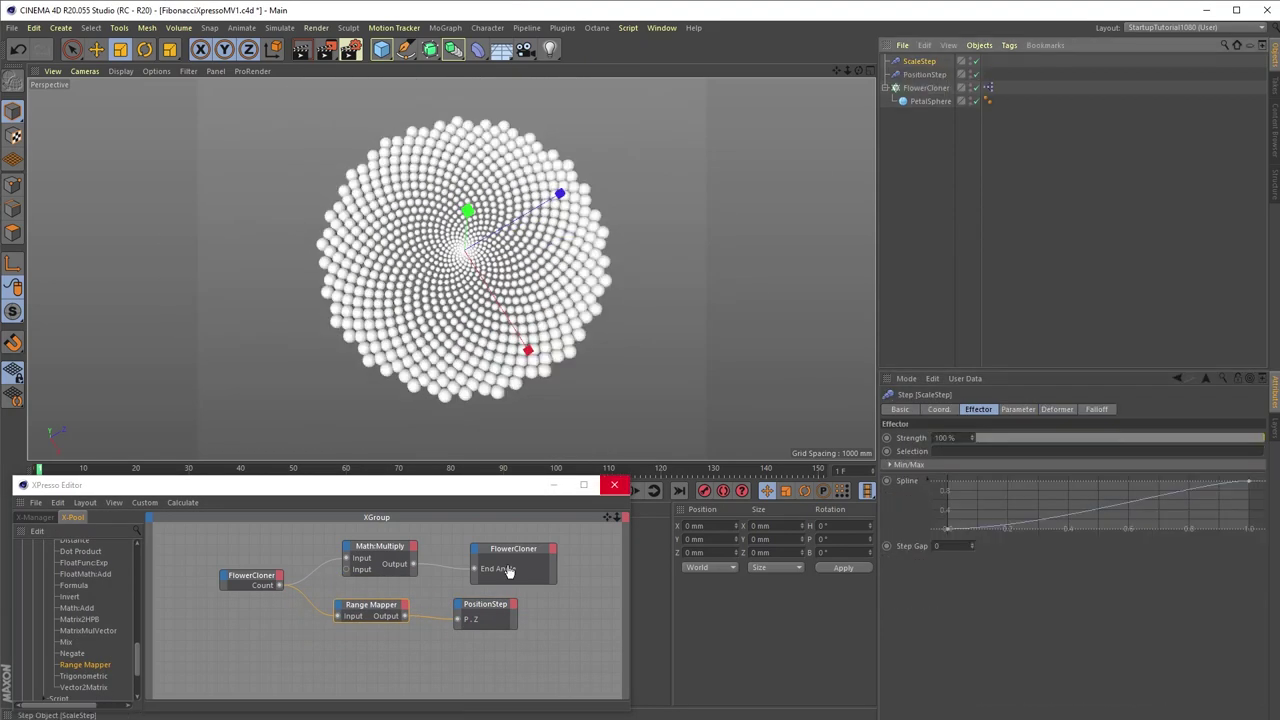
{"action": "left_click", "coordinate": [462, 654]}
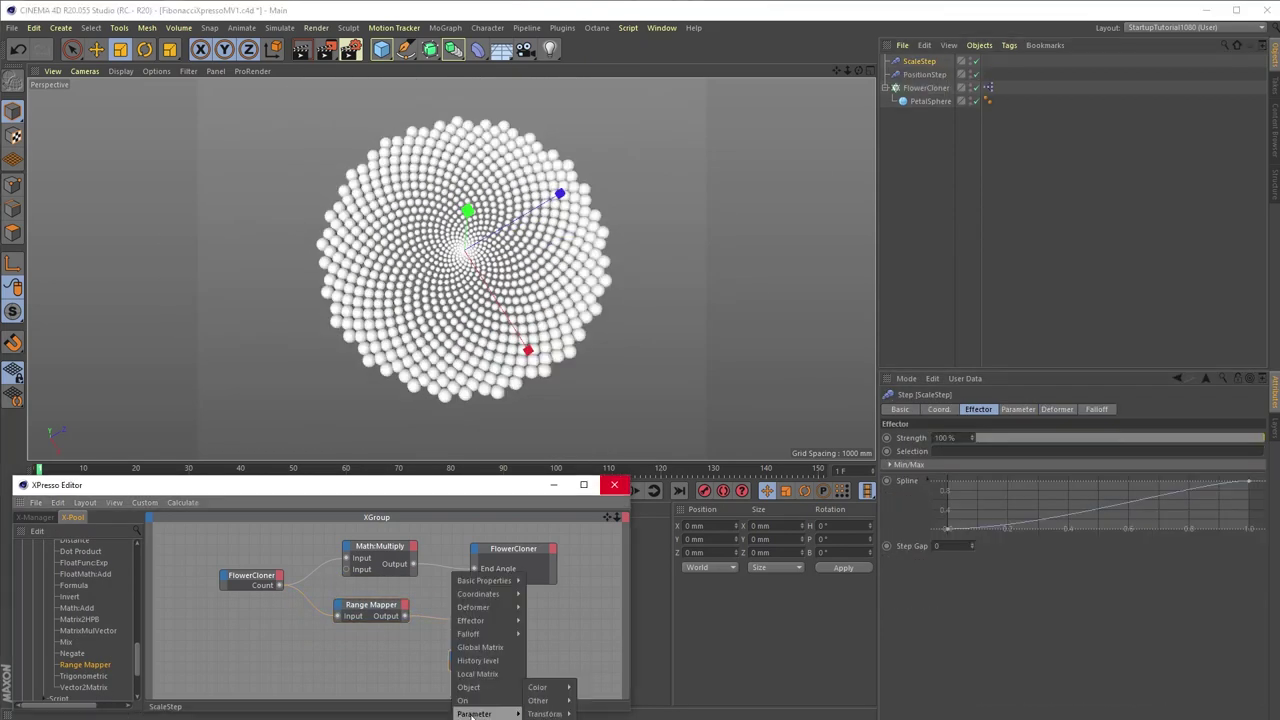
{"action": "left_click", "coordinate": [591, 680]}
{"action": "left_click_drag", "start_coordinate": [369, 615], "coordinate": [366, 643]}
{"action": "left_click", "coordinate": [366, 643]}
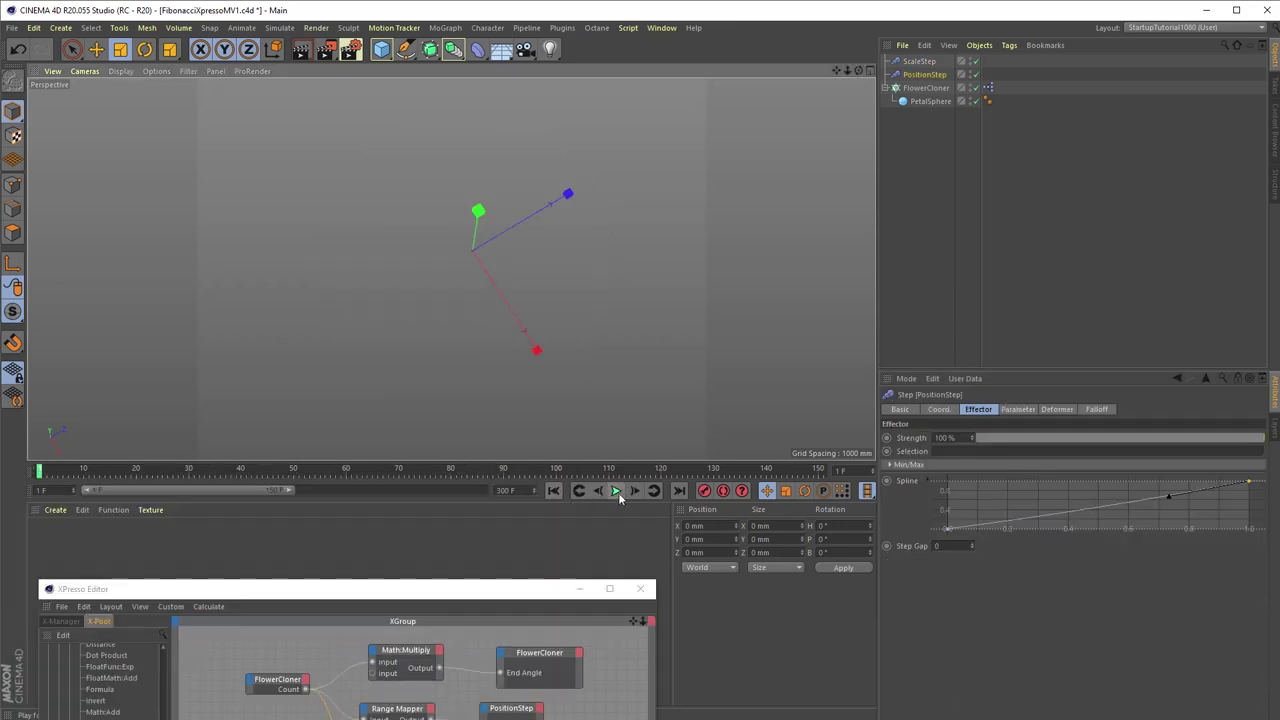
Play the flower animation in the viewport
{"action": "left_click", "coordinate": [617, 491]}
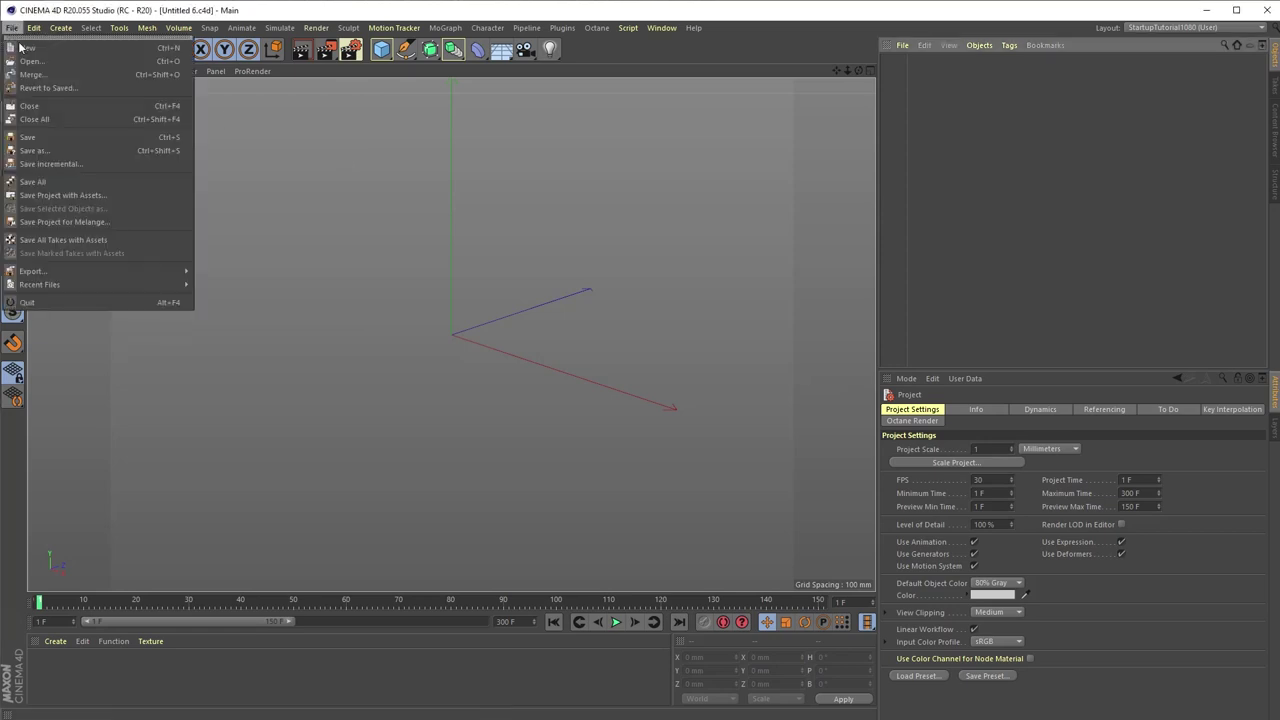
Create a new project and save it as FibonacciXpressoMV1
{"action": "left_click", "coordinate": [22, 46]}
{"action": "left_click", "coordinate": [12, 27]}
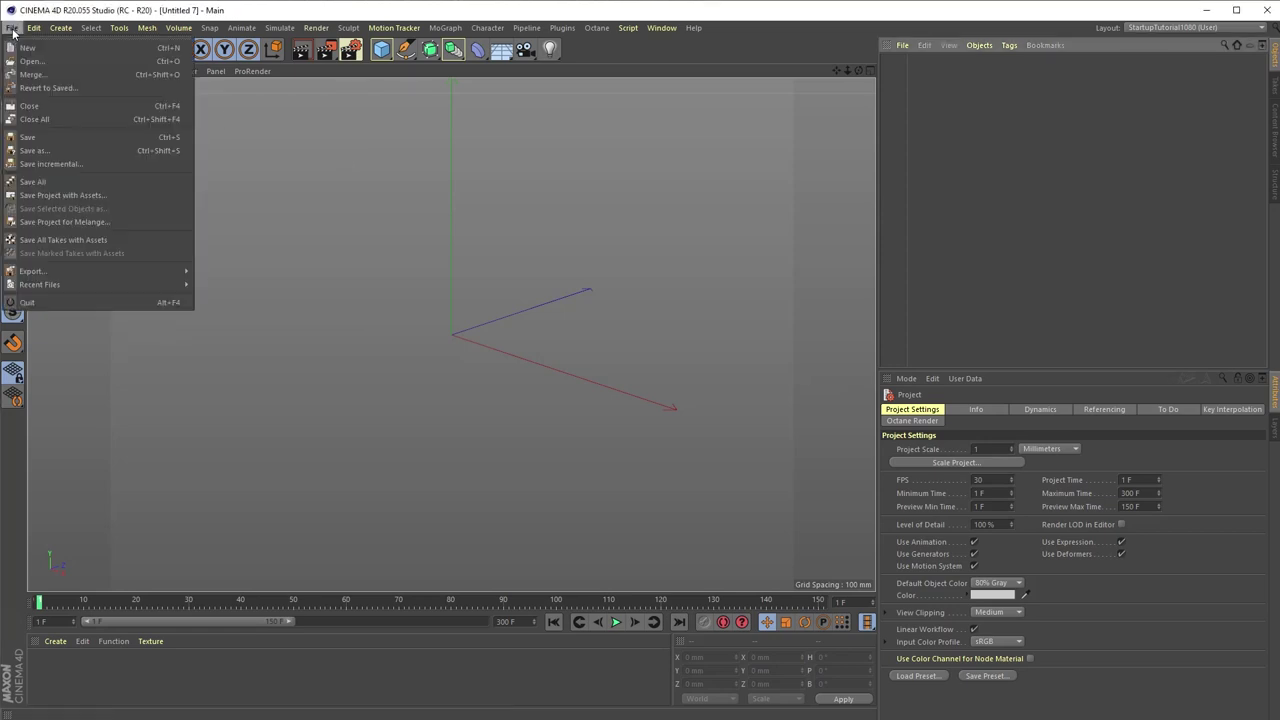
{"action": "left_click", "coordinate": [35, 150]}
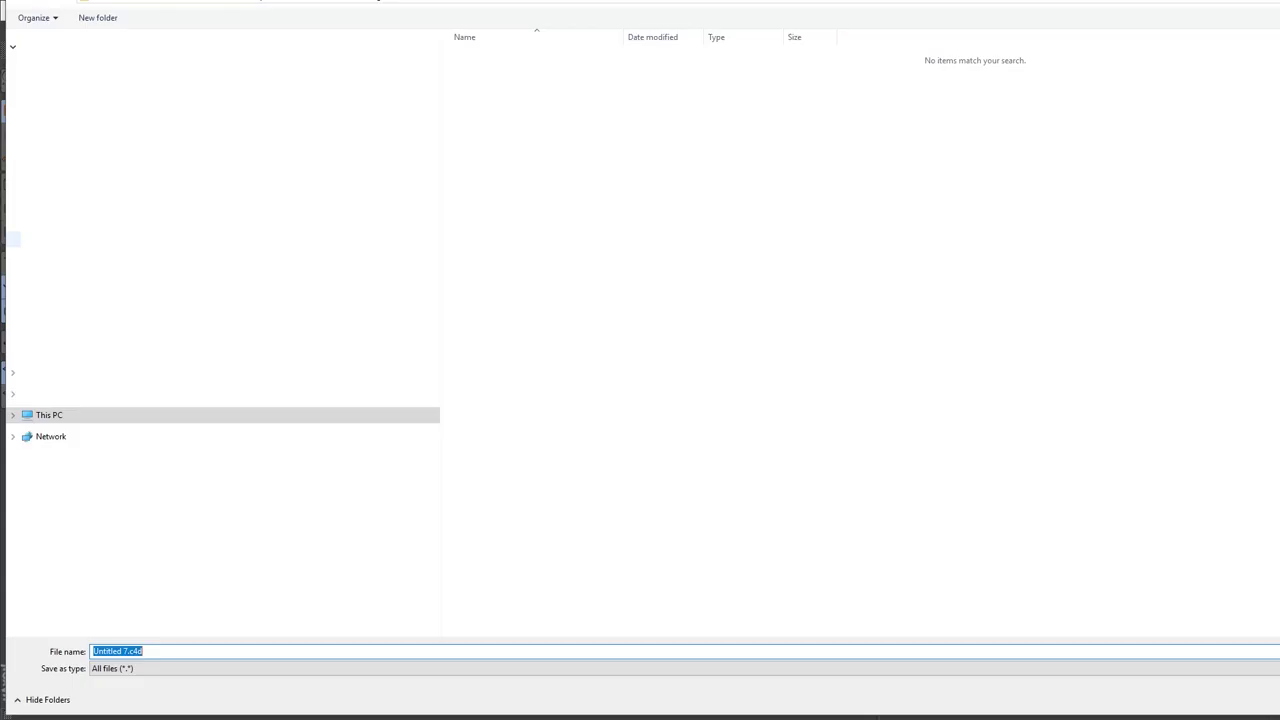
{"action": "type", "text": "FibonacciXpressoMV1"}
{"action": "key", "text": "Return"}
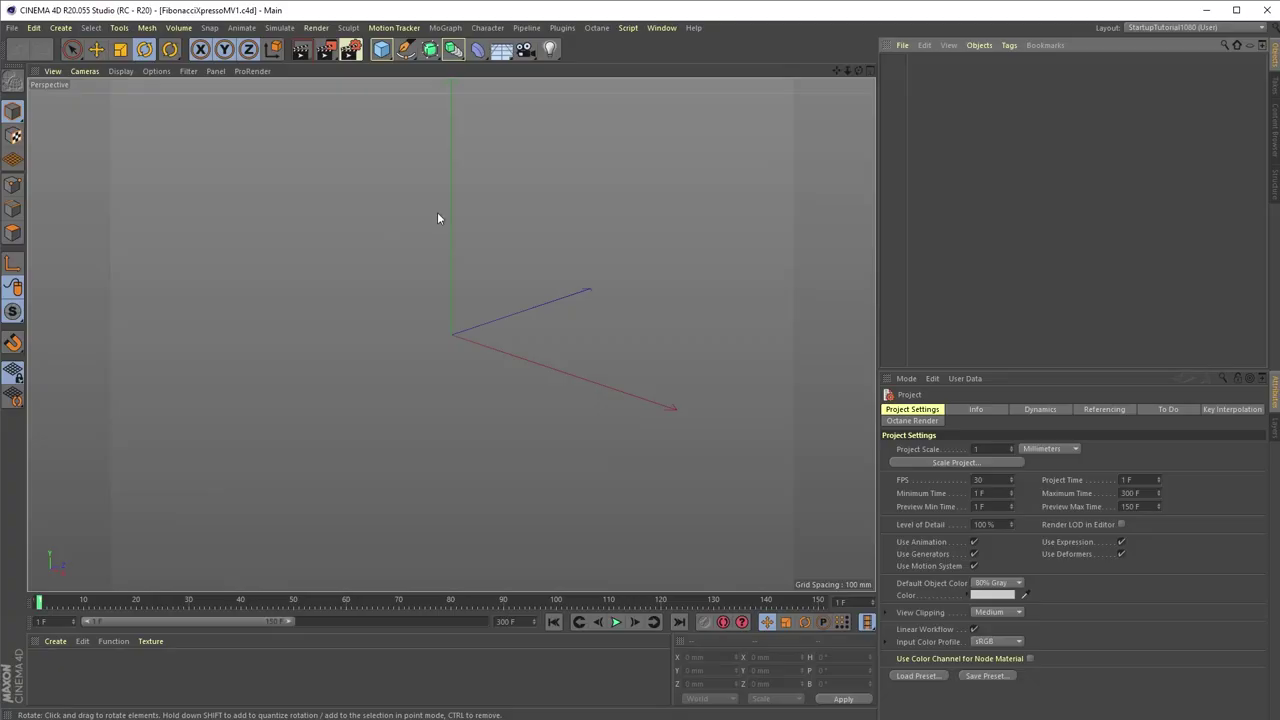
Add a MoGraph Cloner to the scene and rename it FlowerCloner
{"action": "left_click", "coordinate": [445, 27]}
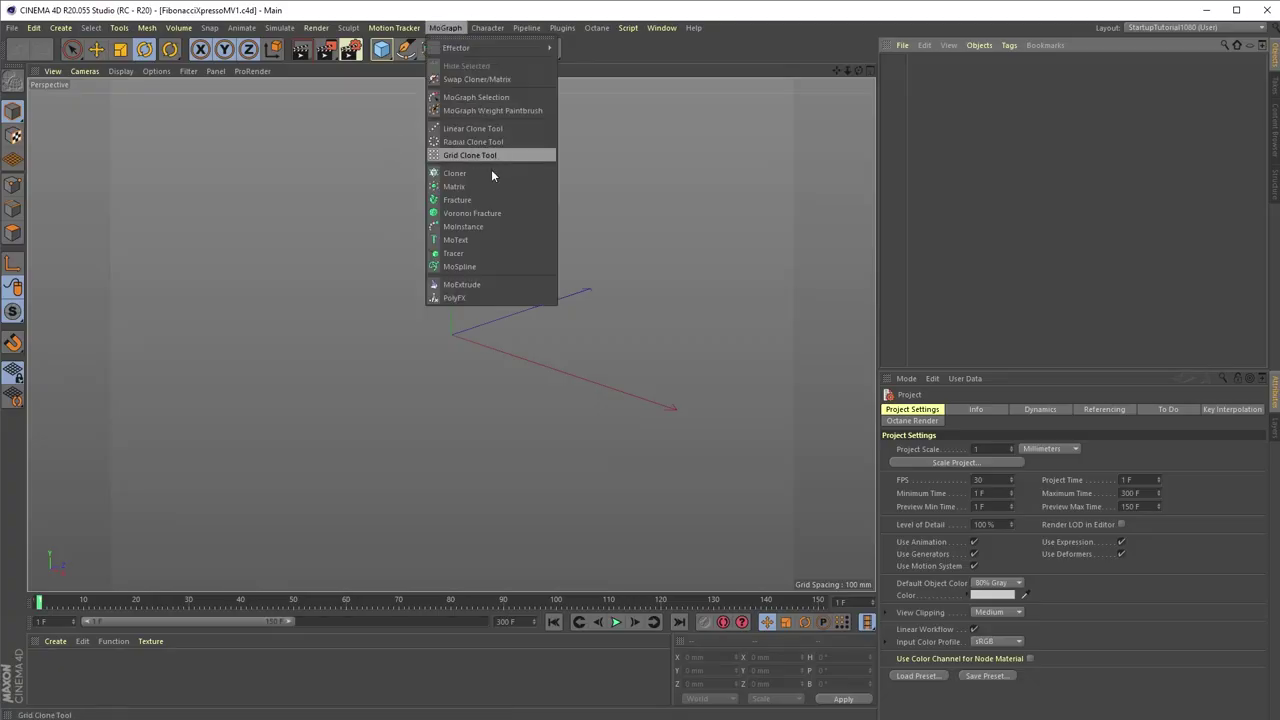
{"action": "left_click", "coordinate": [455, 173]}
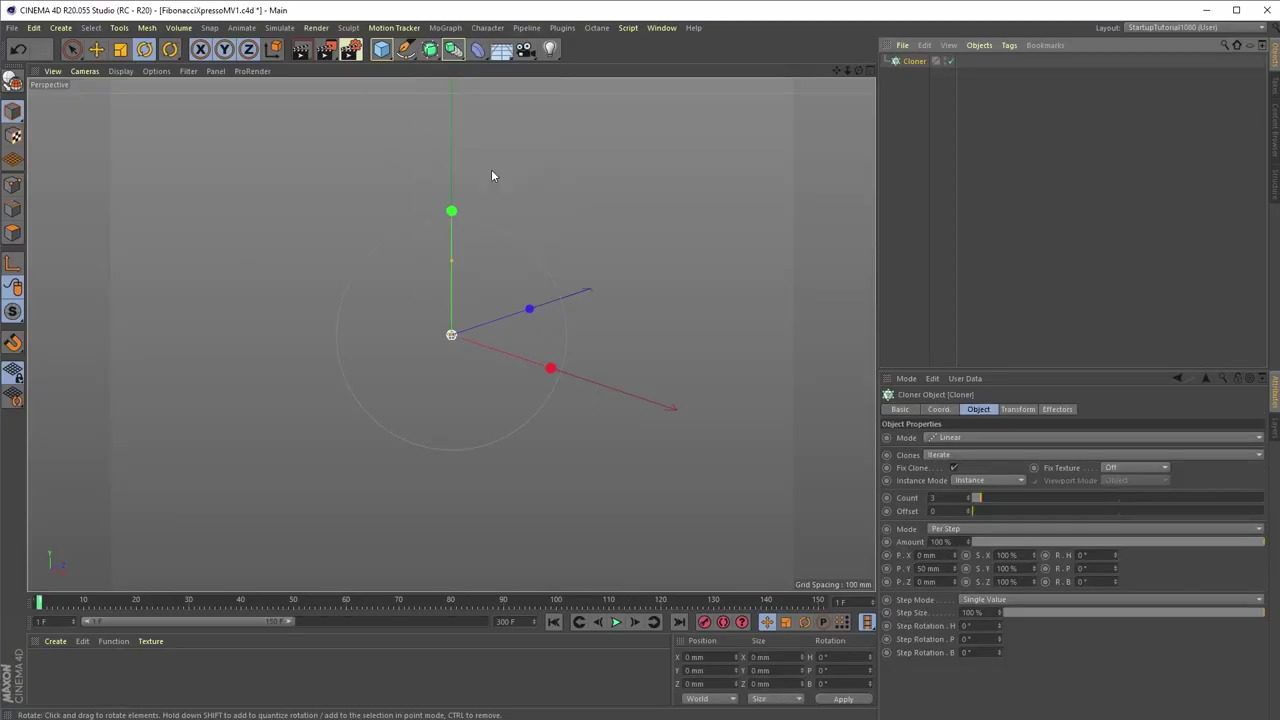
{"action": "double_click", "coordinate": [910, 61]}
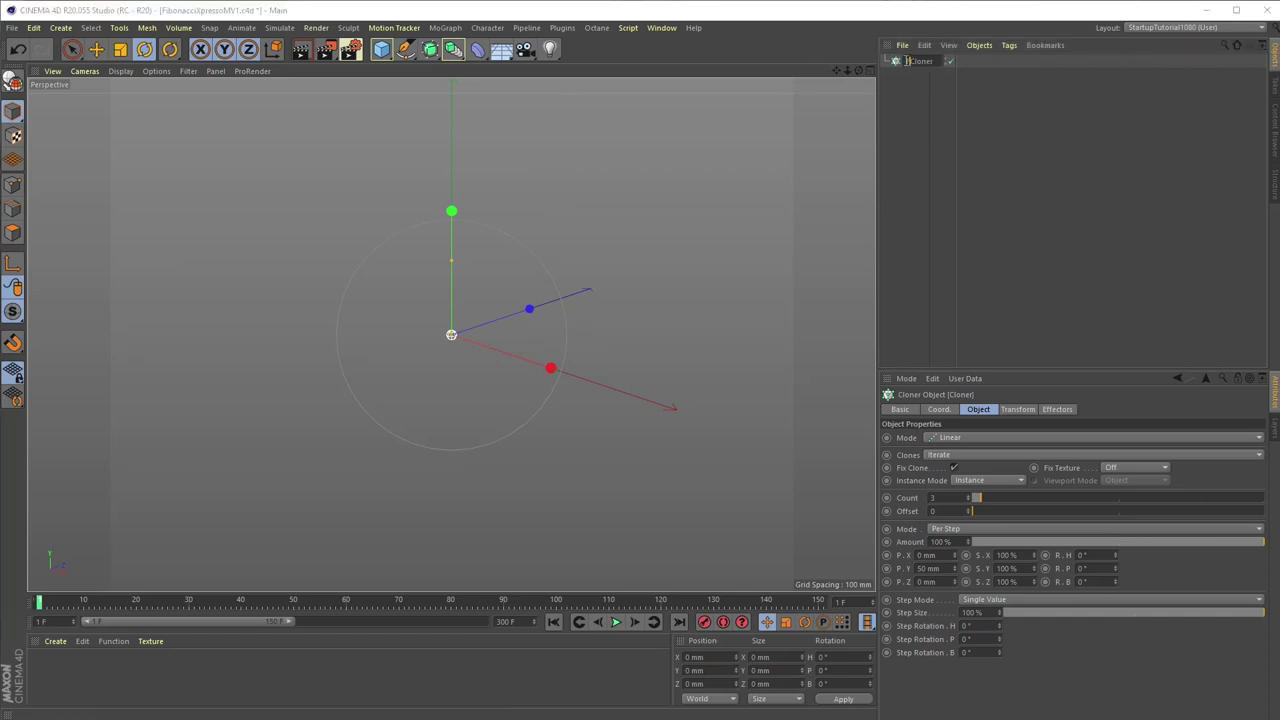
{"action": "type", "text": "Flower"}
{"action": "key", "text": "Return"}
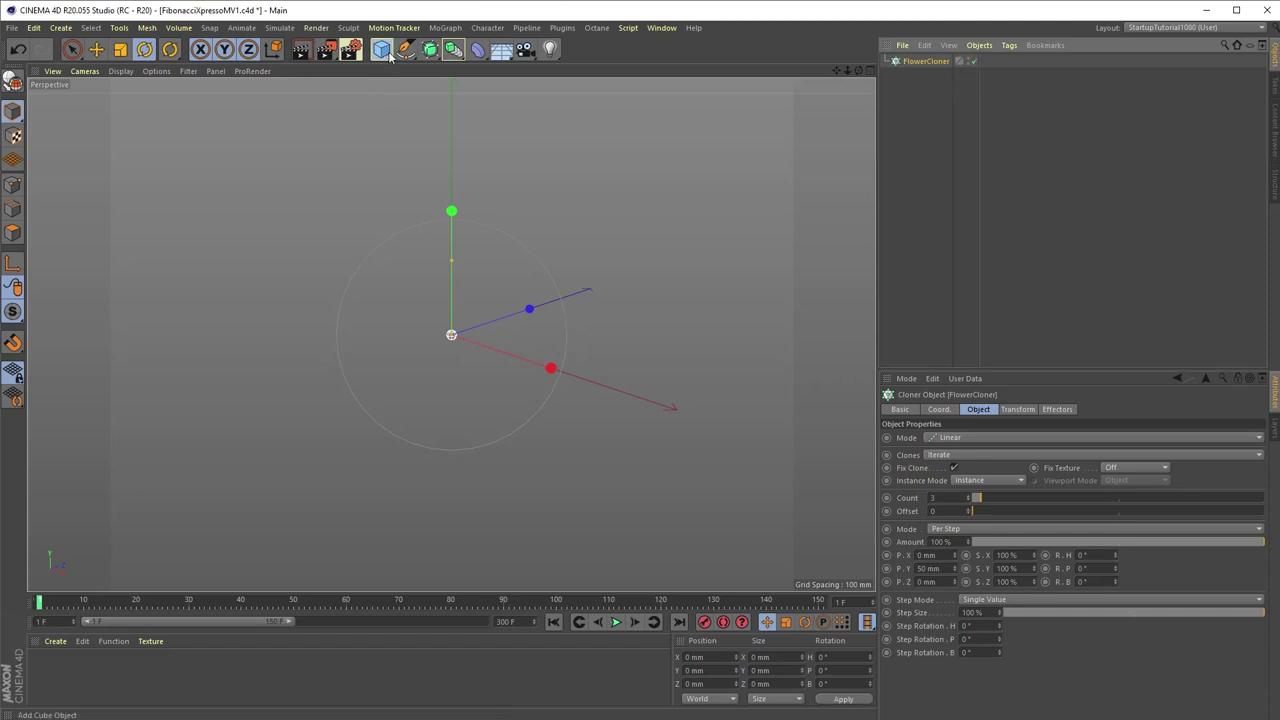
Add a sphere as a child of FlowerCloner and scale it down to a radius of about 26 mm
{"action": "left_click_drag", "start_coordinate": [382, 50], "coordinate": [628, 98]}
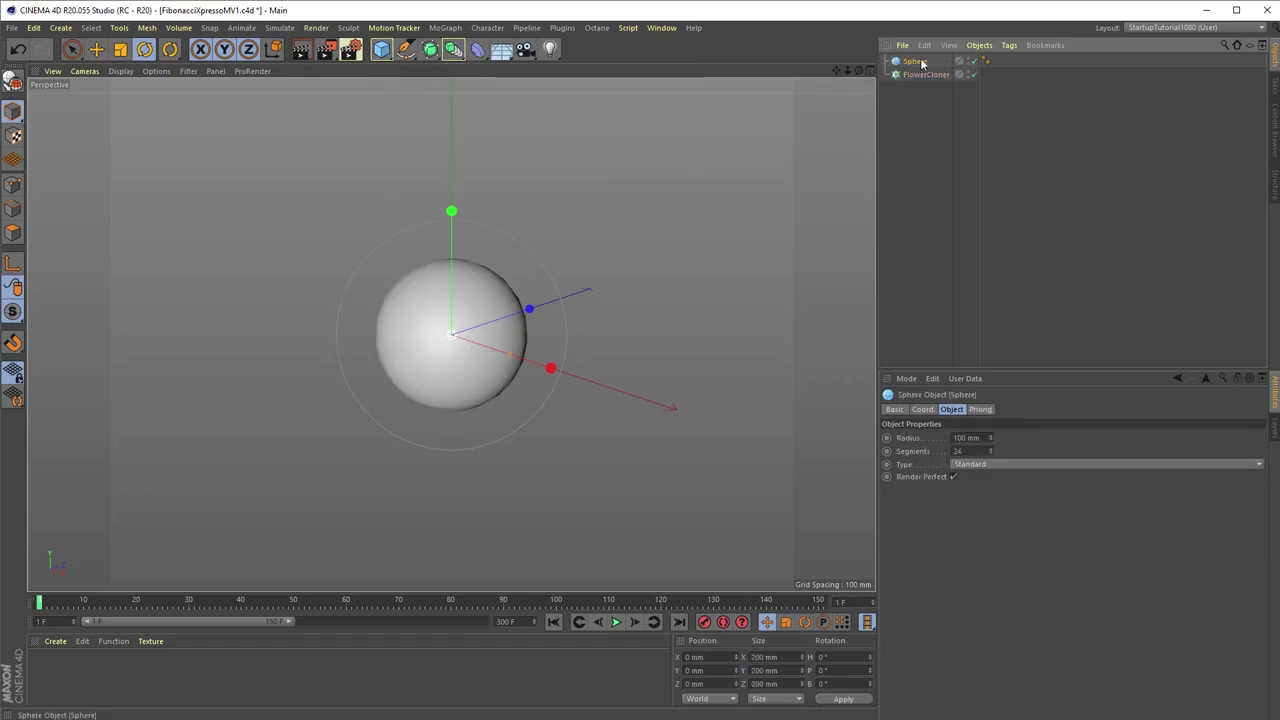
{"action": "left_click_drag", "start_coordinate": [918, 62], "coordinate": [917, 80]}
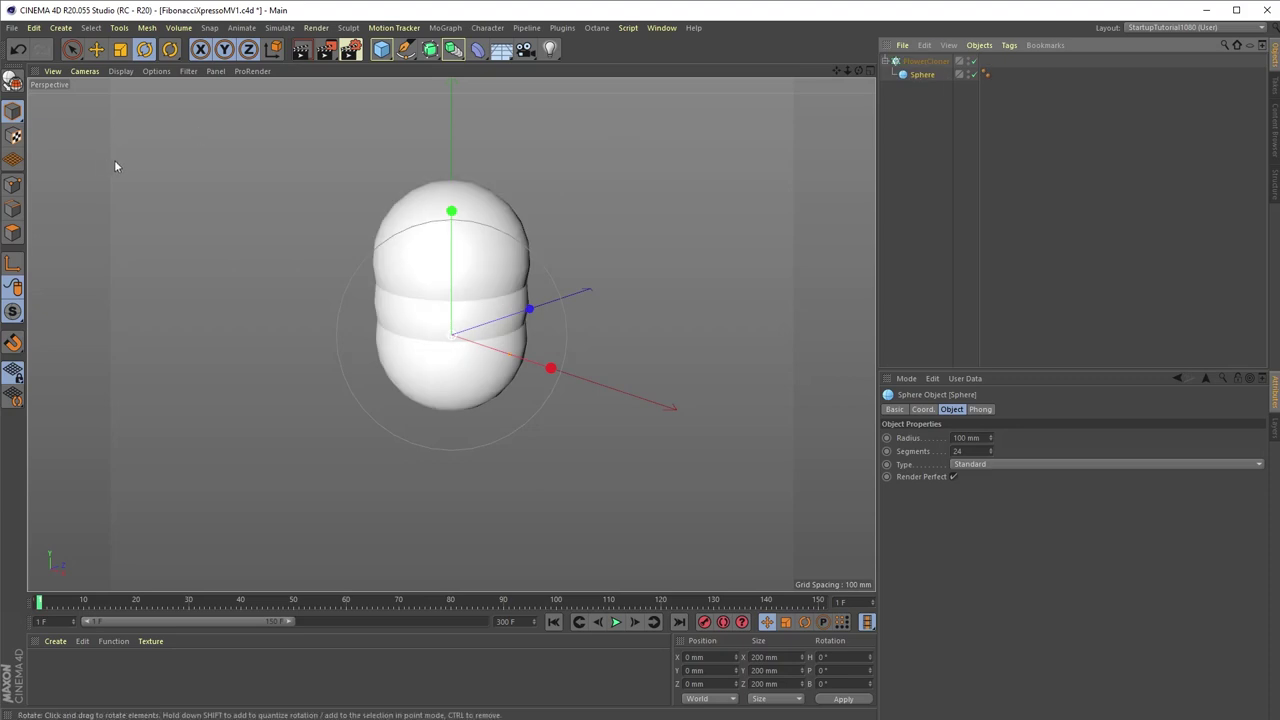
{"action": "left_click", "coordinate": [120, 49]}
{"action": "mouse_move", "coordinate": [594, 190]}
{"action": "left_mouse_down"}
{"action": "mouse_move", "coordinate": [356, 206]}
{"action": "mouse_move", "coordinate": [225, 258]}
{"action": "left_mouse_up"}
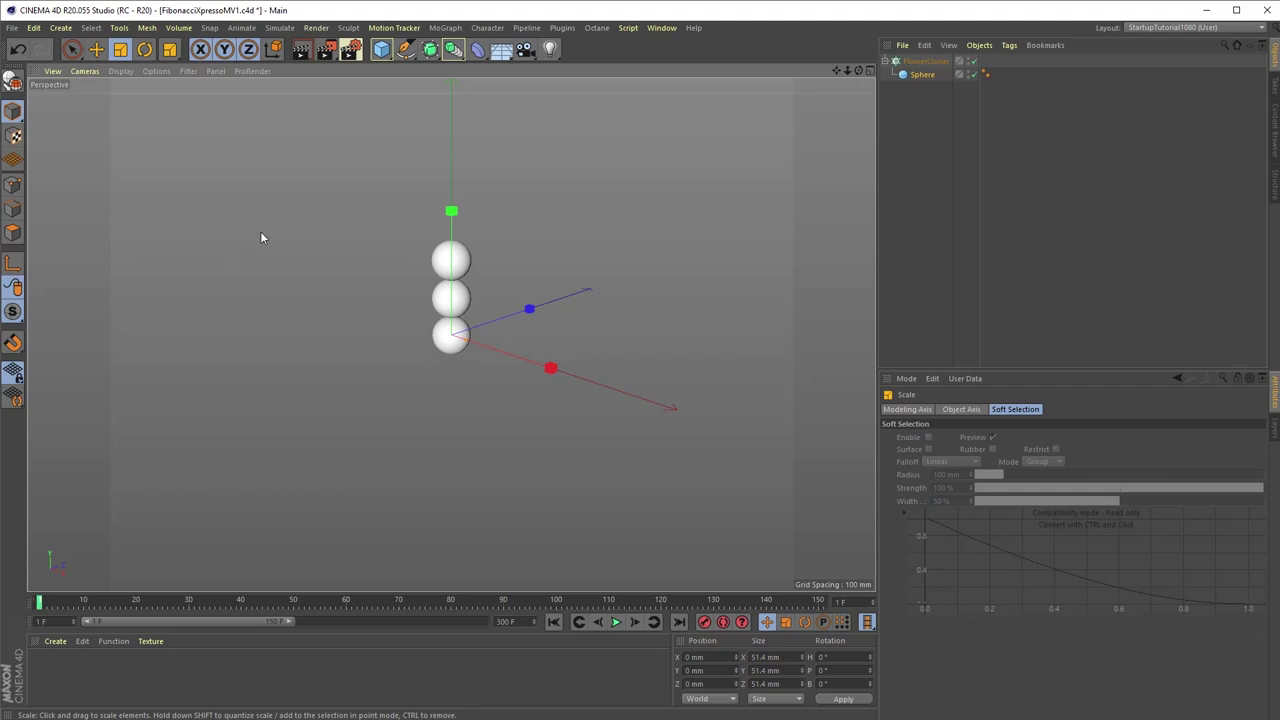
Rename the sphere under FlowerCloner as PetalSphere
{"action": "left_click", "coordinate": [920, 75]}
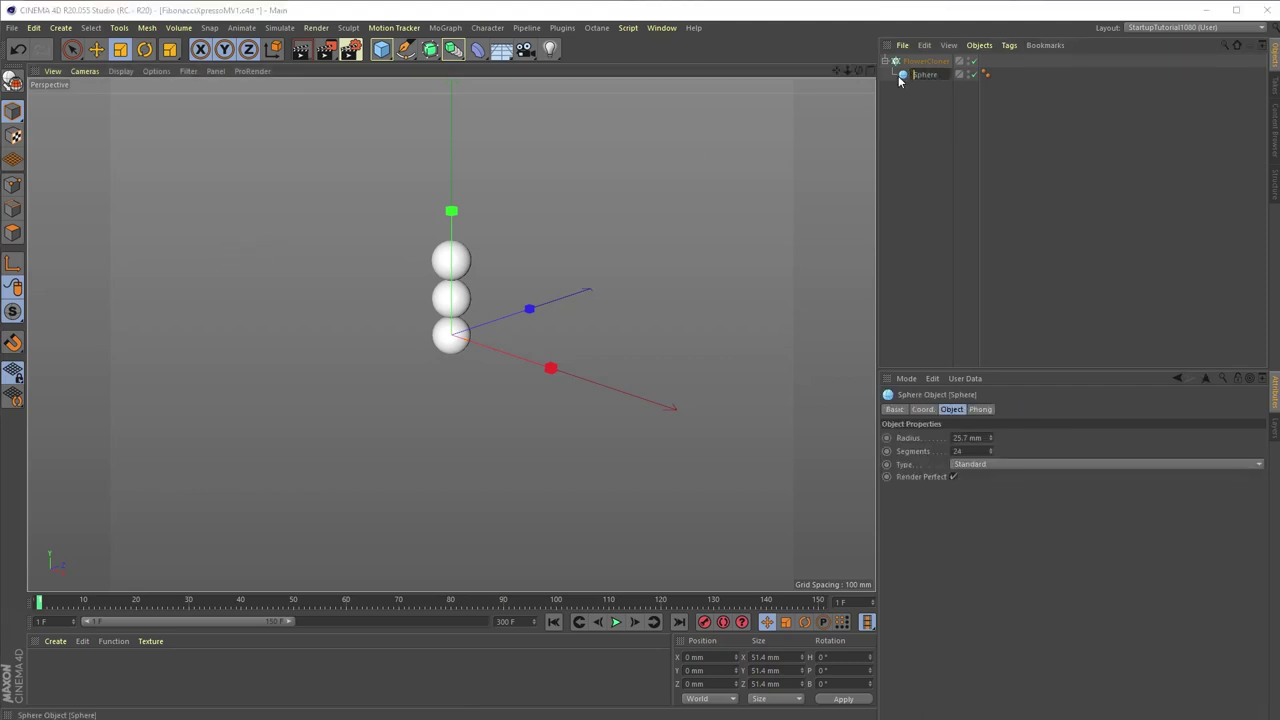
{"action": "type", "text": "Petal"}
{"action": "key", "text": "Return"}
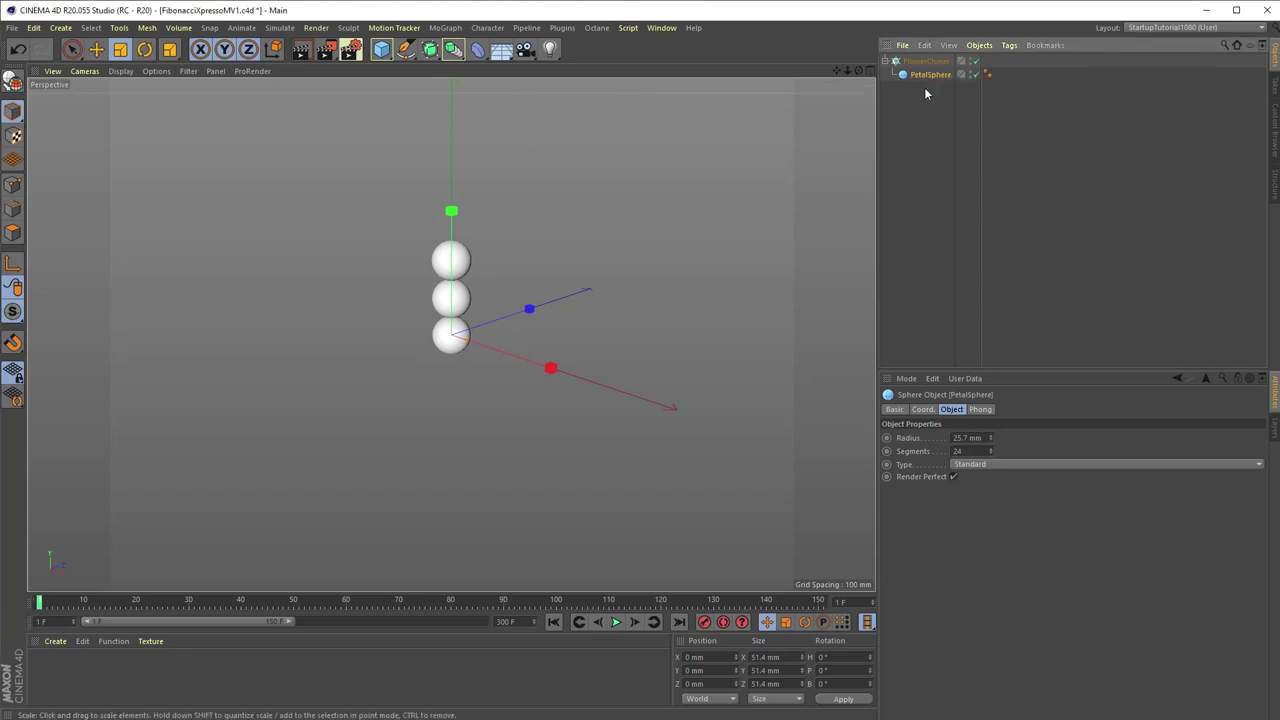
Set FlowerCloner's mode to Radial and its plane to XZ
{"action": "left_click", "coordinate": [926, 61]}
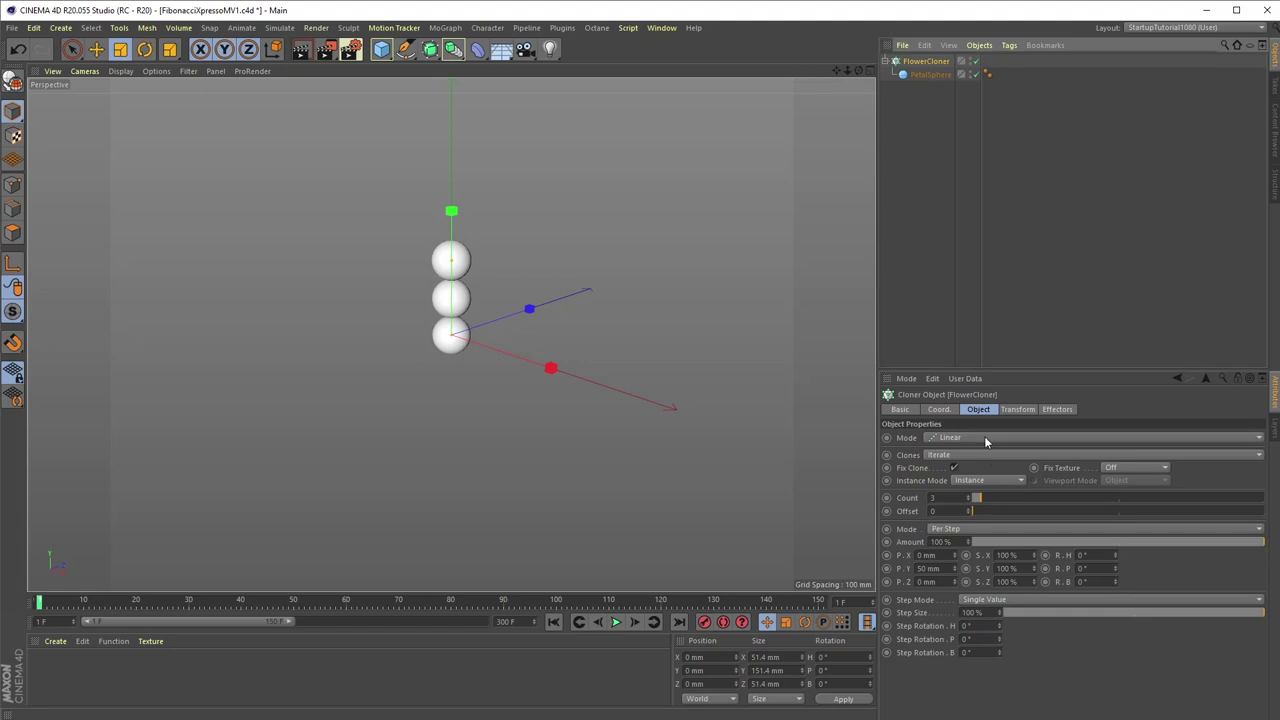
{"action": "left_click", "coordinate": [984, 437]}
{"action": "left_click", "coordinate": [982, 480]}
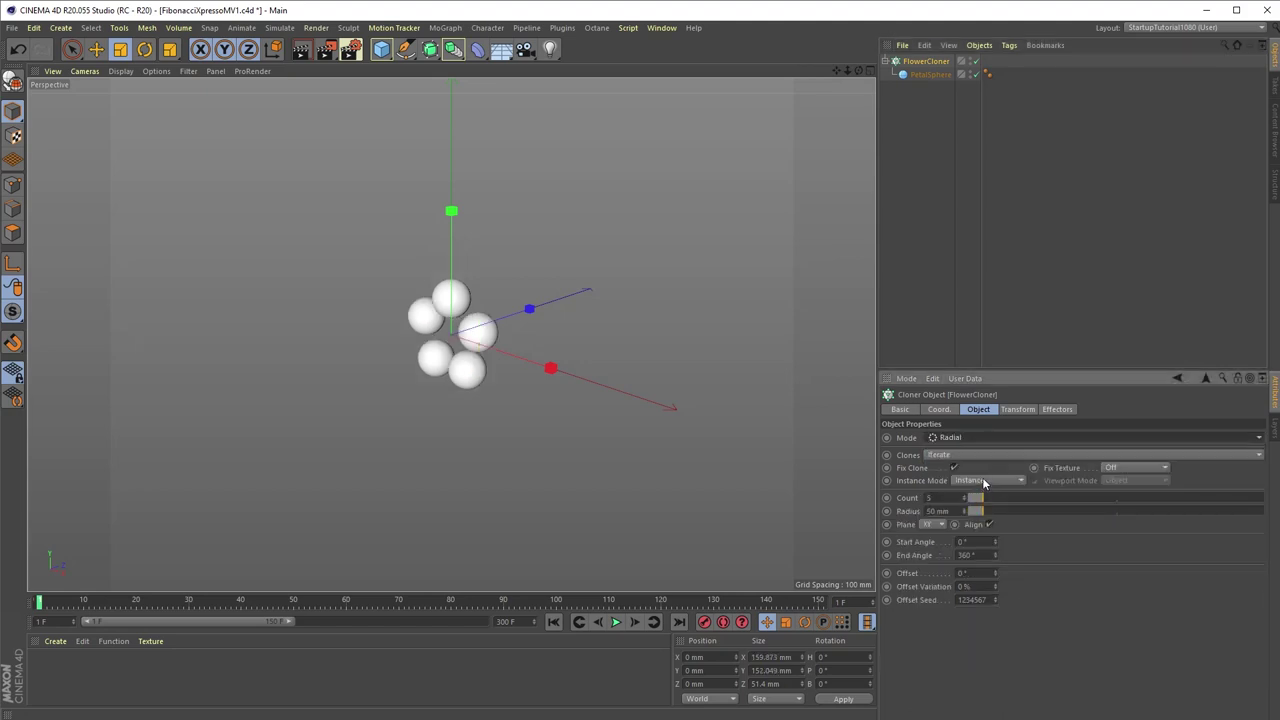
{"action": "left_click", "coordinate": [937, 525]}
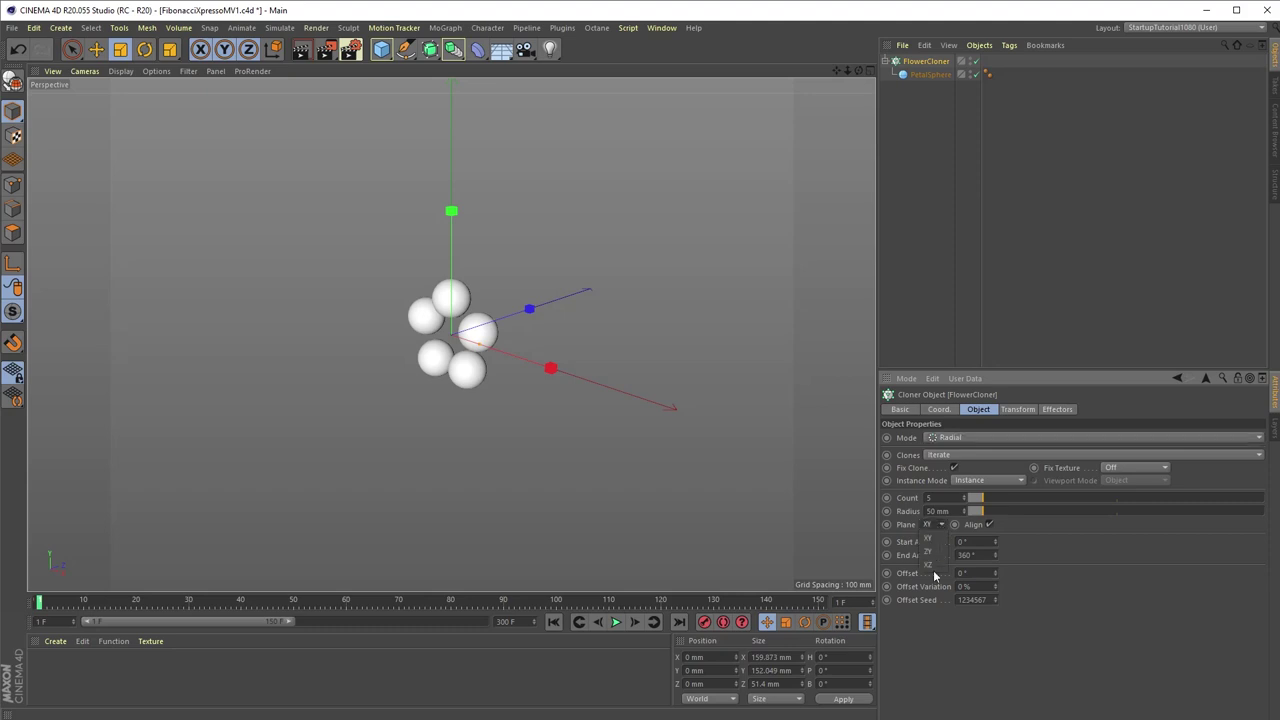
{"action": "left_click", "coordinate": [936, 565]}
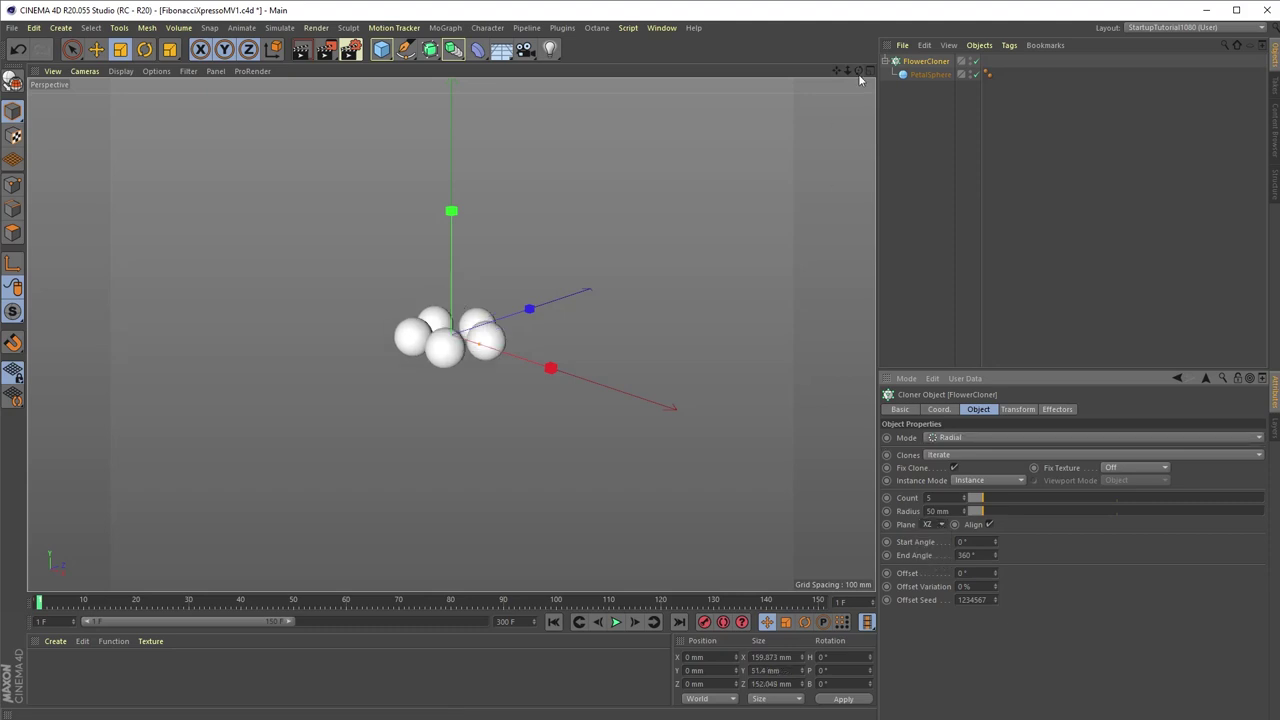
Set FlowerCloner's count to 100 and its radius to 1000 mm, with the whole ring of spheres framed
{"action": "left_click_drag", "start_coordinate": [858, 70], "coordinate": [858, 156]}
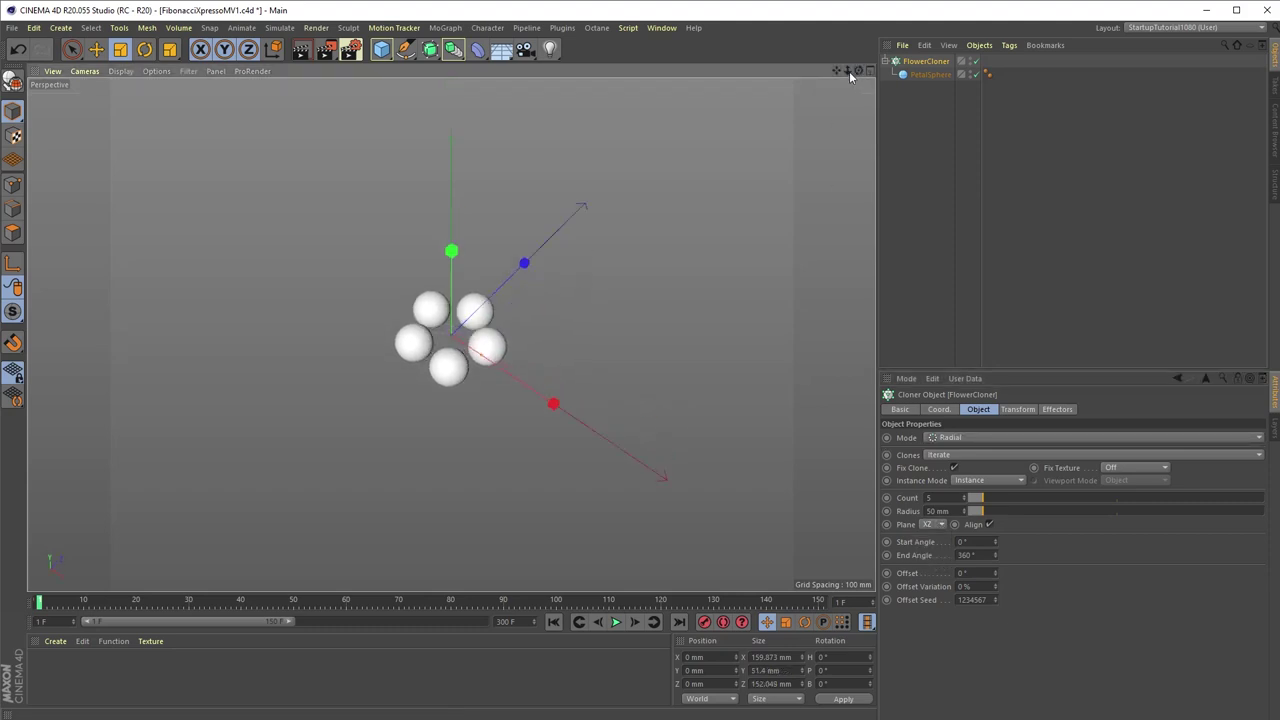
{"action": "mouse_move", "coordinate": [847, 70]}
{"action": "left_mouse_down"}
{"action": "mouse_move", "coordinate": [890, 70]}
{"action": "mouse_move", "coordinate": [830, 70]}
{"action": "left_mouse_up"}
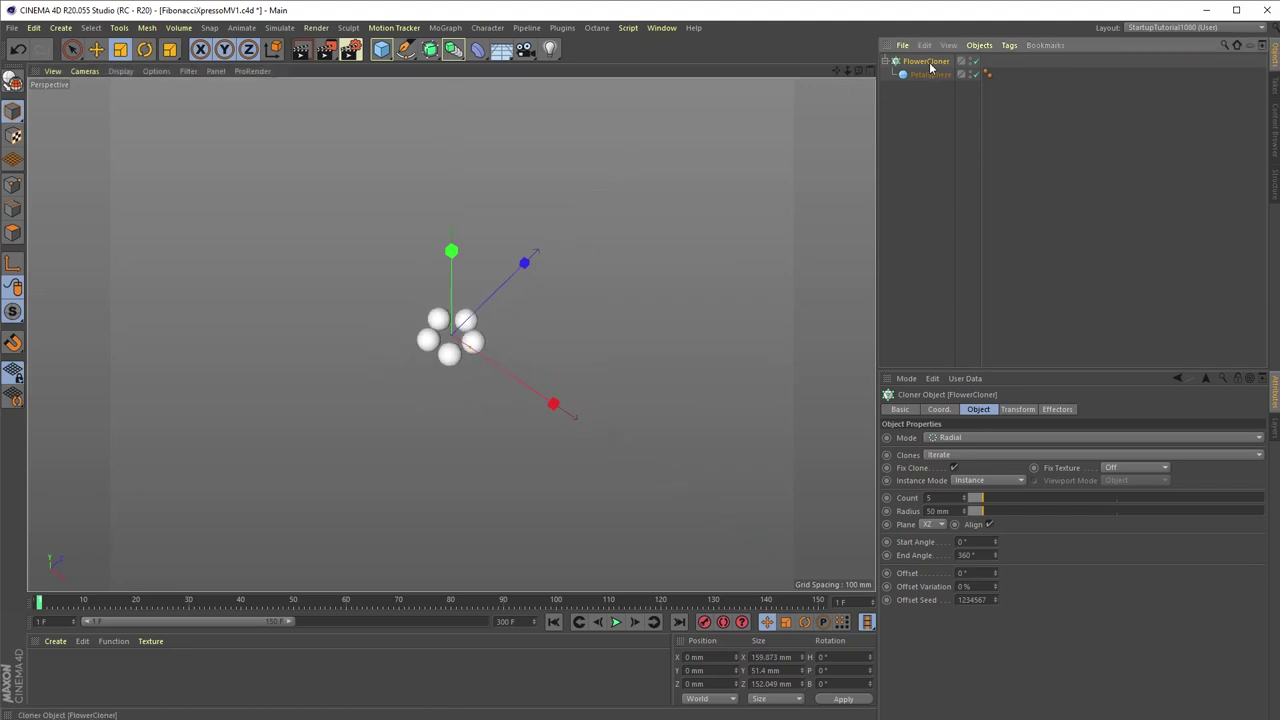
{"action": "double_click", "coordinate": [944, 498]}
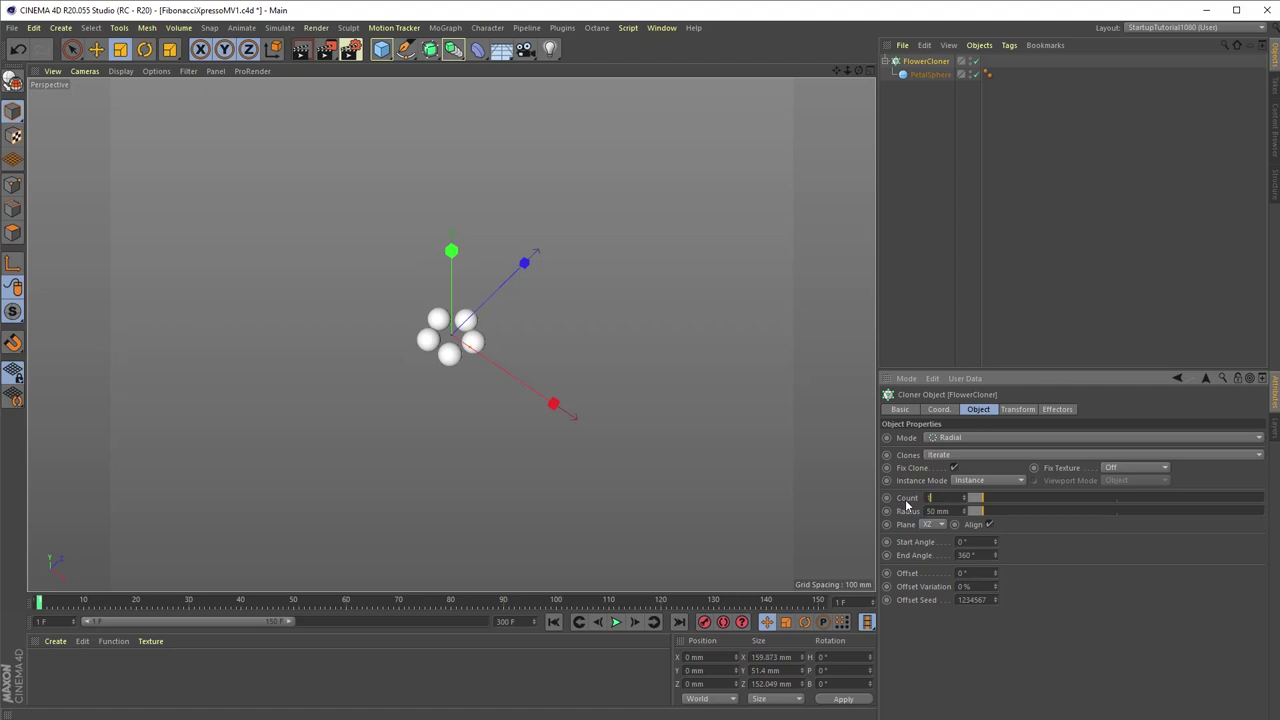
{"action": "key", "text": "Return"}
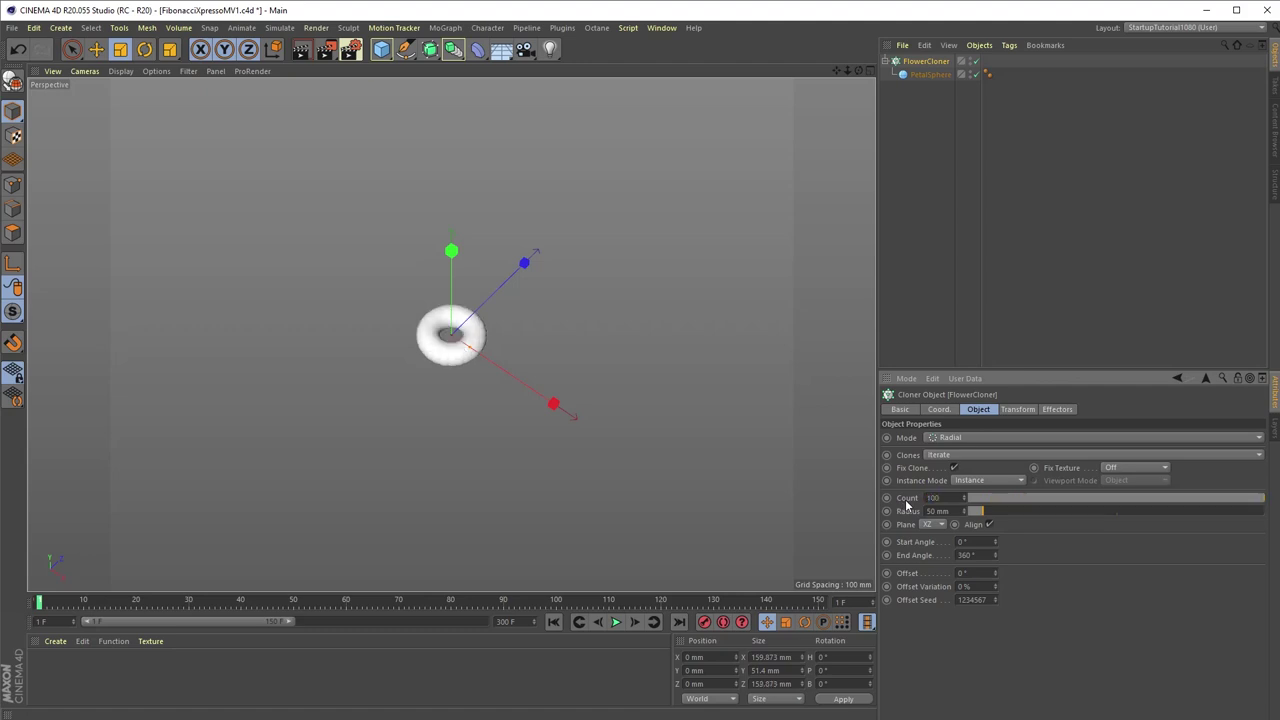
{"action": "key", "text": "Tab"}
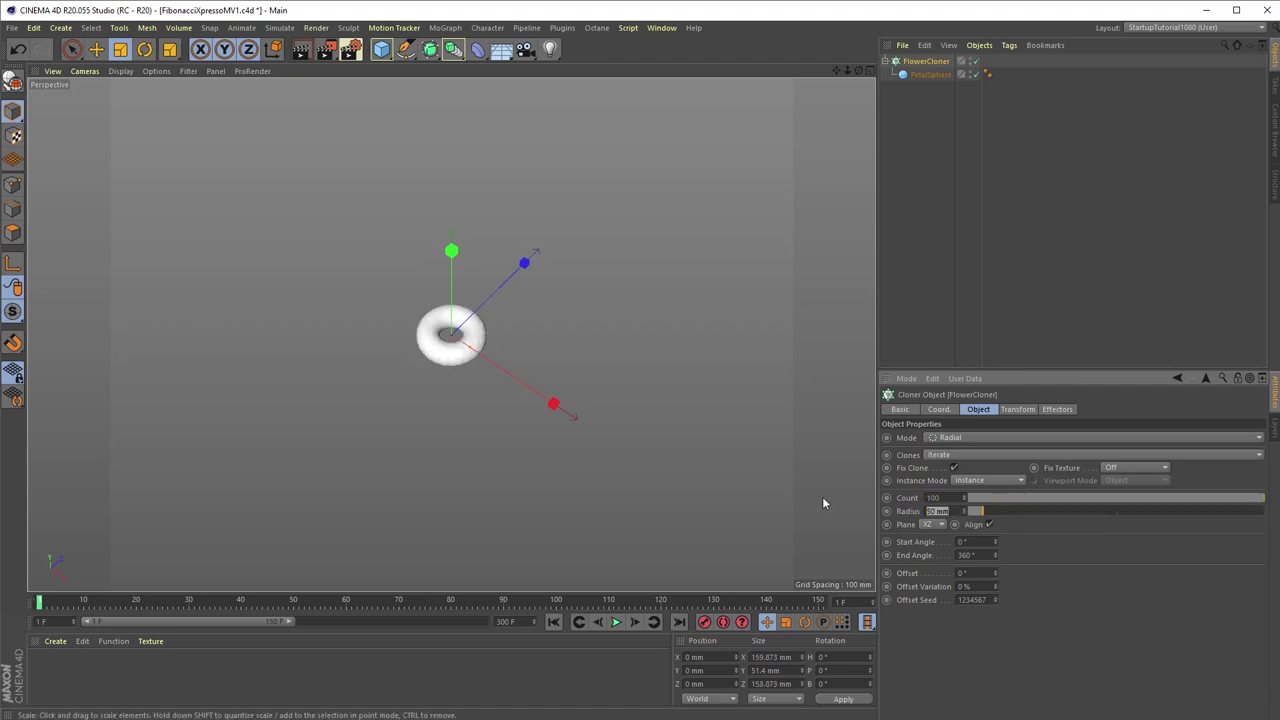
{"action": "type", "text": "1000"}
{"action": "key", "text": "Return"}
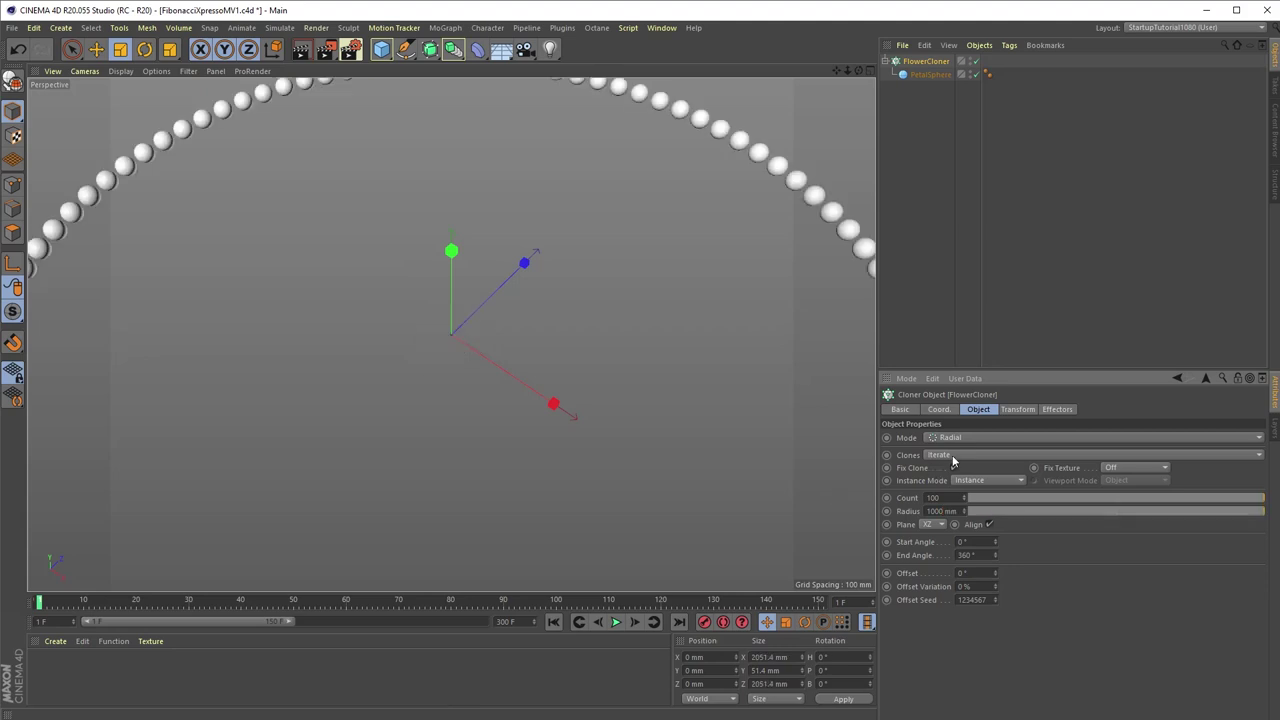
{"action": "key", "text": "h"}
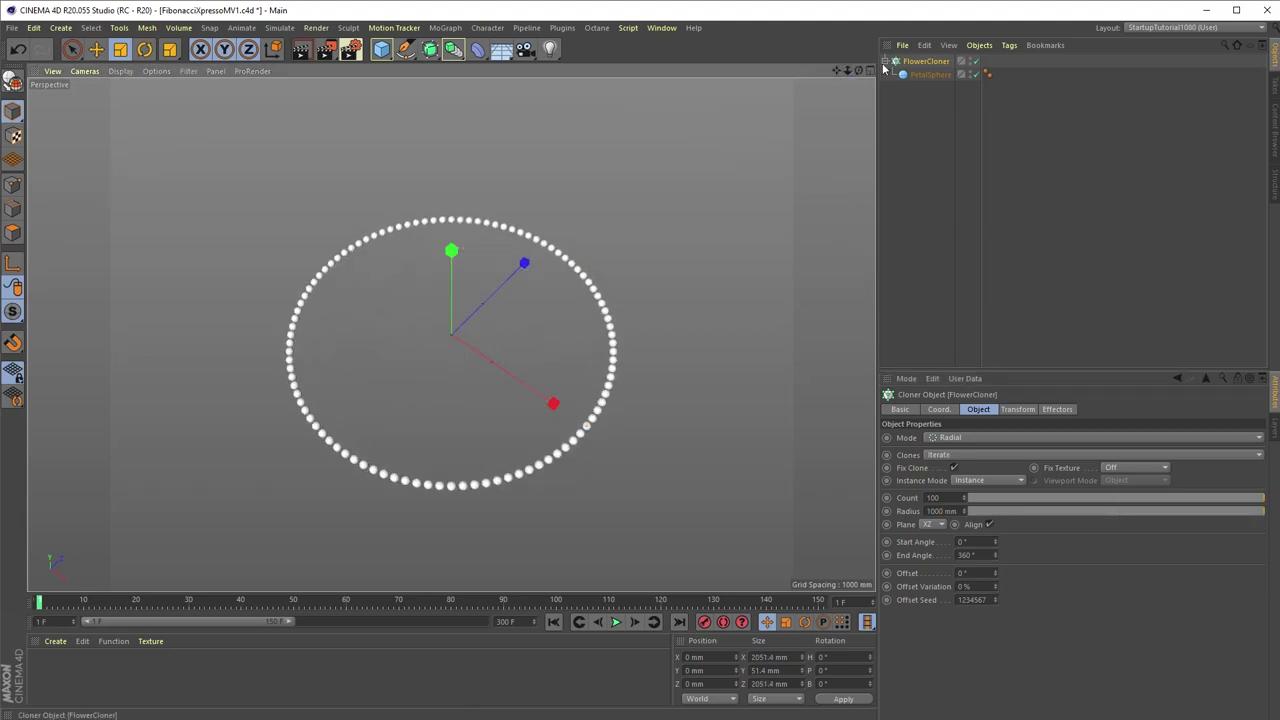
Add a Step effector to FlowerCloner and check the cloner's effectors list
{"action": "left_click", "coordinate": [447, 29]}
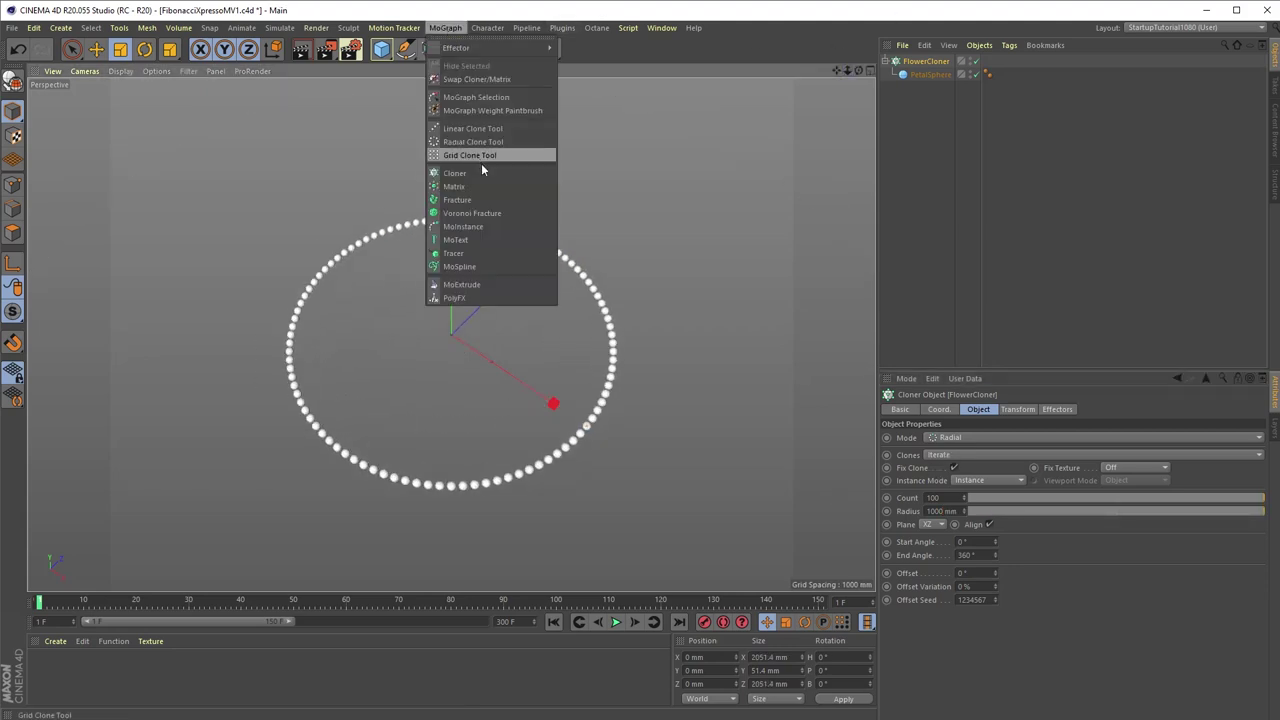
{"action": "mouse_move", "coordinate": [499, 48]}
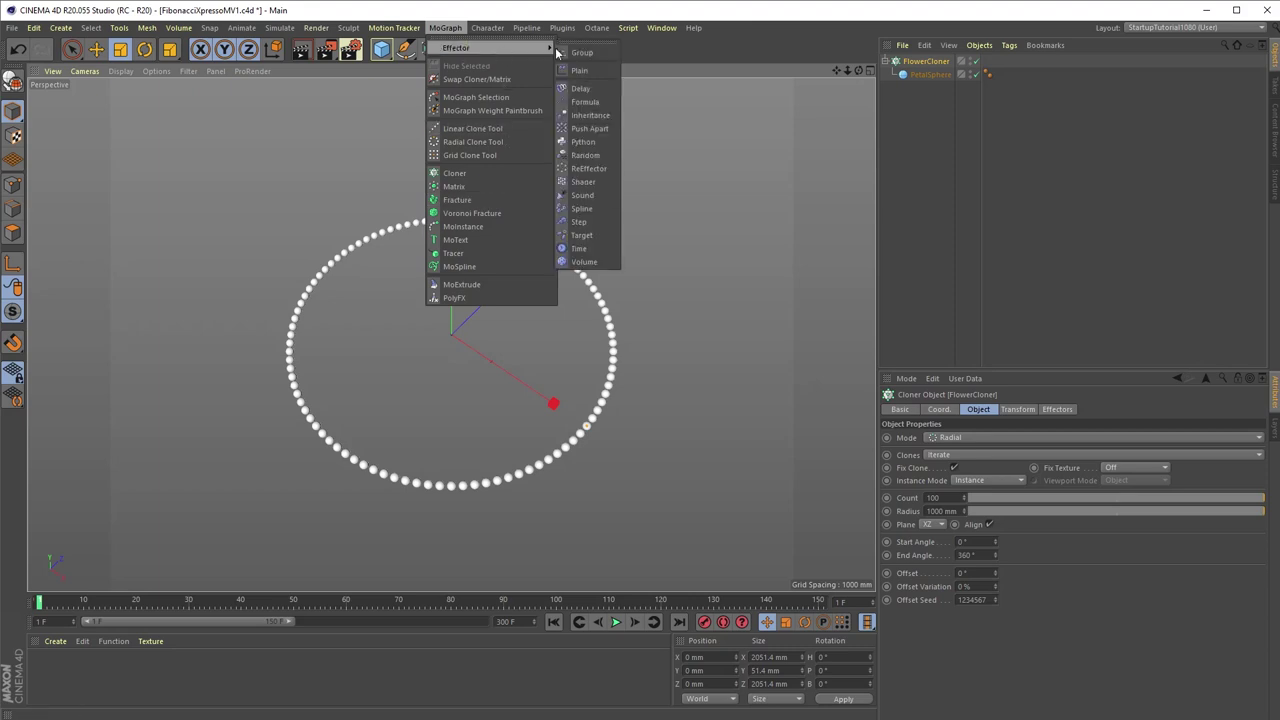
{"action": "left_click", "coordinate": [590, 222]}
{"action": "left_click", "coordinate": [927, 74]}
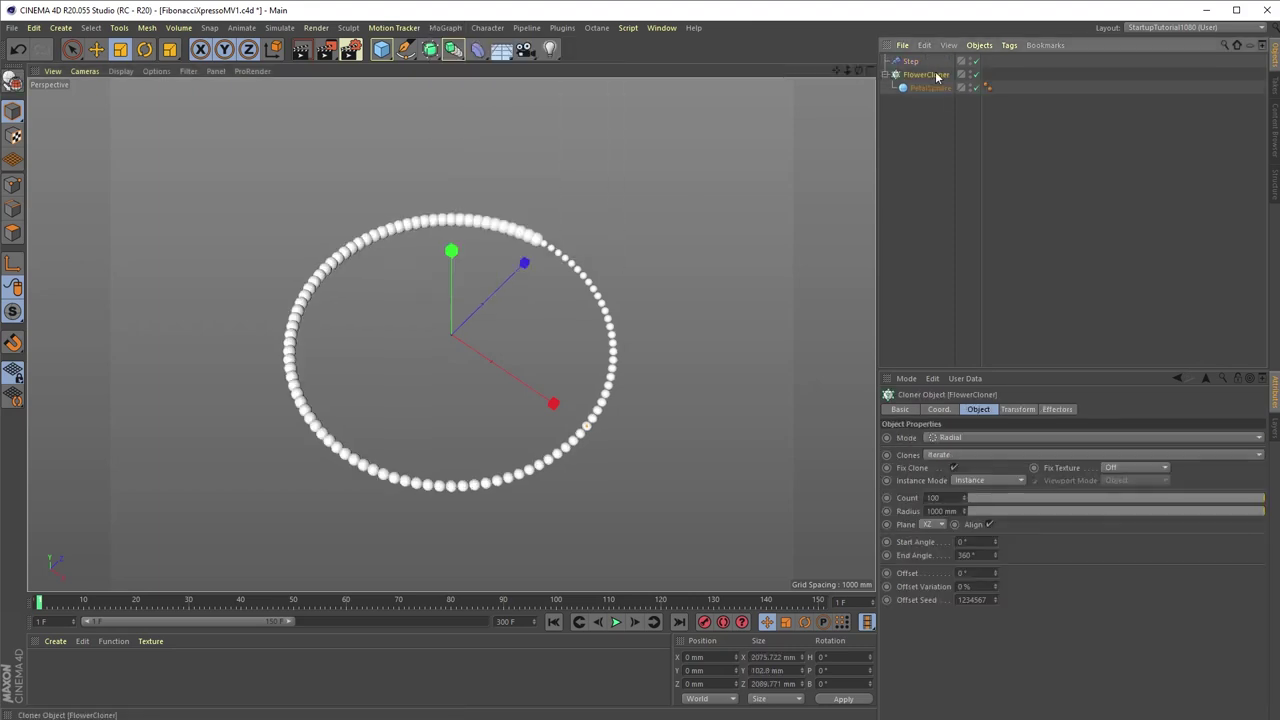
{"action": "left_click", "coordinate": [1058, 410]}
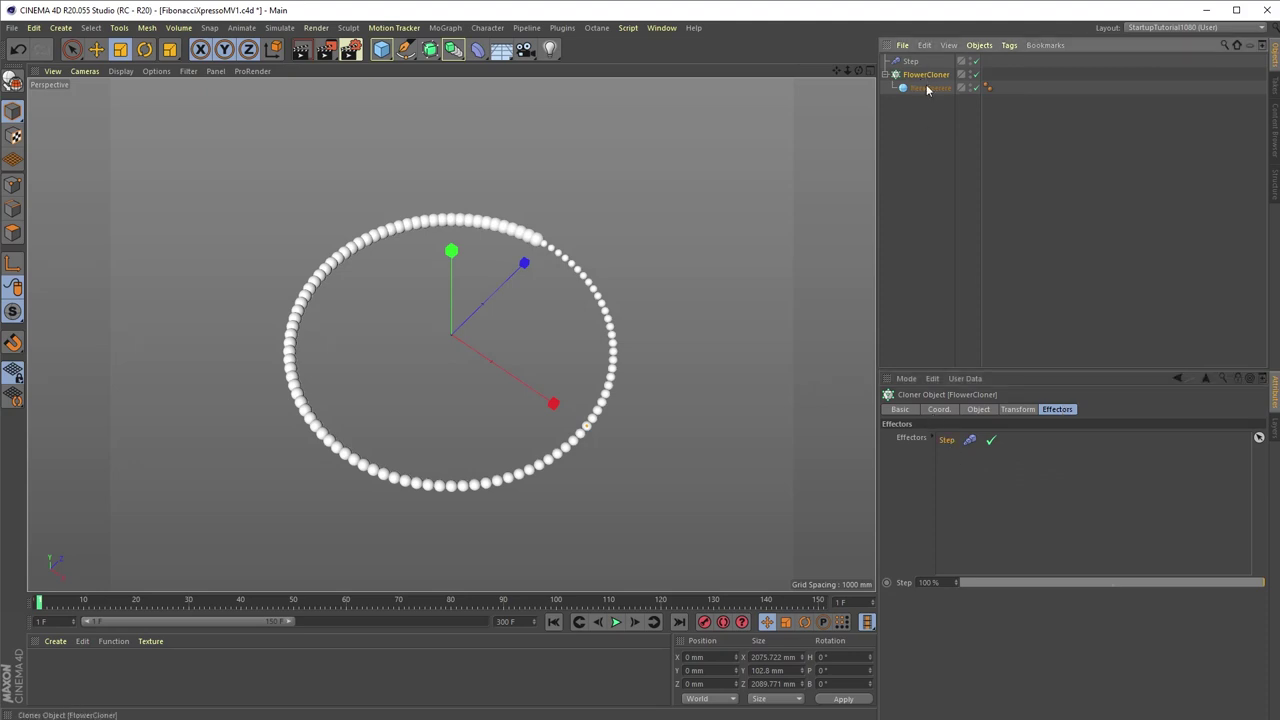
{"action": "left_click", "coordinate": [978, 410]}
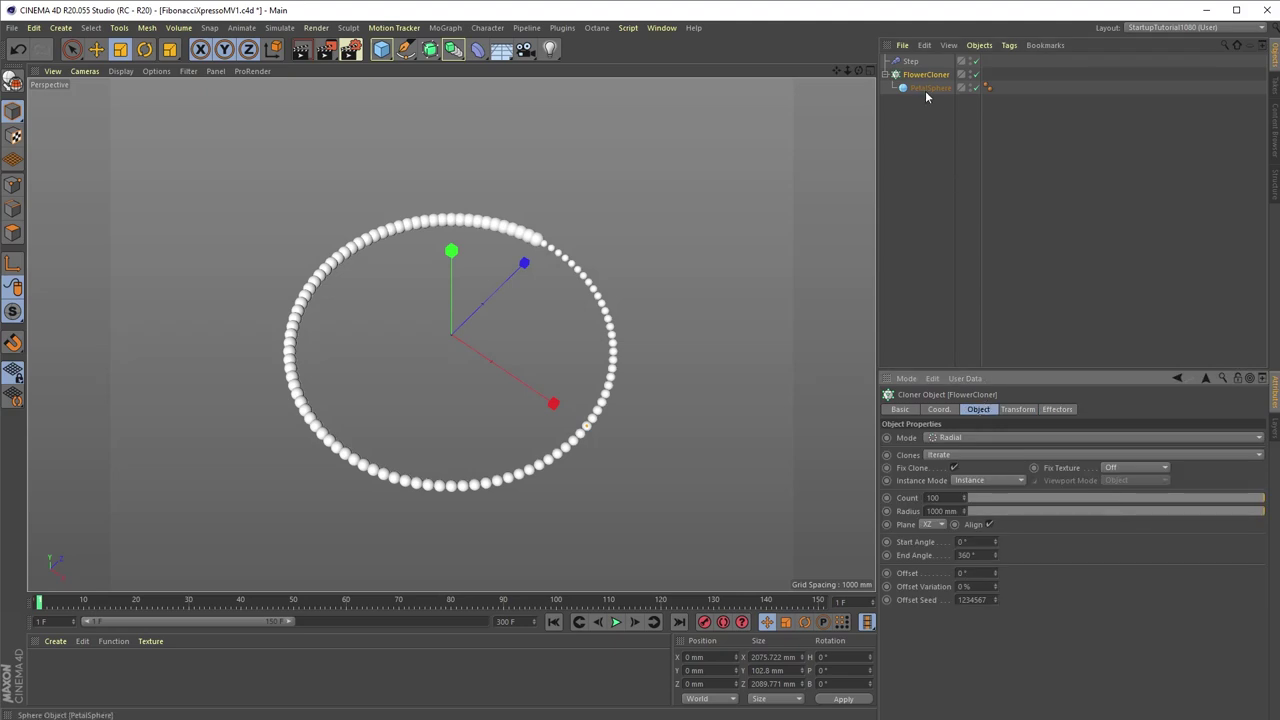
Make the Step effector drive position instead of scale, with a P.Z offset of -1000 mm
{"action": "left_click", "coordinate": [910, 61]}
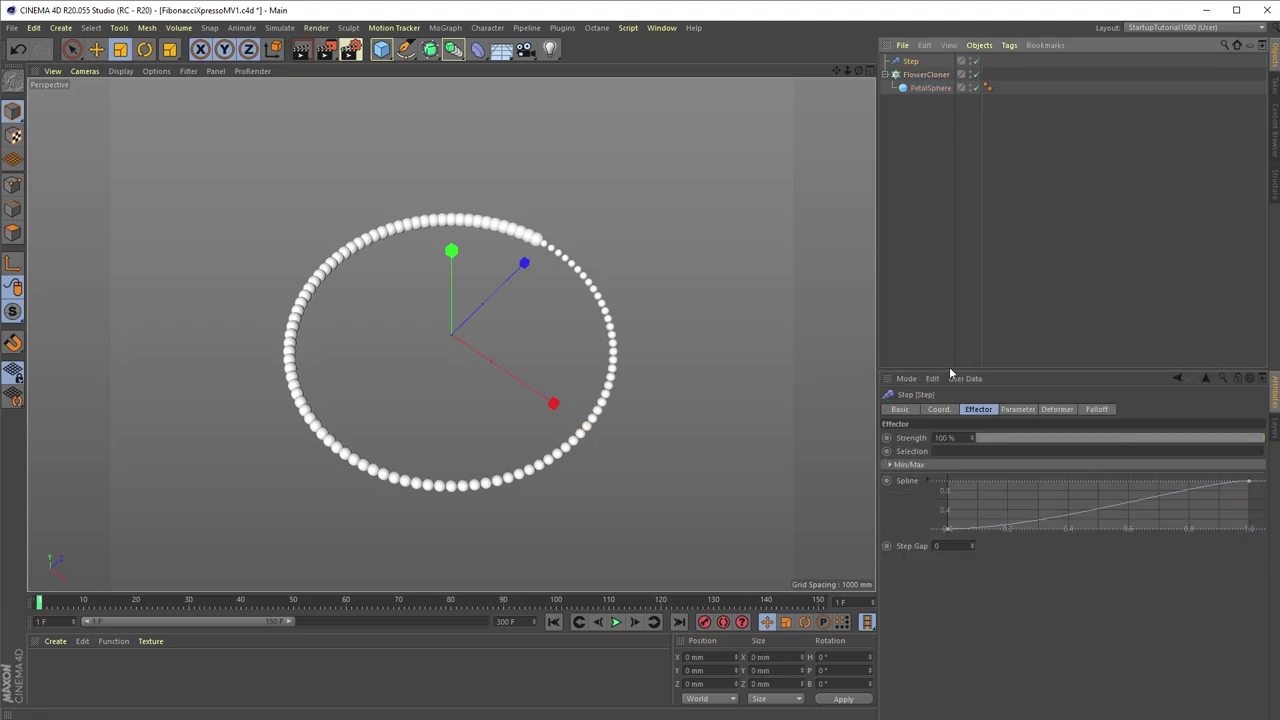
{"action": "left_click", "coordinate": [1018, 410]}
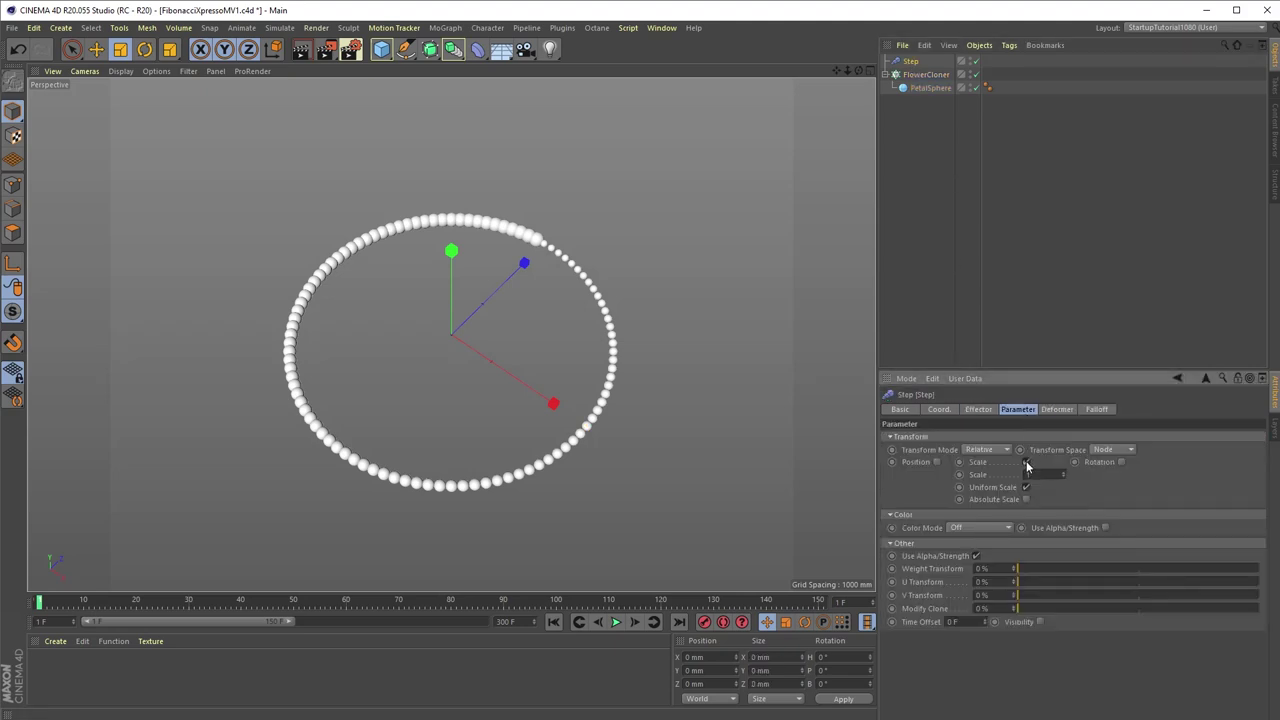
{"action": "left_click", "coordinate": [1026, 463]}
{"action": "left_click", "coordinate": [937, 463]}
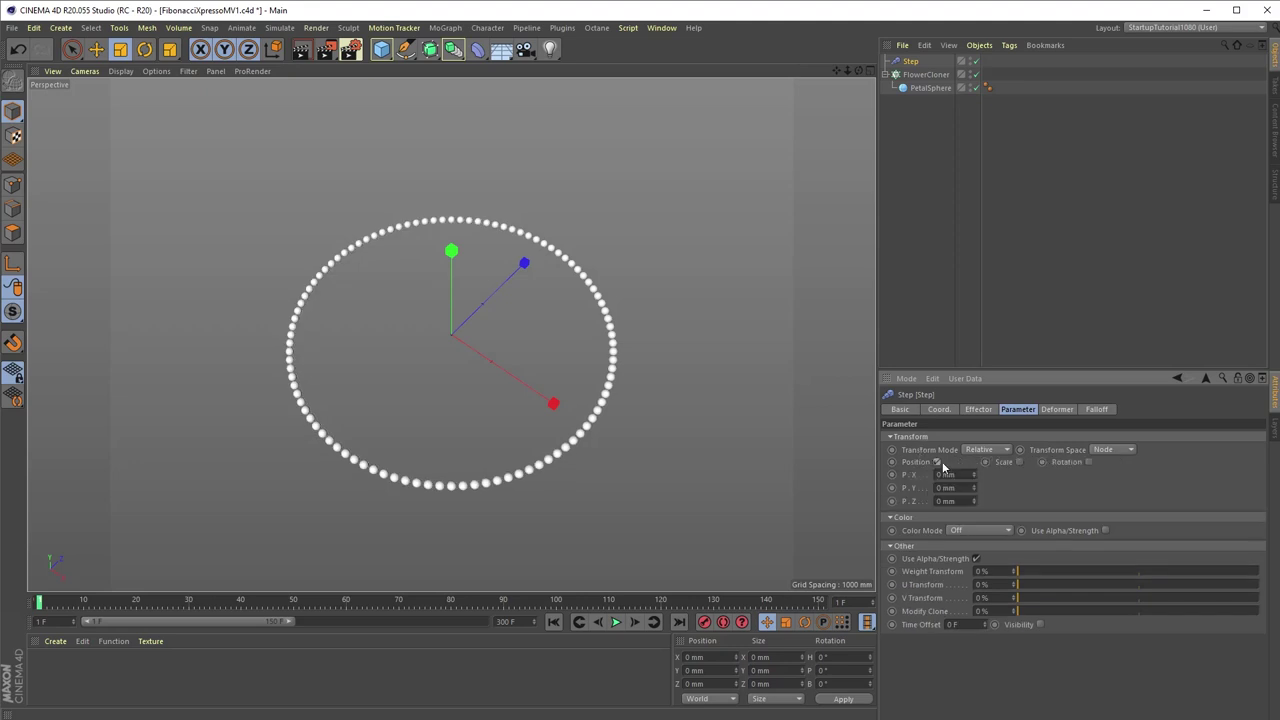
{"action": "left_click", "coordinate": [950, 501]}
{"action": "type", "text": "-1000"}
{"action": "key", "text": "Return"}
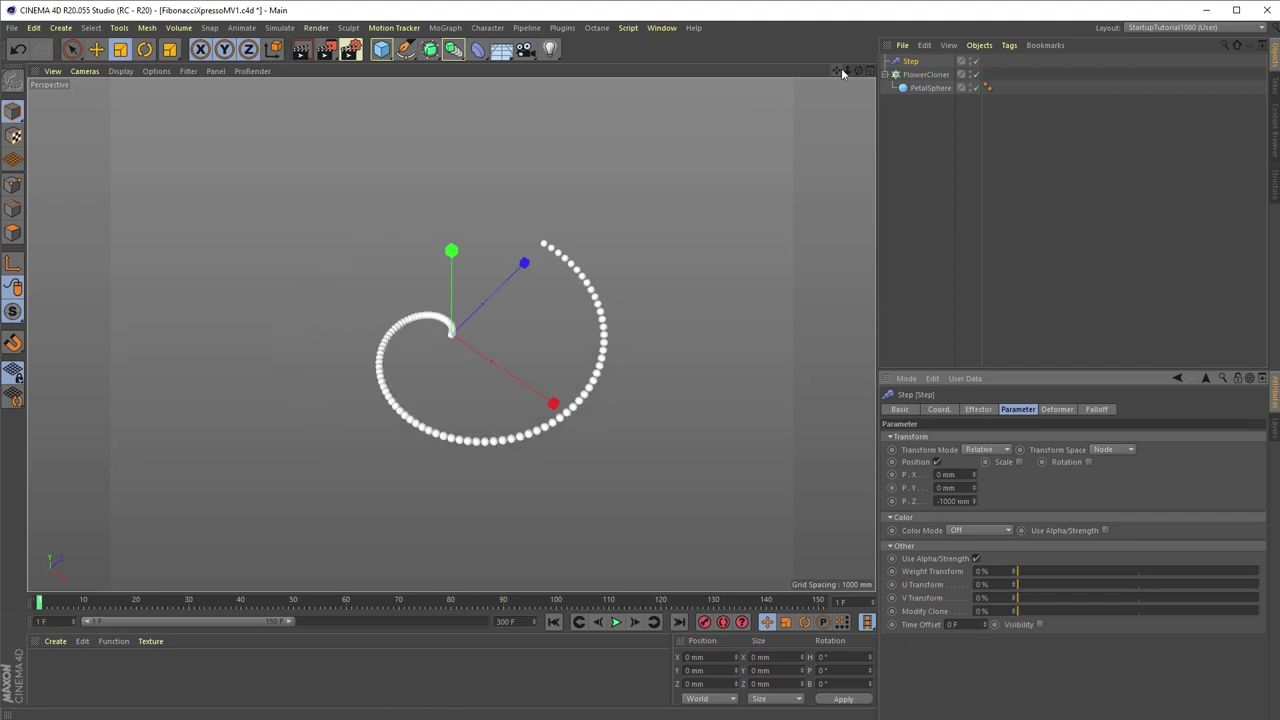
{"action": "left_click_drag", "start_coordinate": [858, 70], "coordinate": [870, 72]}
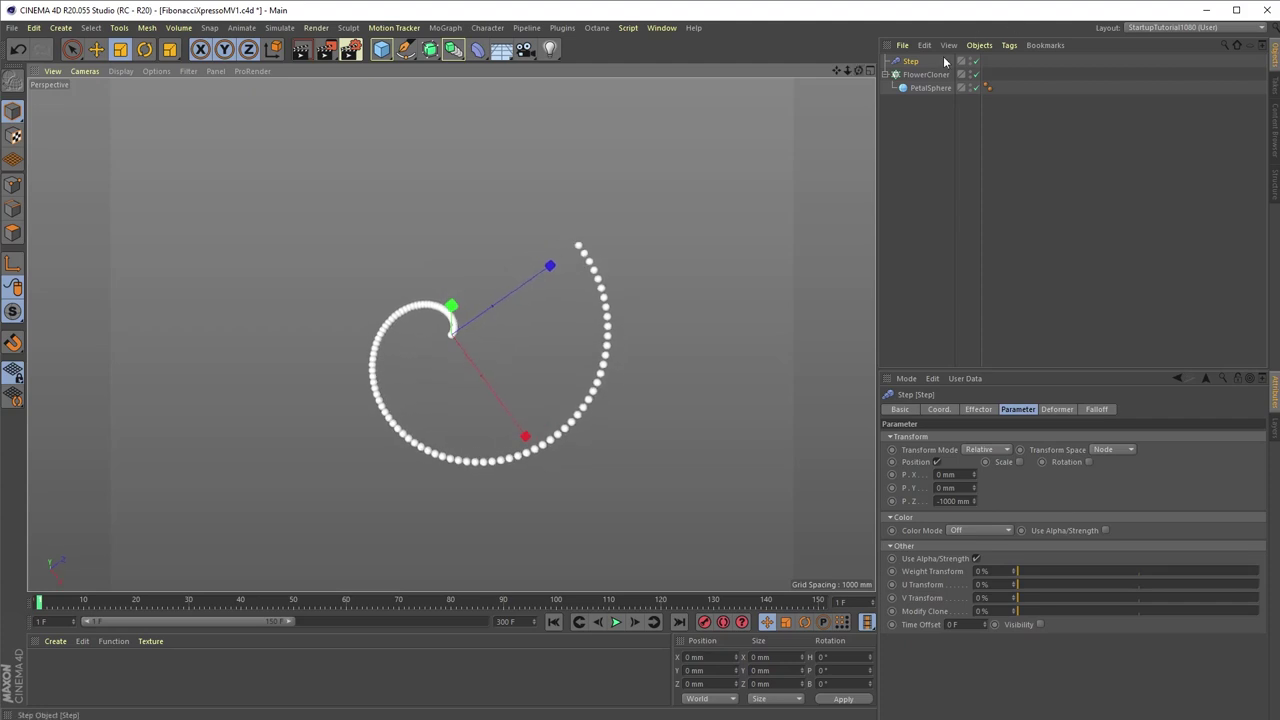
Rename the Step effector as PositionStep
{"action": "double_click", "coordinate": [911, 61]}
{"action": "left_click", "coordinate": [905, 62]}
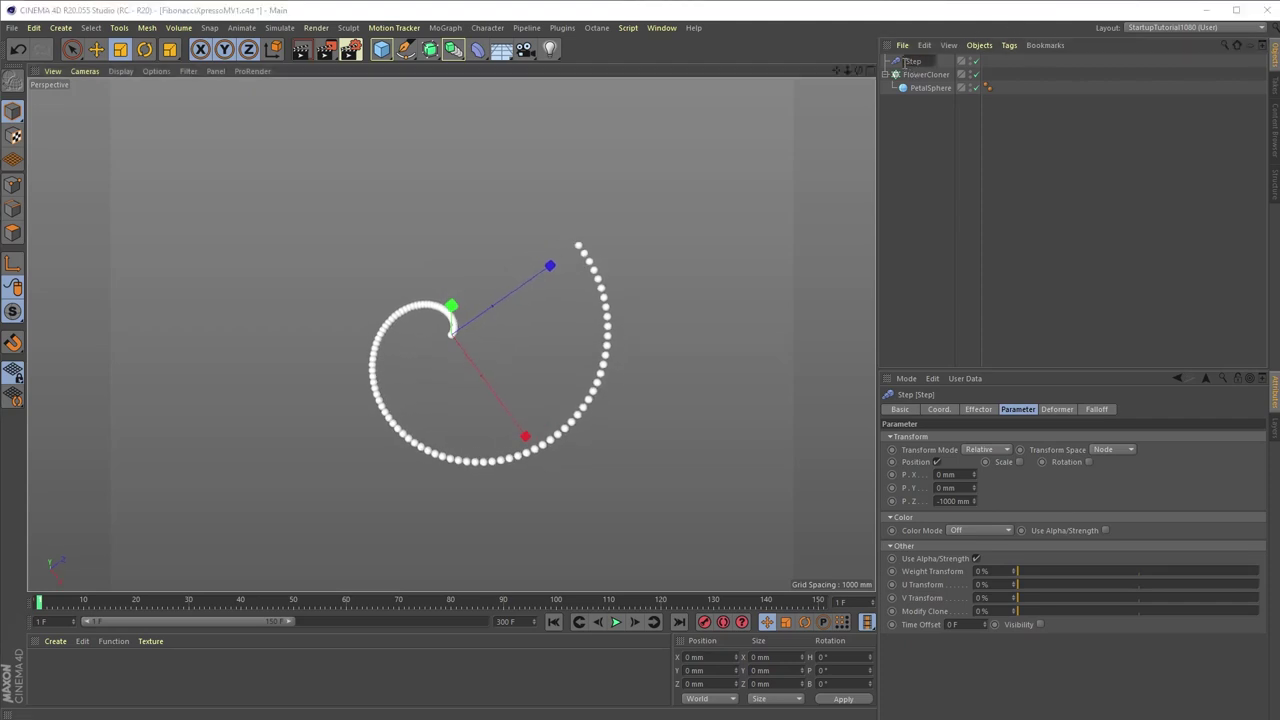
{"action": "type", "text": "Position"}
{"action": "key", "text": "Return"}
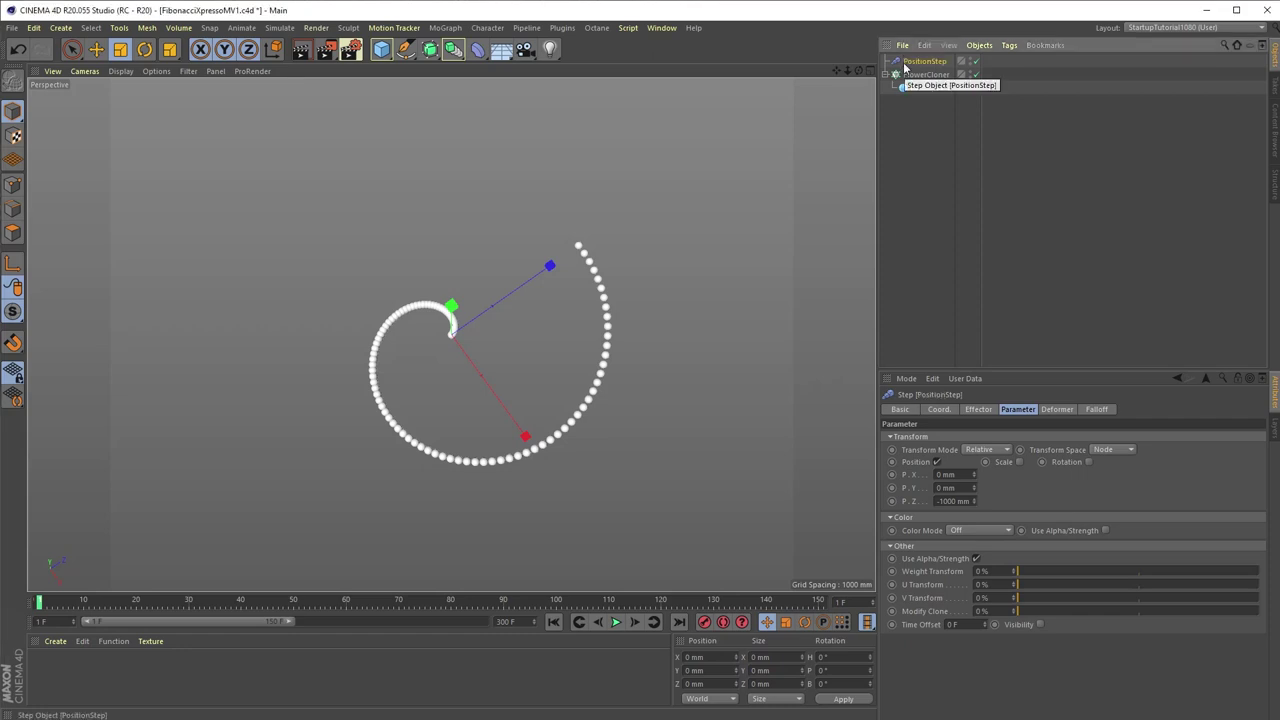
Set FlowerCloner's end angle to 100*137.5 degrees
{"action": "left_click", "coordinate": [925, 74]}
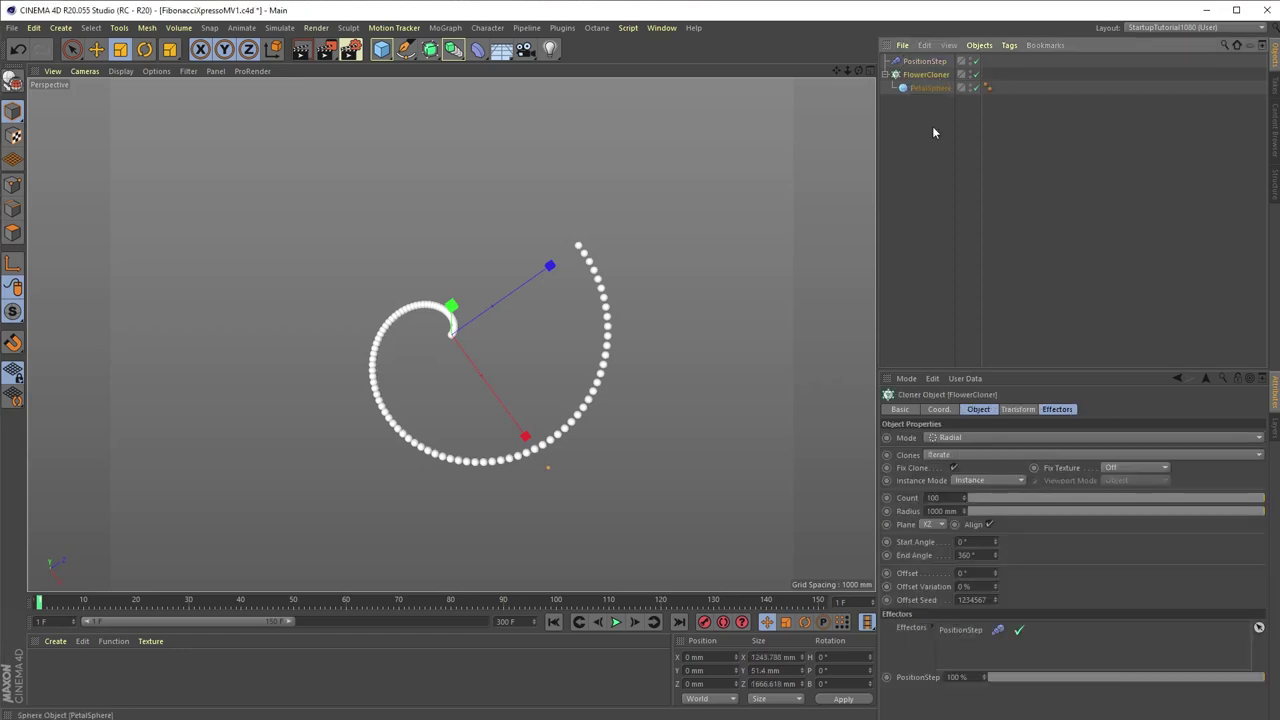
{"action": "left_click", "coordinate": [987, 553]}
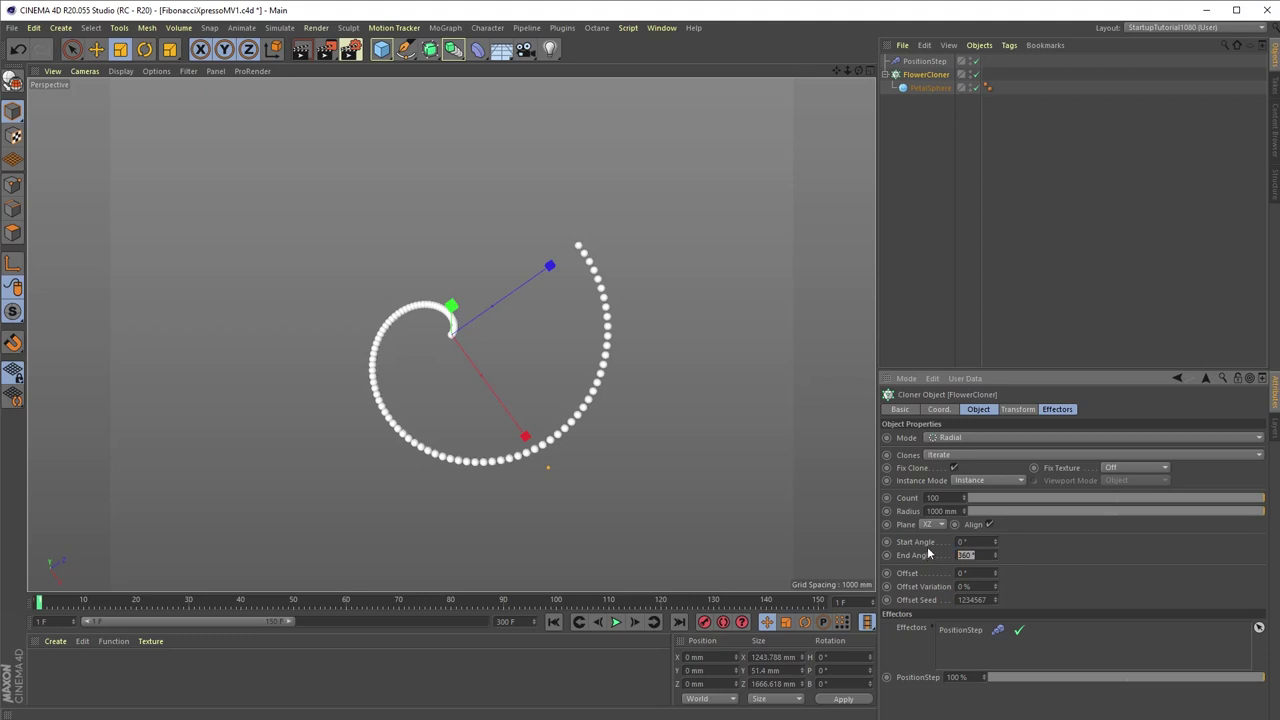
{"action": "type", "text": "100*137.5"}
{"action": "key", "text": "Return"}
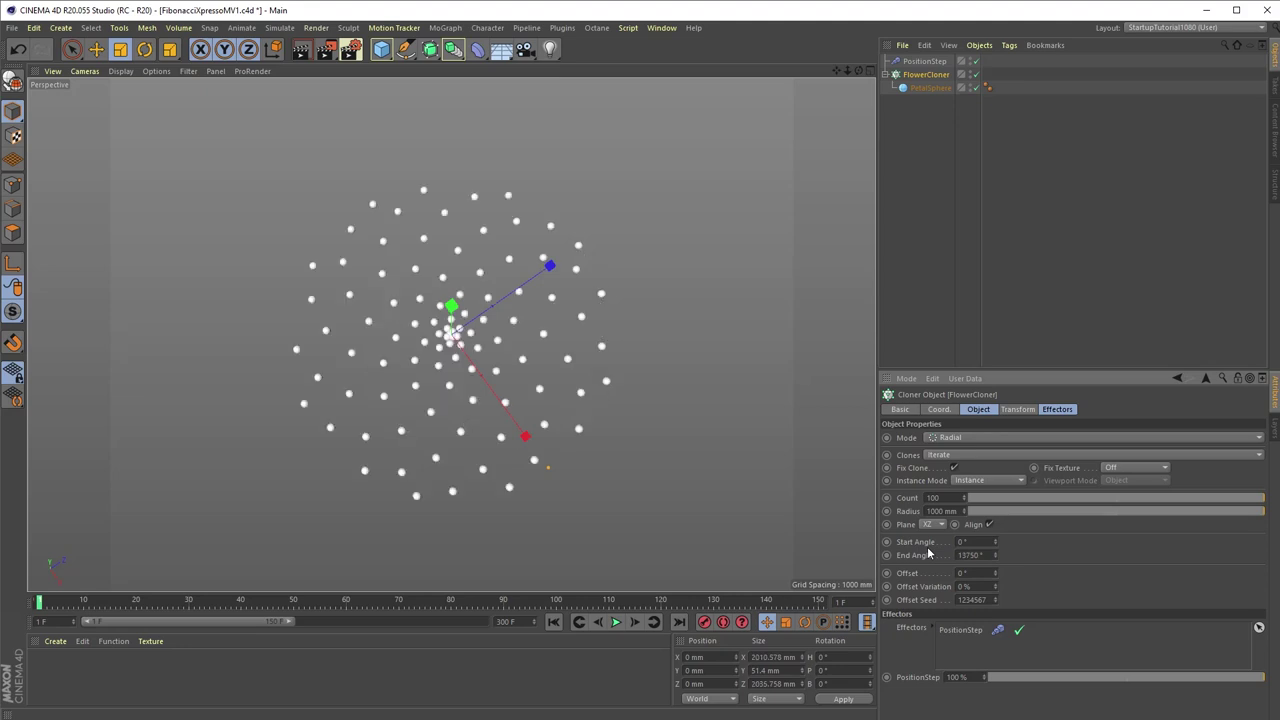
Raise FlowerCloner's clone count to 300
{"action": "left_click", "coordinate": [937, 89]}
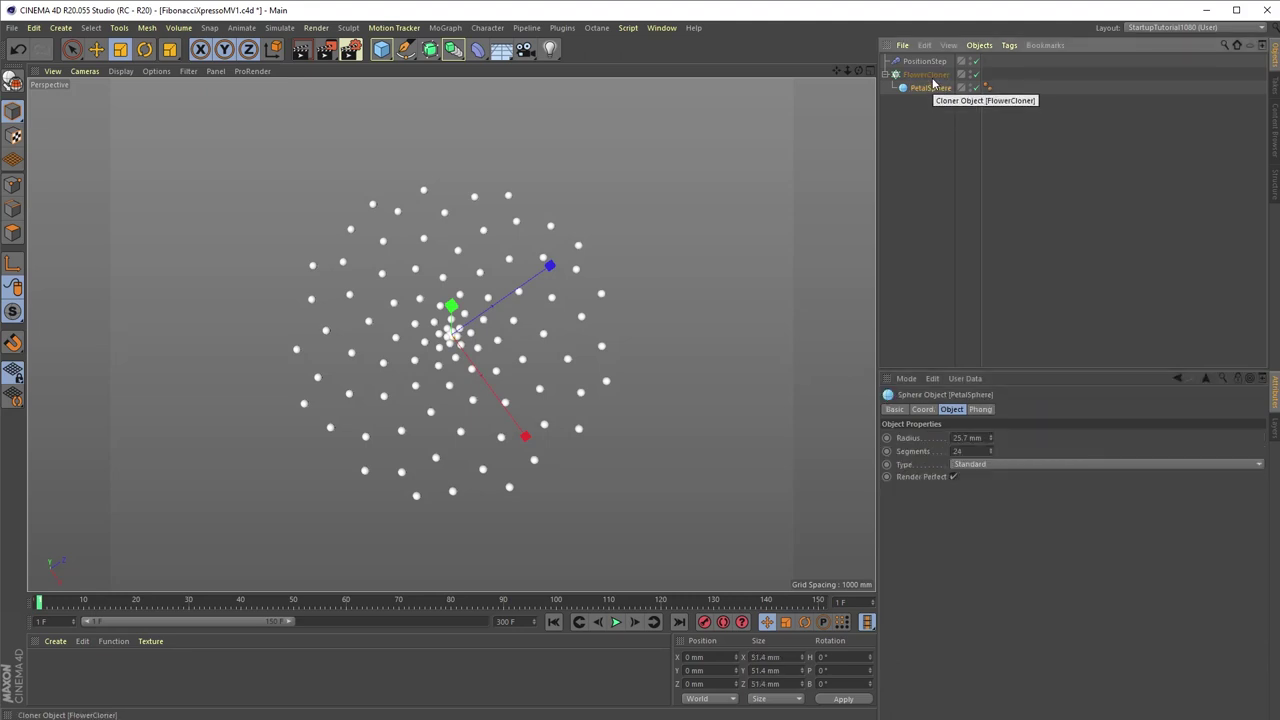
{"action": "left_click", "coordinate": [928, 75]}
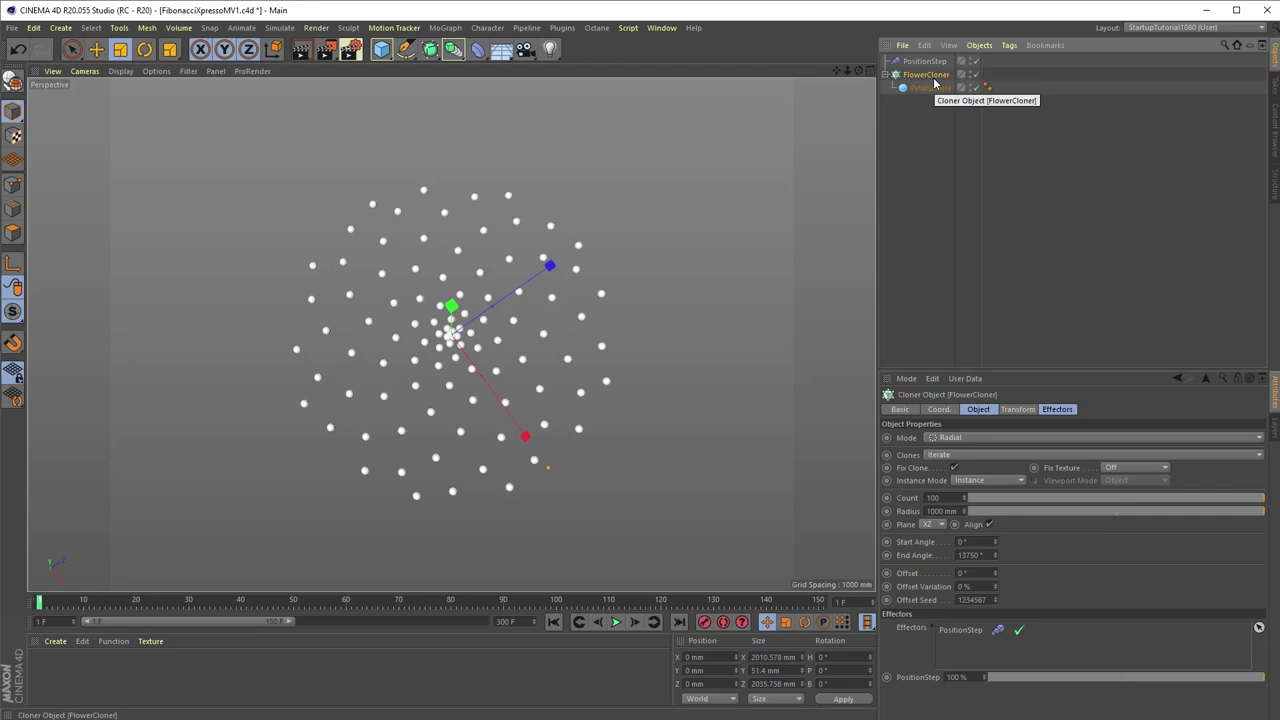
{"action": "double_click", "coordinate": [950, 500]}
{"action": "type", "text": "30"}
{"action": "key", "text": "Return"}
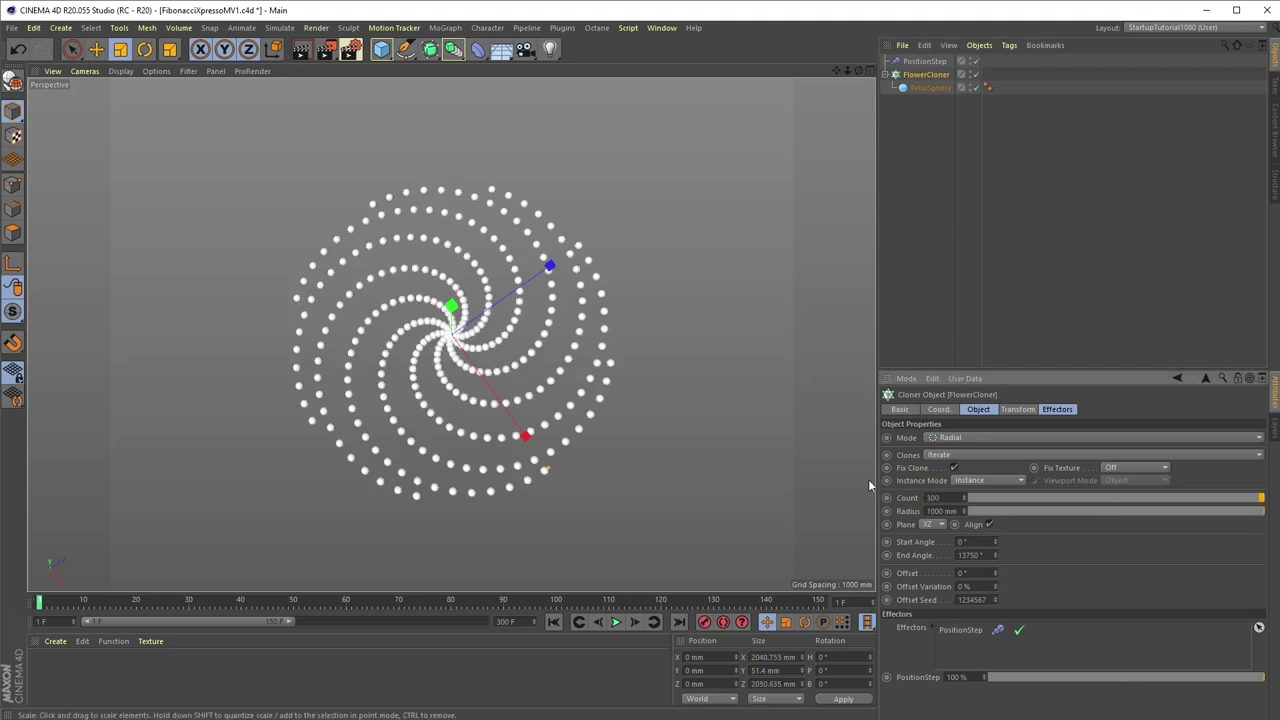
Set FlowerCloner's end angle to 300*137.5 degrees to match the clone count
{"action": "double_click", "coordinate": [970, 555]}
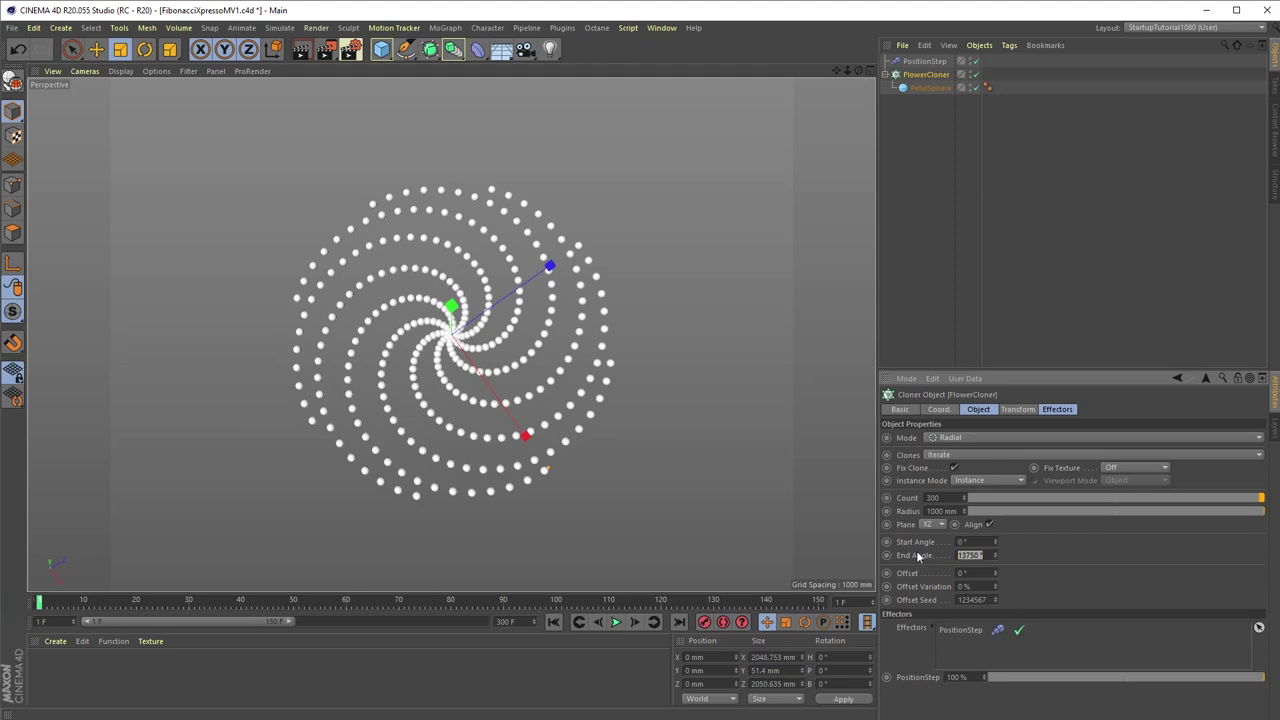
{"action": "type", "text": "300*137.5"}
{"action": "key", "text": "Return"}
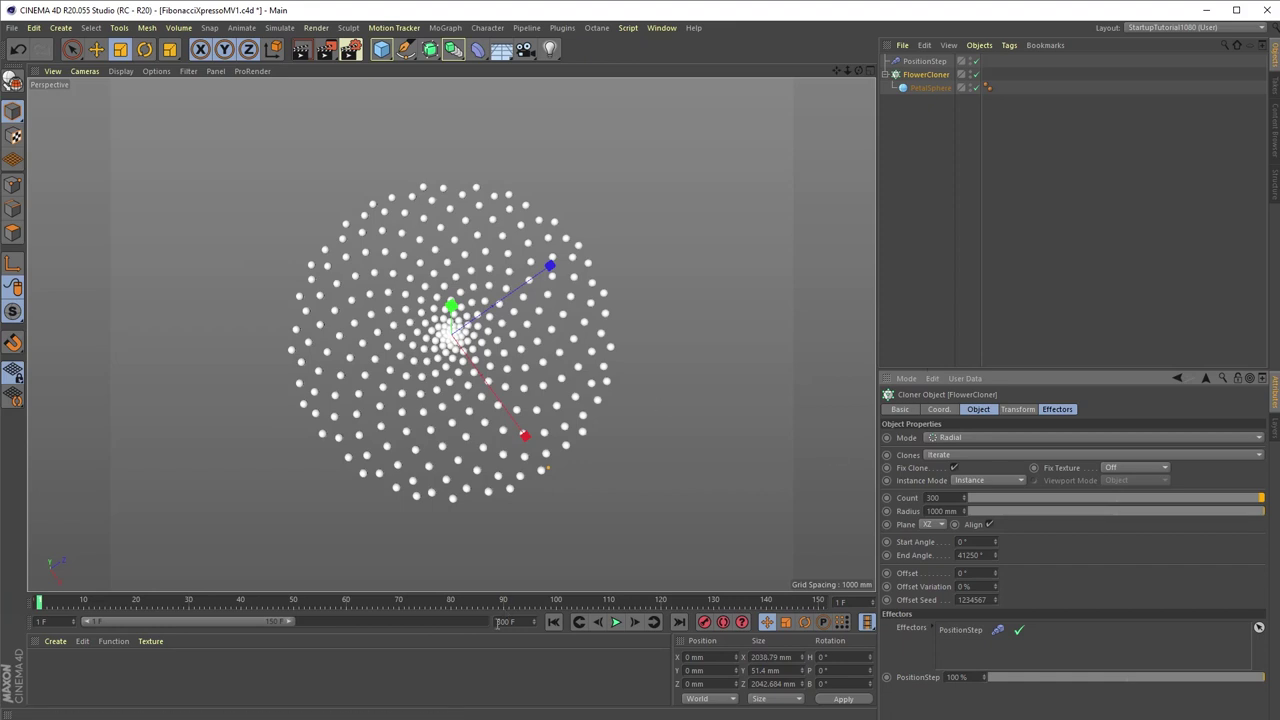
Add an XPresso tag to FlowerCloner and fit its editor window below a shortened viewport
{"action": "left_click_drag", "start_coordinate": [509, 594], "coordinate": [509, 462]}
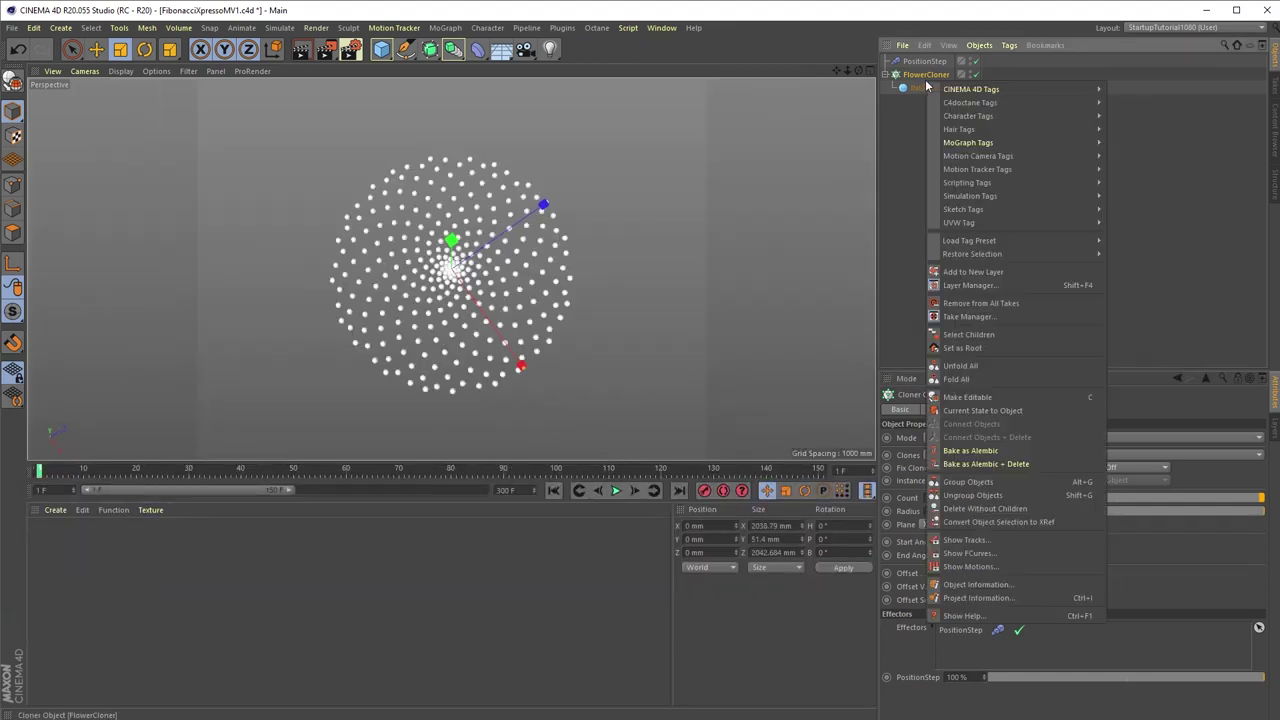
{"action": "mouse_move", "coordinate": [990, 90]}
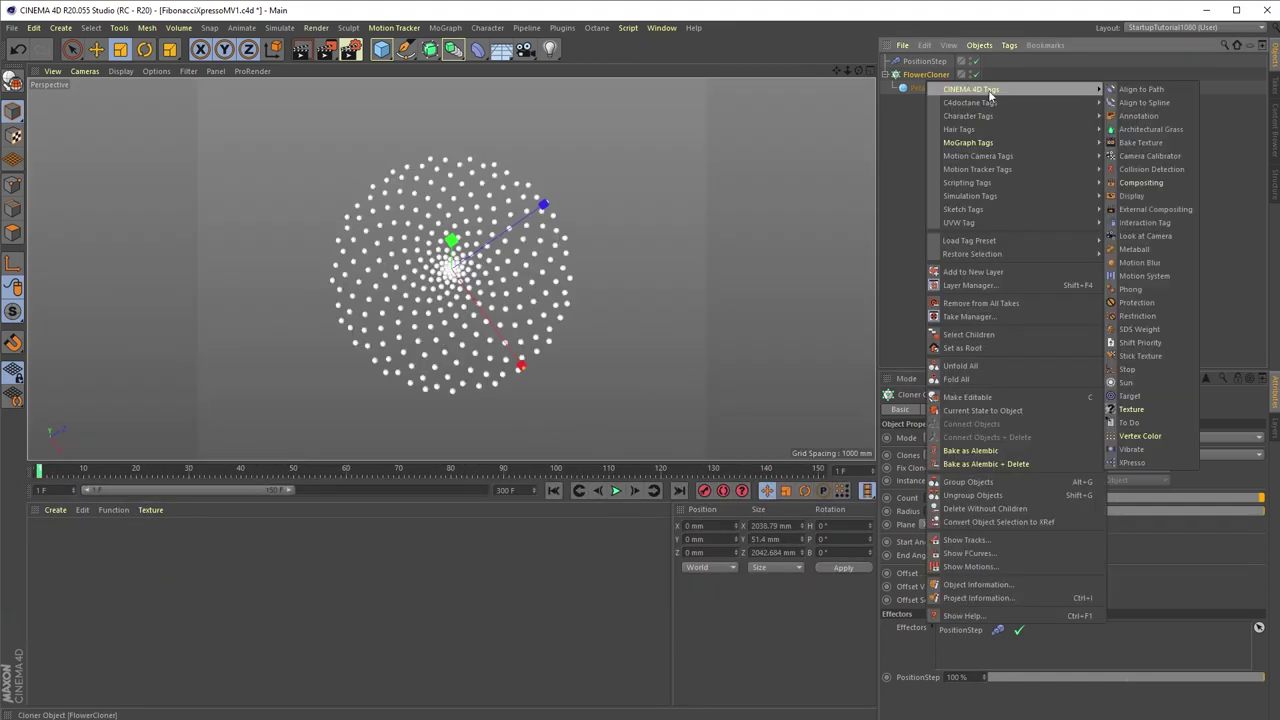
{"action": "left_click", "coordinate": [1131, 462]}
{"action": "left_click_drag", "start_coordinate": [1160, 353], "coordinate": [130, 330]}
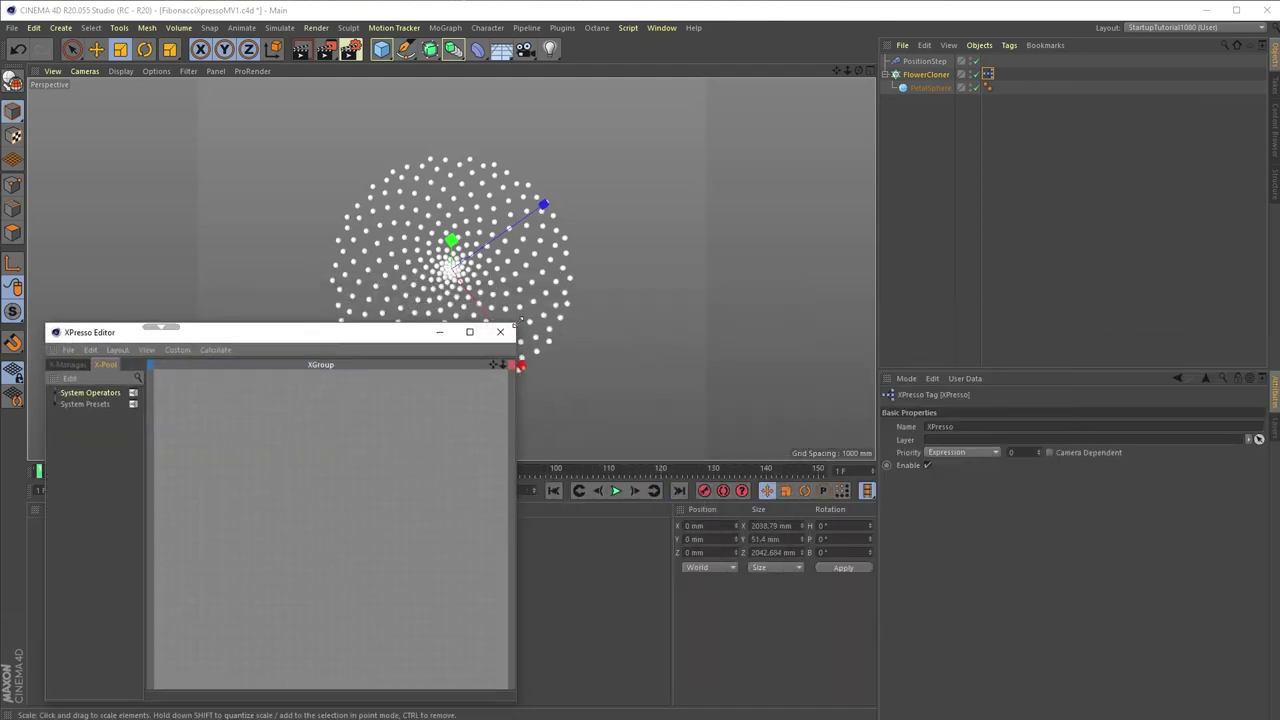
{"action": "left_click_drag", "start_coordinate": [524, 327], "coordinate": [650, 485]}
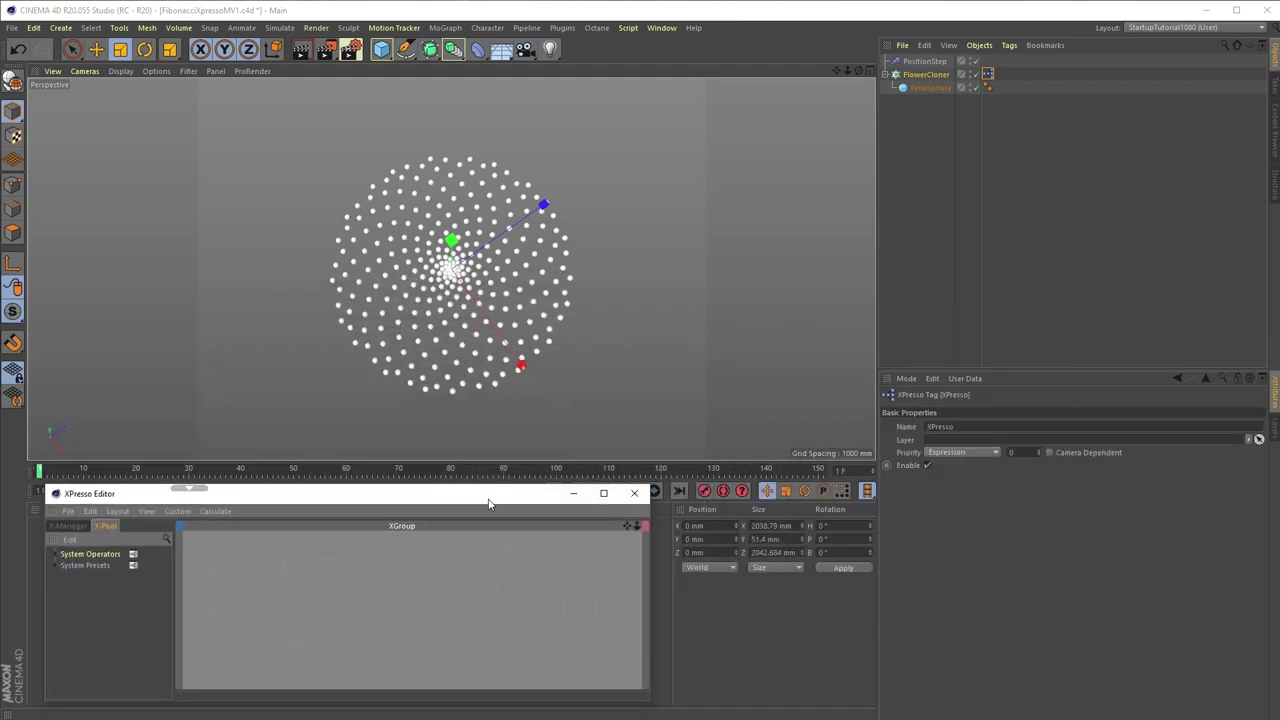
{"action": "left_click_drag", "start_coordinate": [492, 500], "coordinate": [460, 488]}
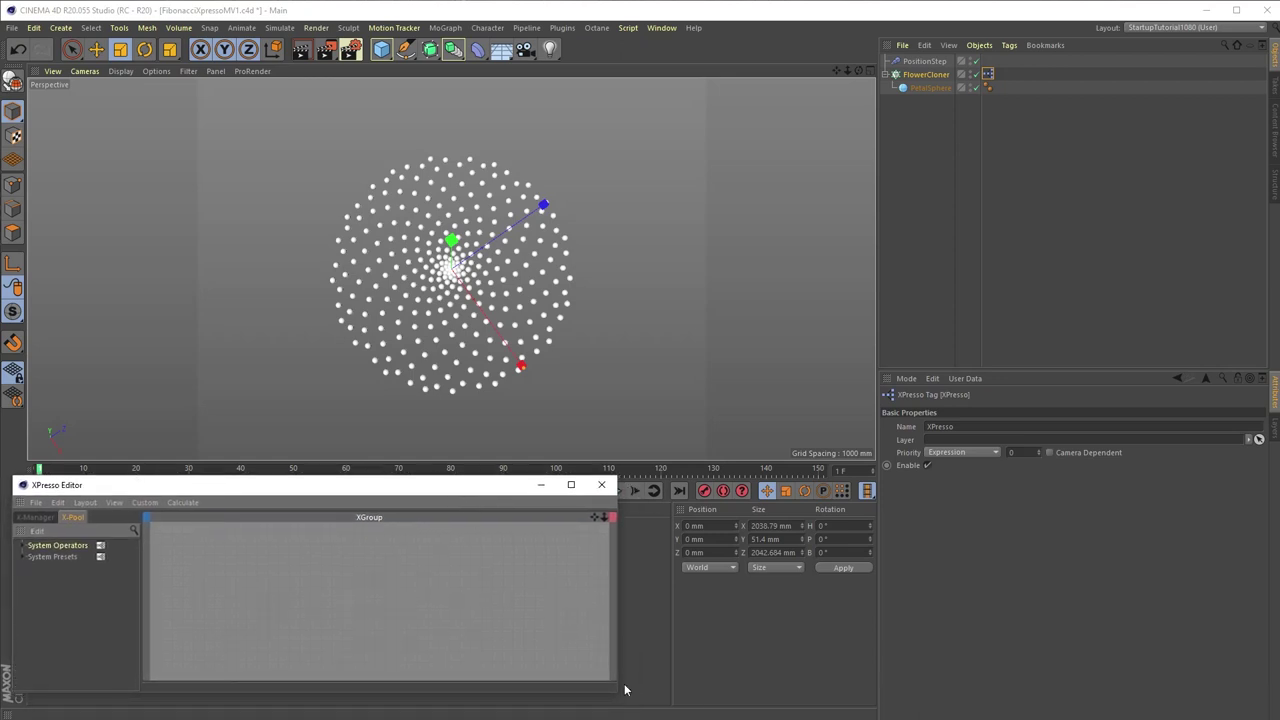
{"action": "left_click_drag", "start_coordinate": [618, 695], "coordinate": [630, 706]}
Add FlowerCloner as a node in the XPresso graph and give it a Count output port
{"action": "left_click_drag", "start_coordinate": [926, 75], "coordinate": [260, 588]}
{"action": "left_click", "coordinate": [290, 575]}
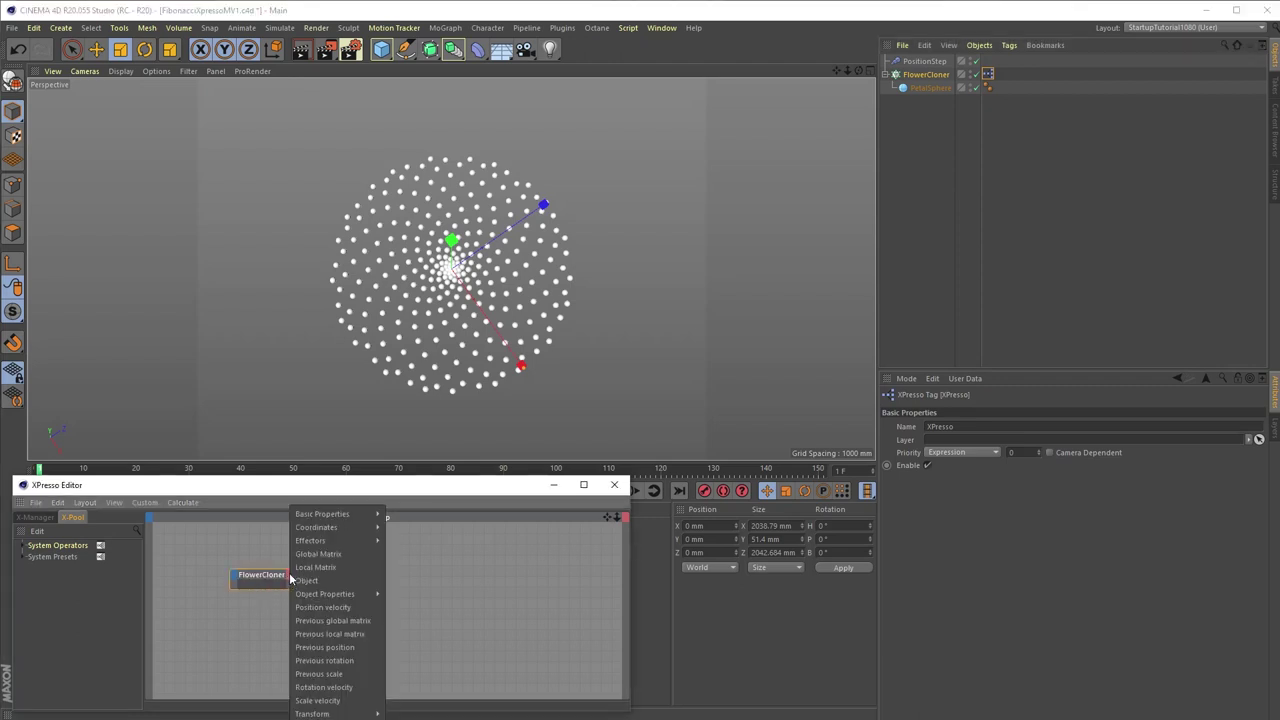
{"action": "mouse_move", "coordinate": [349, 596]}
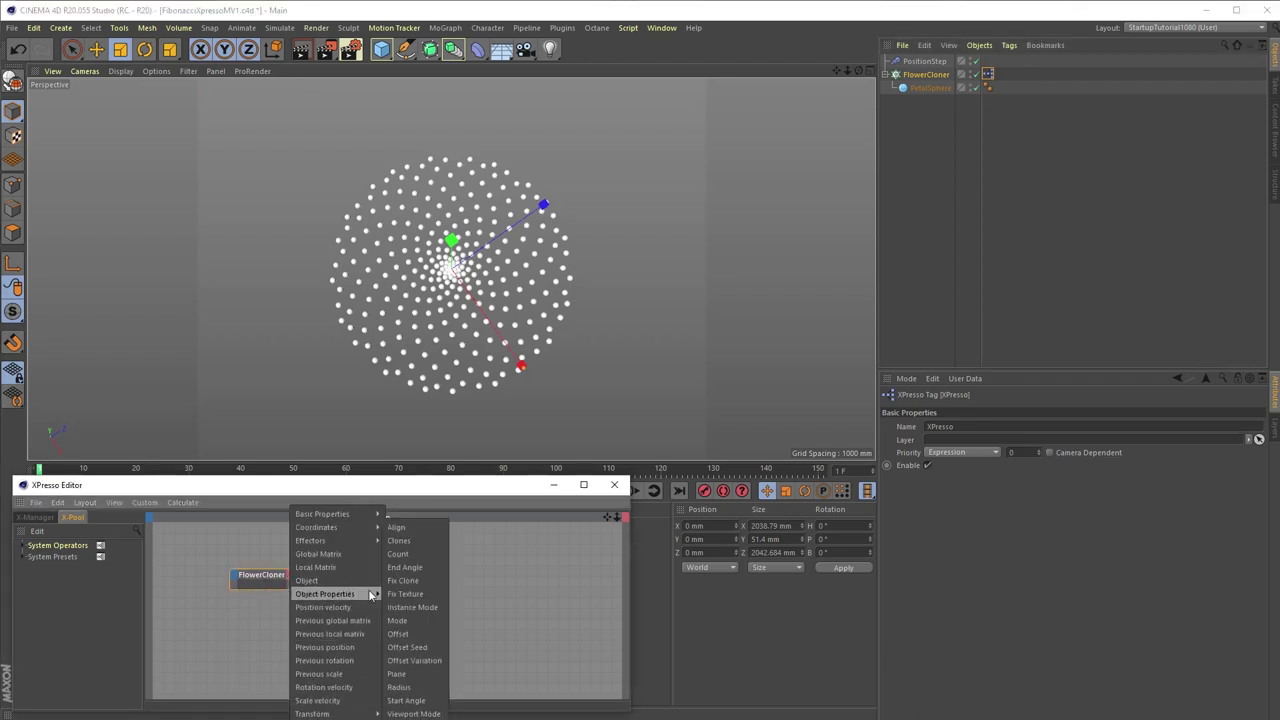
{"action": "left_click", "coordinate": [400, 554]}
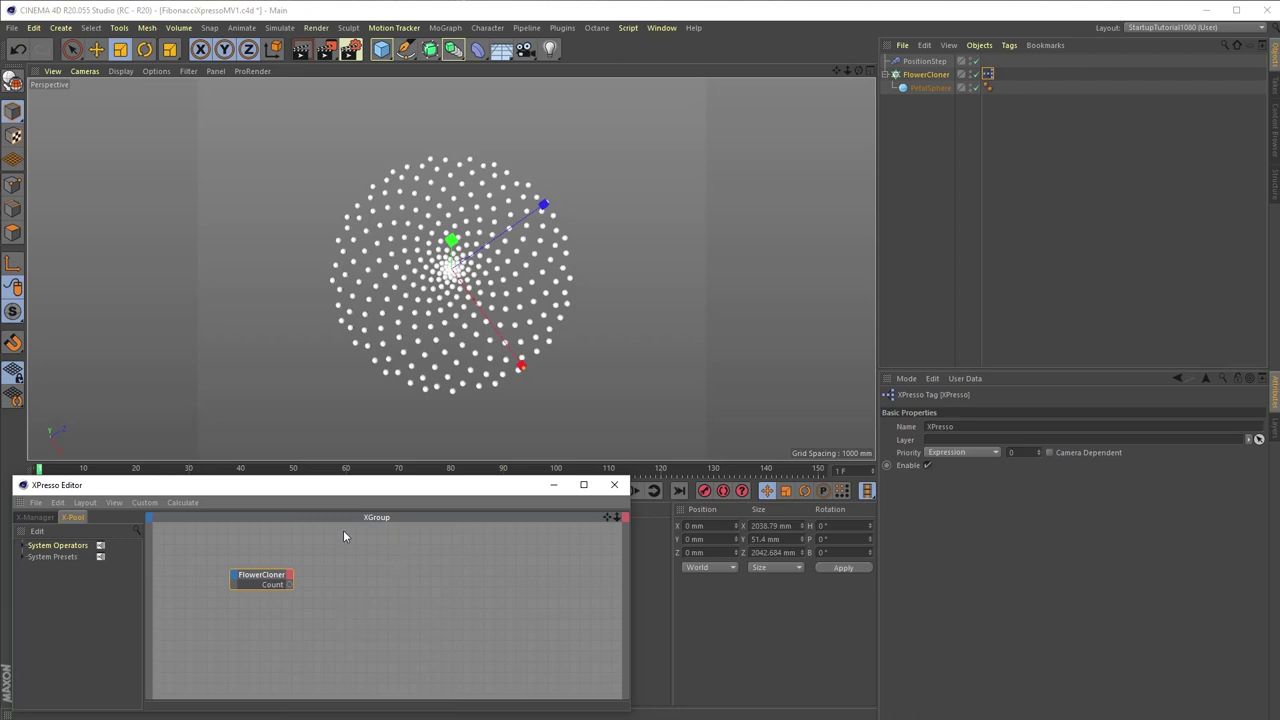
Add a Result node to the XPresso graph, feed it from FlowerCloner's Count output, and place it above the connection
{"action": "left_click", "coordinate": [23, 546]}
{"action": "left_click", "coordinate": [32, 557]}
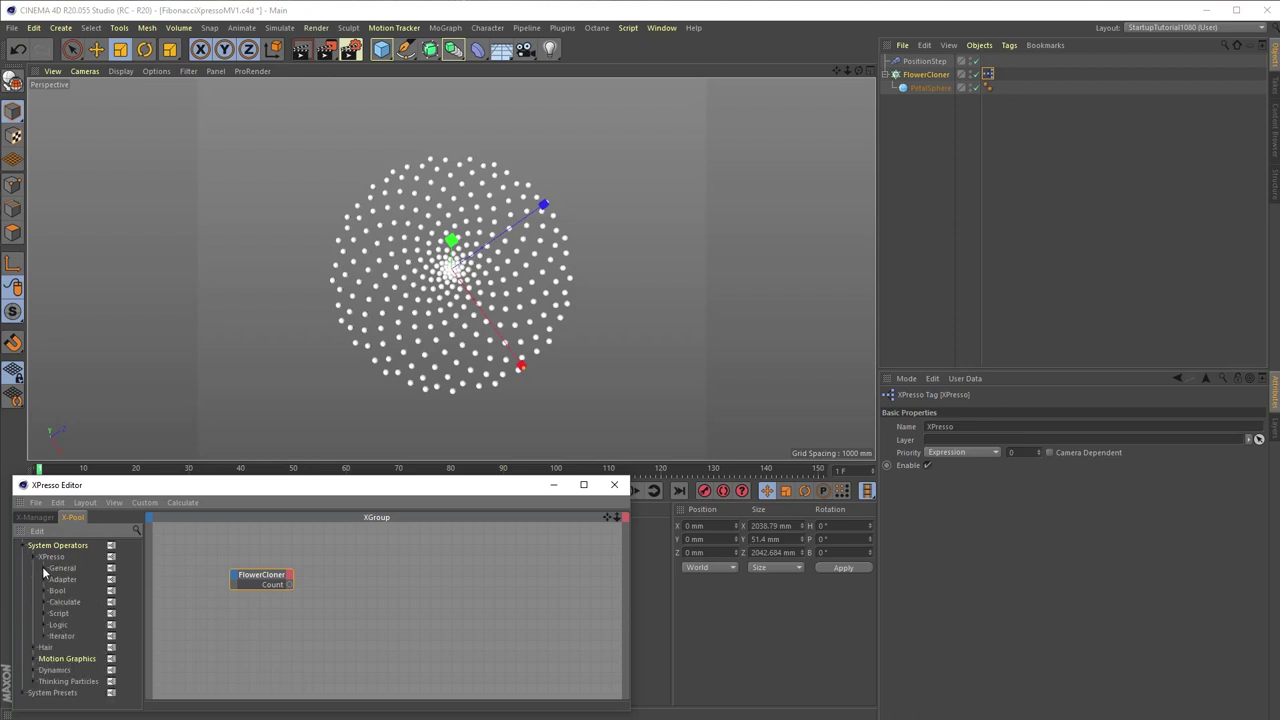
{"action": "left_click", "coordinate": [44, 569]}
{"action": "scroll", "coordinate": [72, 612], "scroll_direction": "down", "scroll_amount": 5}
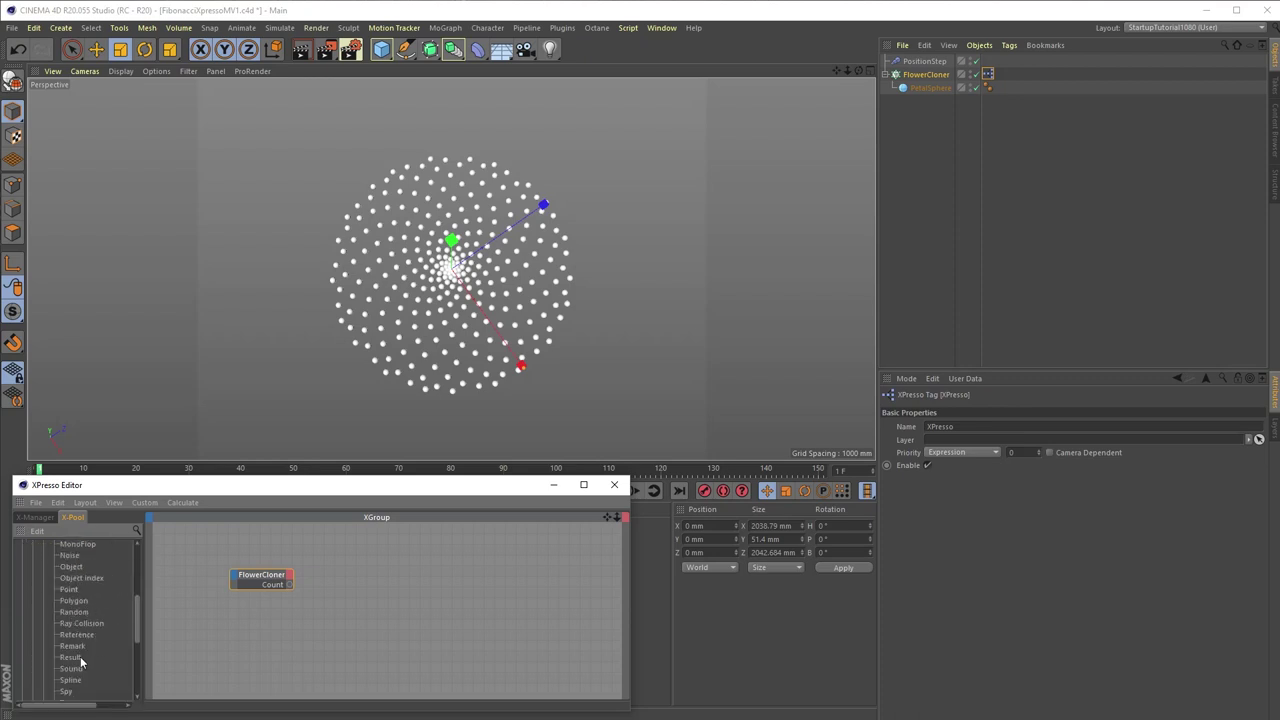
{"action": "left_click_drag", "start_coordinate": [81, 657], "coordinate": [377, 591]}
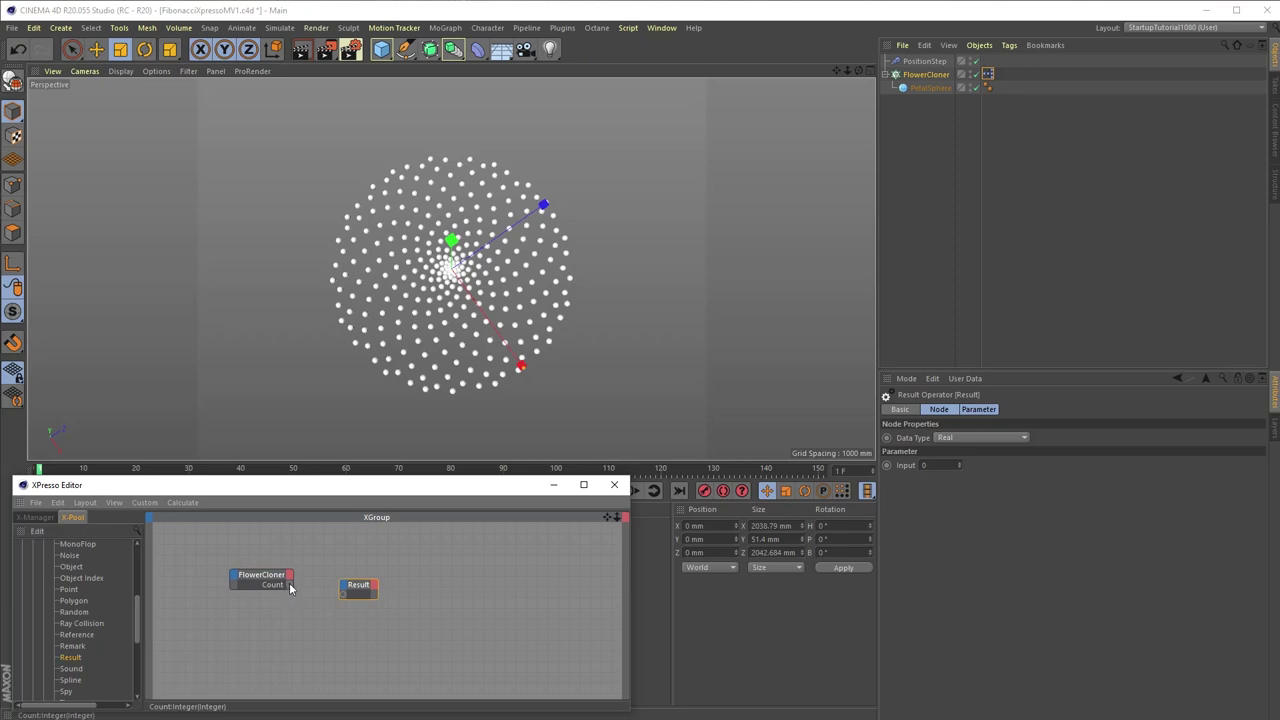
{"action": "left_click_drag", "start_coordinate": [290, 588], "coordinate": [343, 593]}
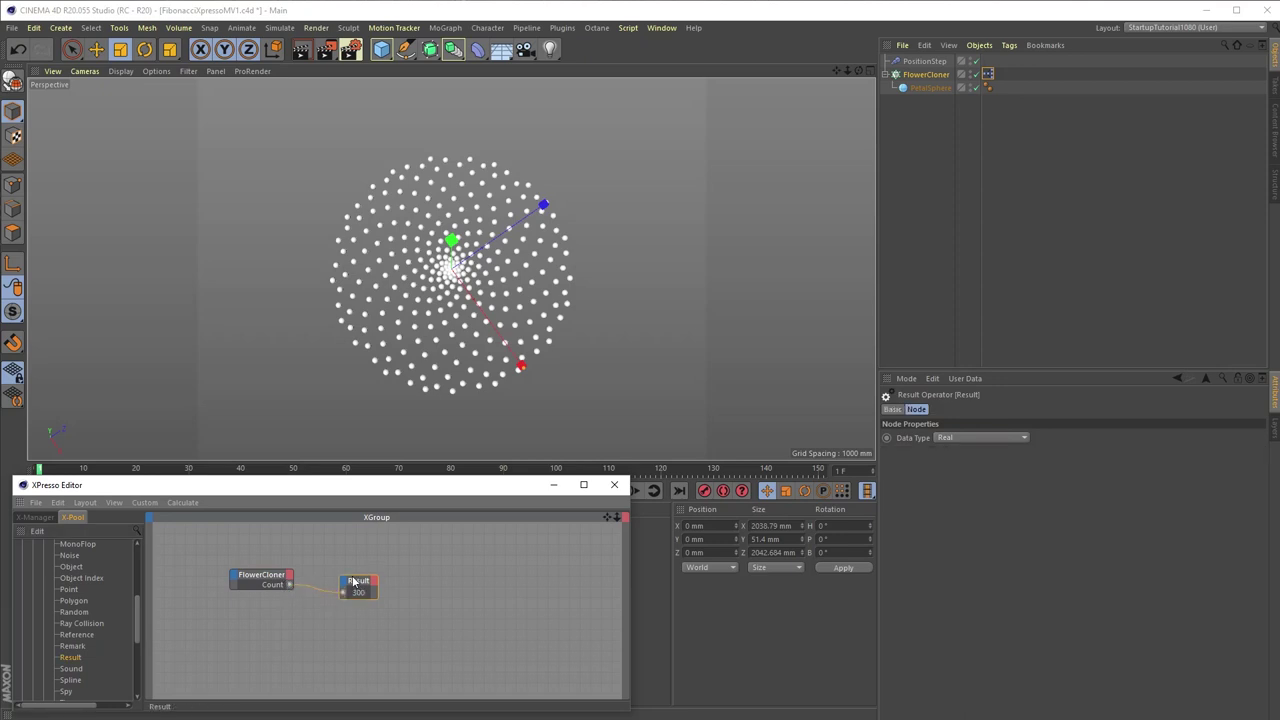
{"action": "left_click_drag", "start_coordinate": [353, 582], "coordinate": [339, 553]}
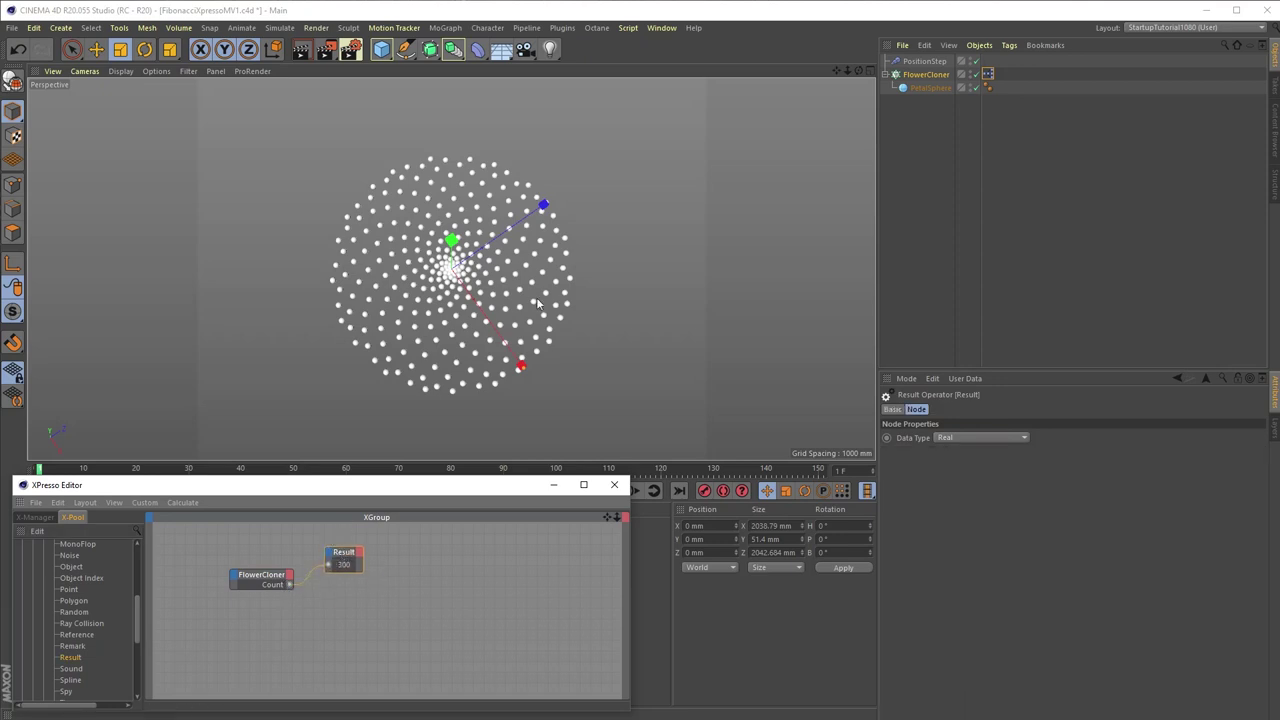
Add a second FlowerCloner node to the graph with an End Angle input port, spaced apart from the Count node
{"action": "left_click_drag", "start_coordinate": [916, 77], "coordinate": [471, 574]}
{"action": "left_click", "coordinate": [436, 574]}
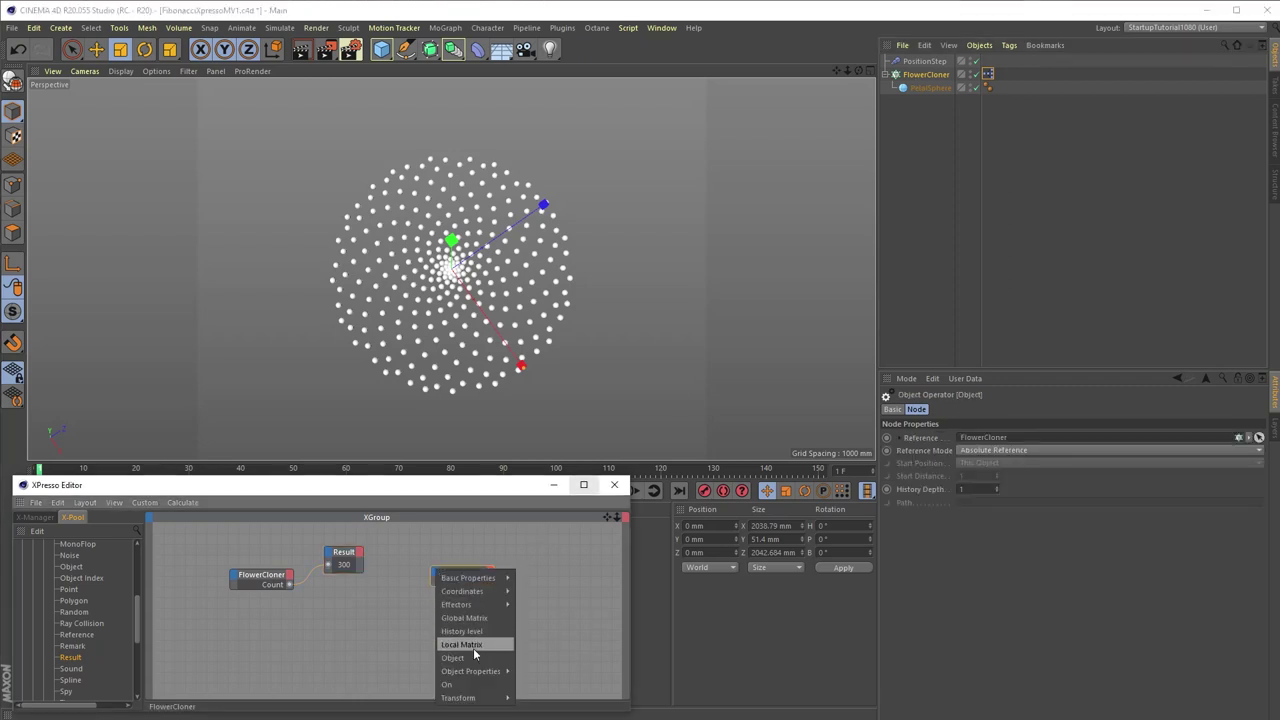
{"action": "mouse_move", "coordinate": [474, 672]}
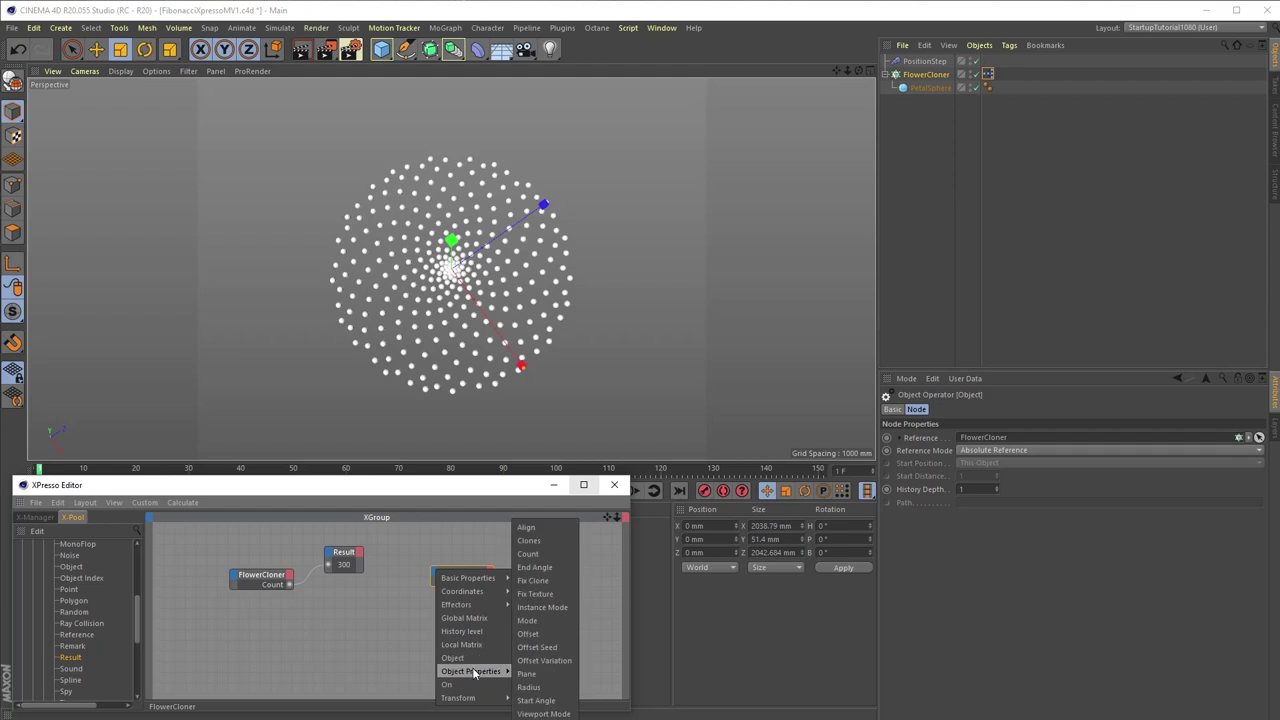
{"action": "left_click", "coordinate": [534, 567]}
{"action": "left_click_drag", "start_coordinate": [467, 575], "coordinate": [471, 575]}
{"action": "left_click_drag", "start_coordinate": [268, 580], "coordinate": [258, 582]}
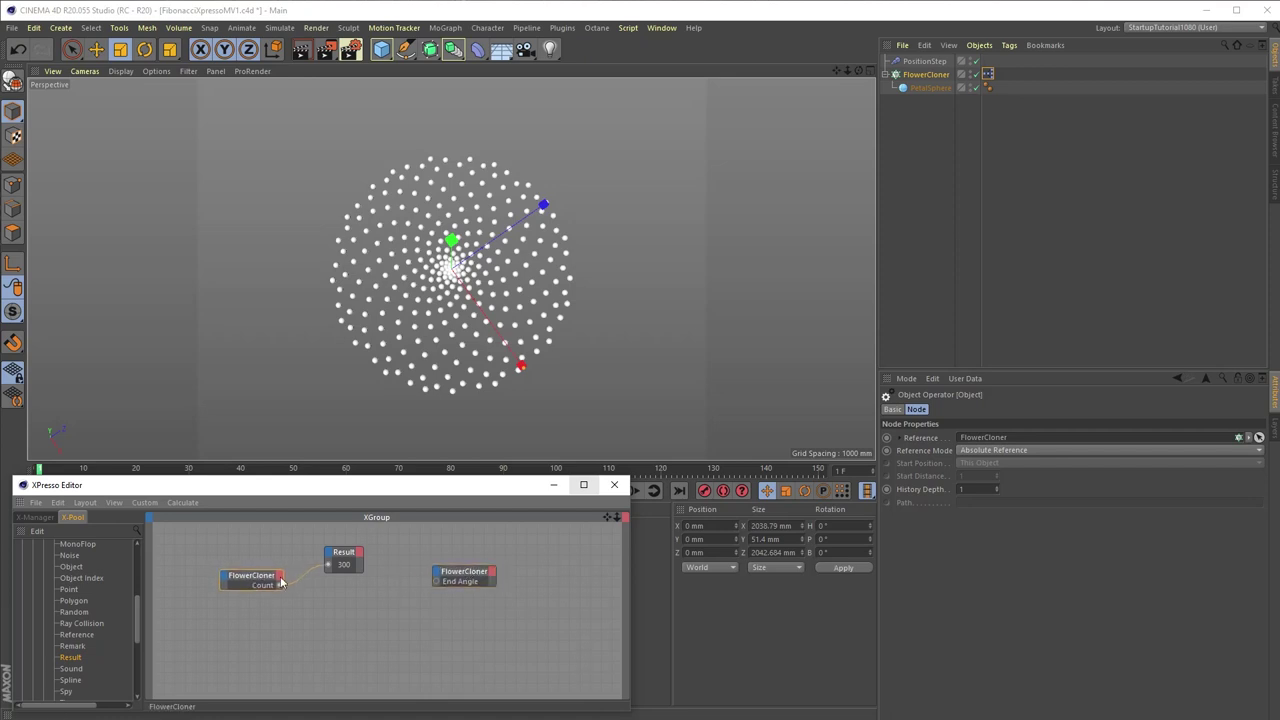
Add a Math node between the two FlowerCloner nodes and set its function to Multiply
{"action": "left_click_drag", "start_coordinate": [139, 611], "coordinate": [139, 630]}
{"action": "left_click", "coordinate": [46, 687]}
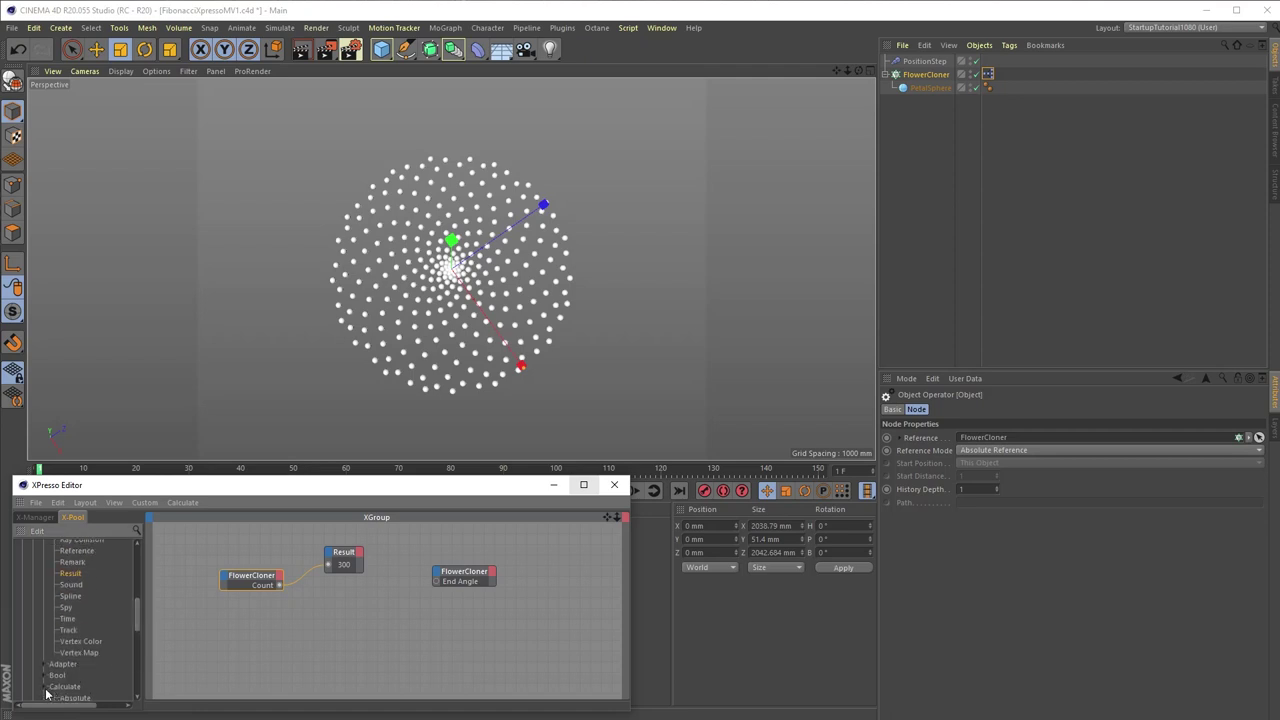
{"action": "left_click_drag", "start_coordinate": [136, 615], "coordinate": [137, 640]}
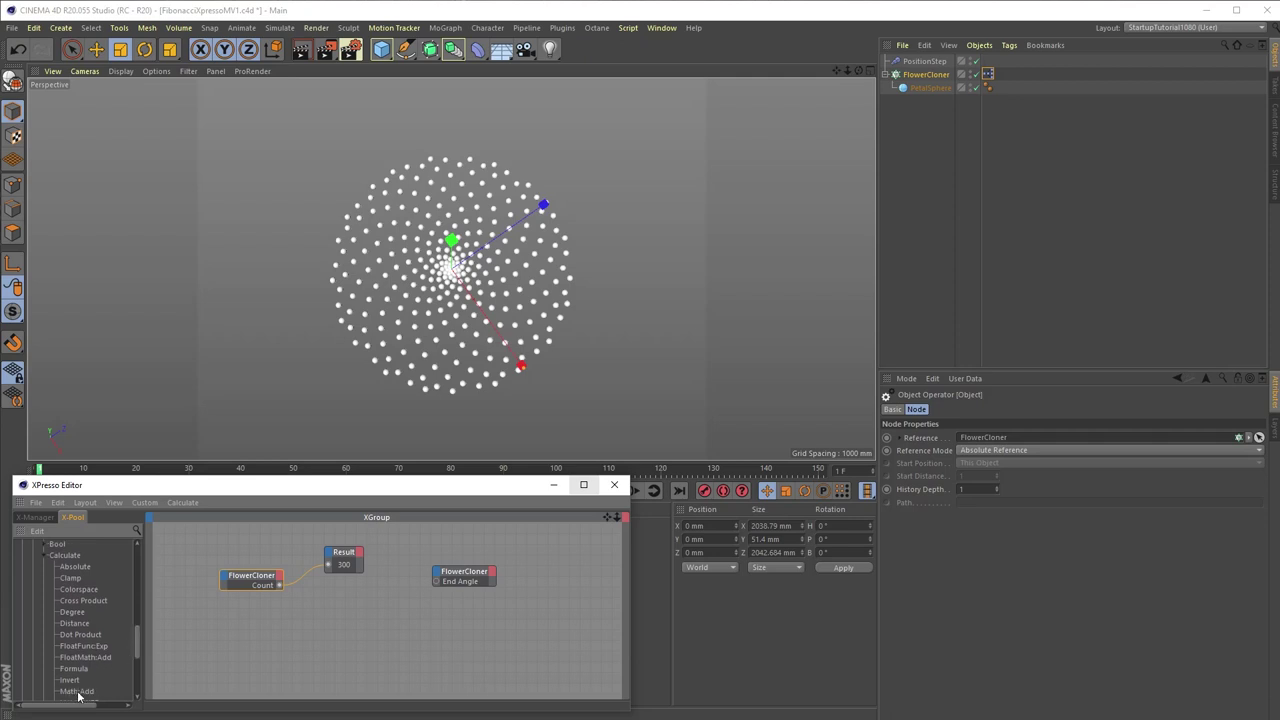
{"action": "left_click_drag", "start_coordinate": [78, 692], "coordinate": [337, 615]}
{"action": "left_click", "coordinate": [1002, 449]}
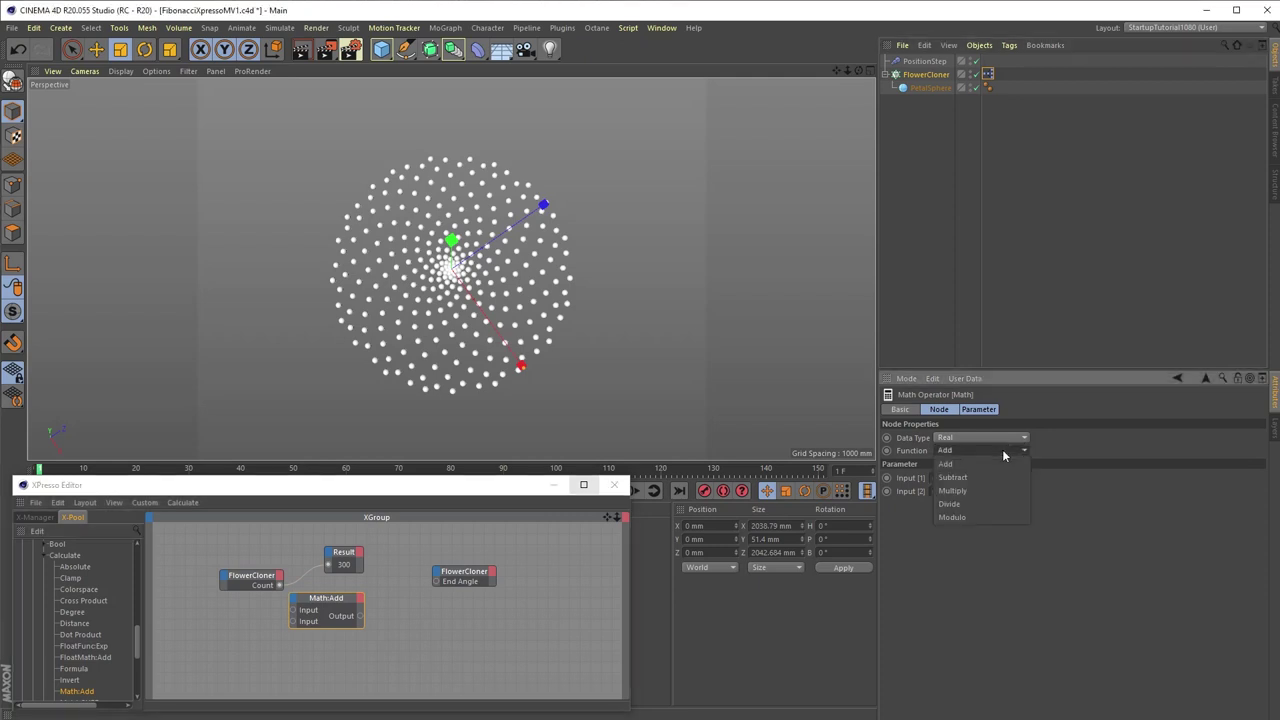
{"action": "left_click", "coordinate": [997, 499]}
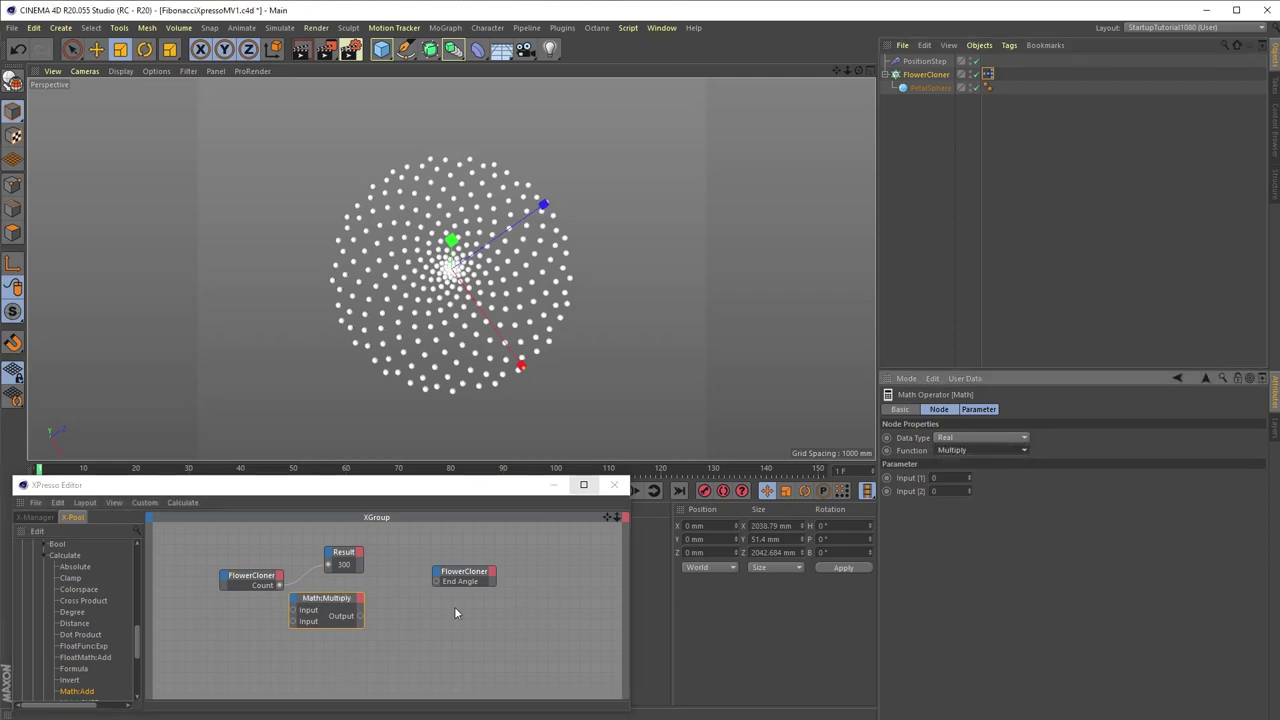
Feed Count into the Multiply node's first input, set its second input to 137.5, and connect its output to End Angle
{"action": "mouse_move", "coordinate": [338, 598]}
{"action": "left_mouse_down"}
{"action": "mouse_move", "coordinate": [372, 590]}
{"action": "mouse_move", "coordinate": [335, 558]}
{"action": "mouse_move", "coordinate": [356, 585]}
{"action": "mouse_move", "coordinate": [329, 595]}
{"action": "left_mouse_up"}
{"action": "left_click", "coordinate": [935, 478]}
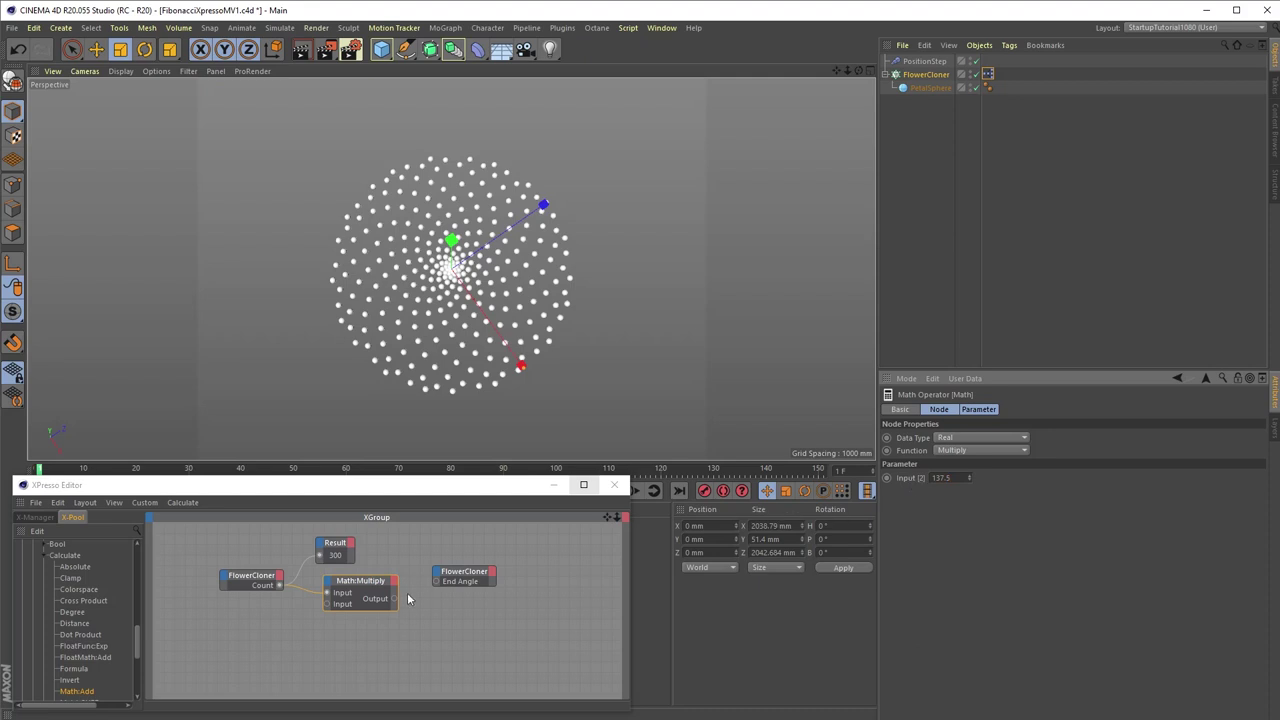
{"action": "left_click_drag", "start_coordinate": [395, 598], "coordinate": [436, 581]}
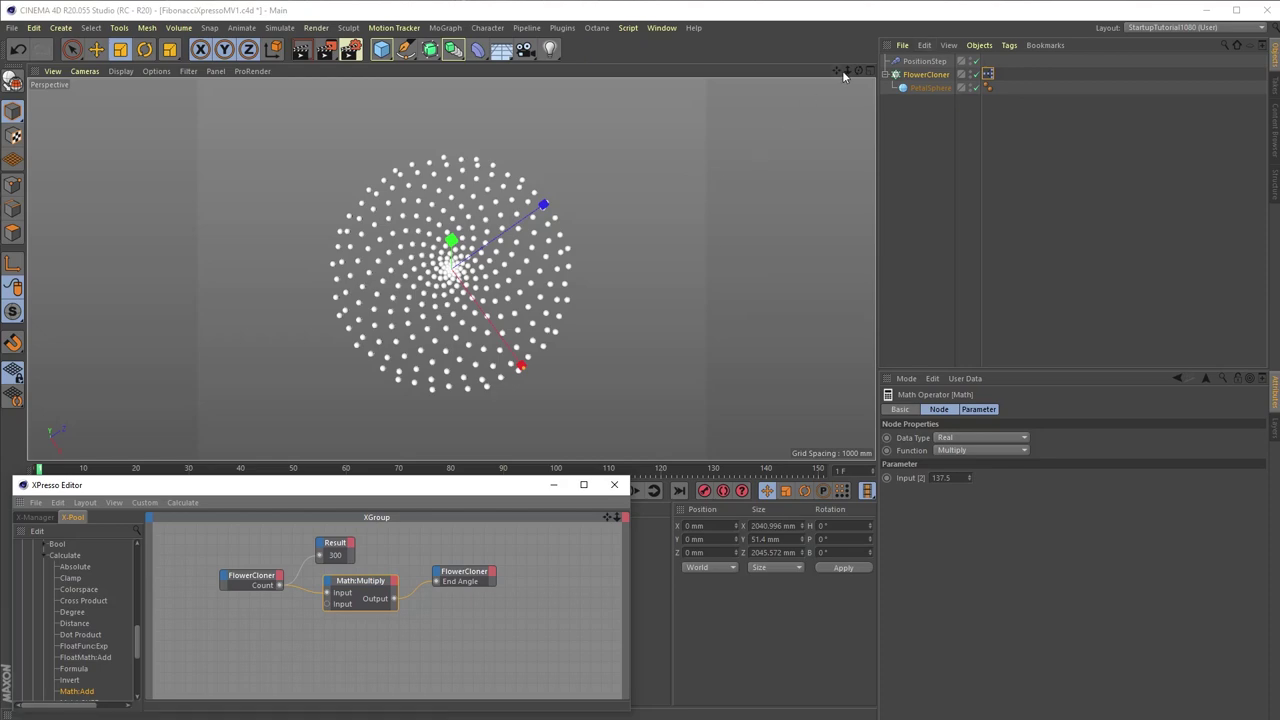
{"action": "left_click_drag", "start_coordinate": [847, 70], "coordinate": [800, 70]}
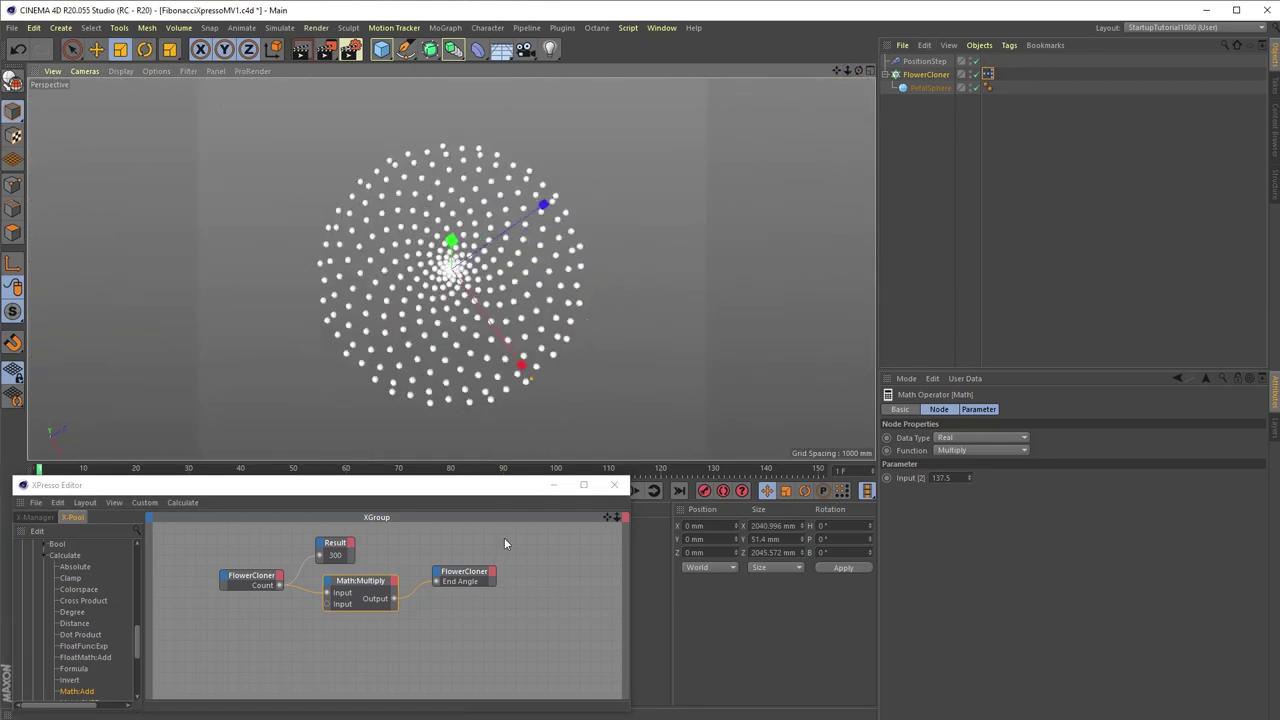
{"action": "left_click_drag", "start_coordinate": [378, 583], "coordinate": [373, 581]}
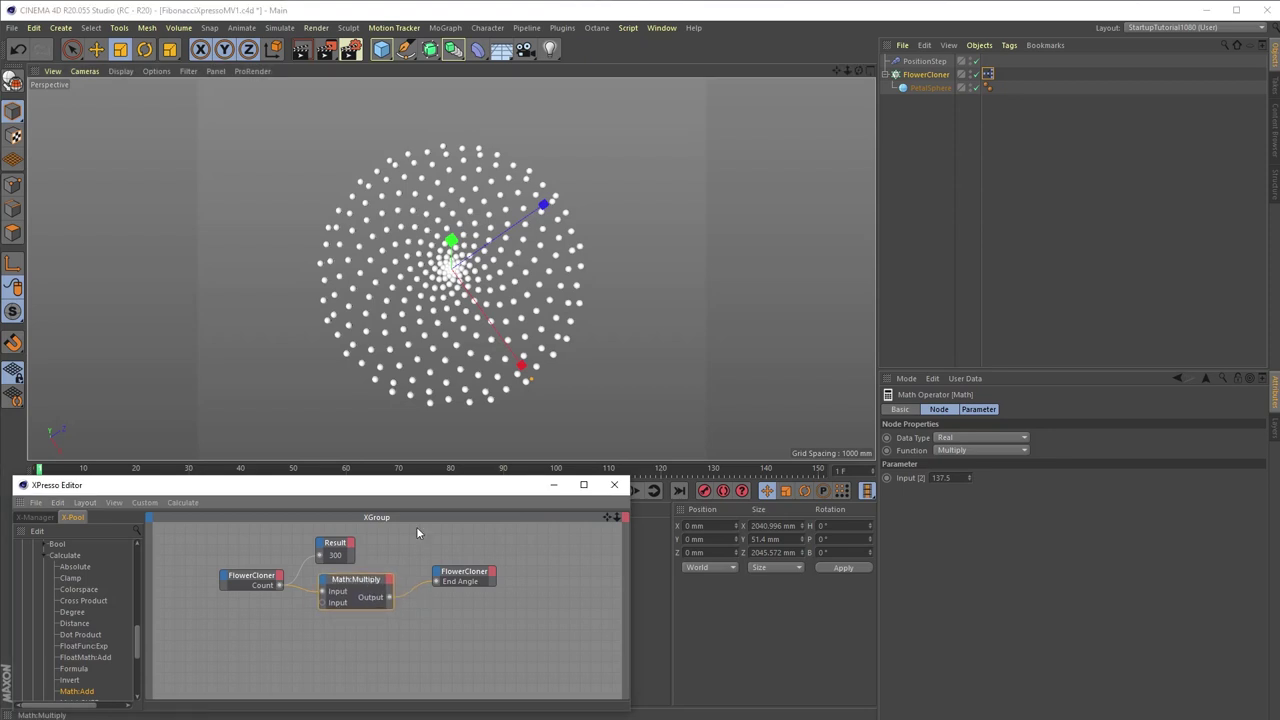
Lower the end tangent of the PositionStep effector's spline to space the clones near the centre more evenly
{"action": "left_click", "coordinate": [924, 61]}
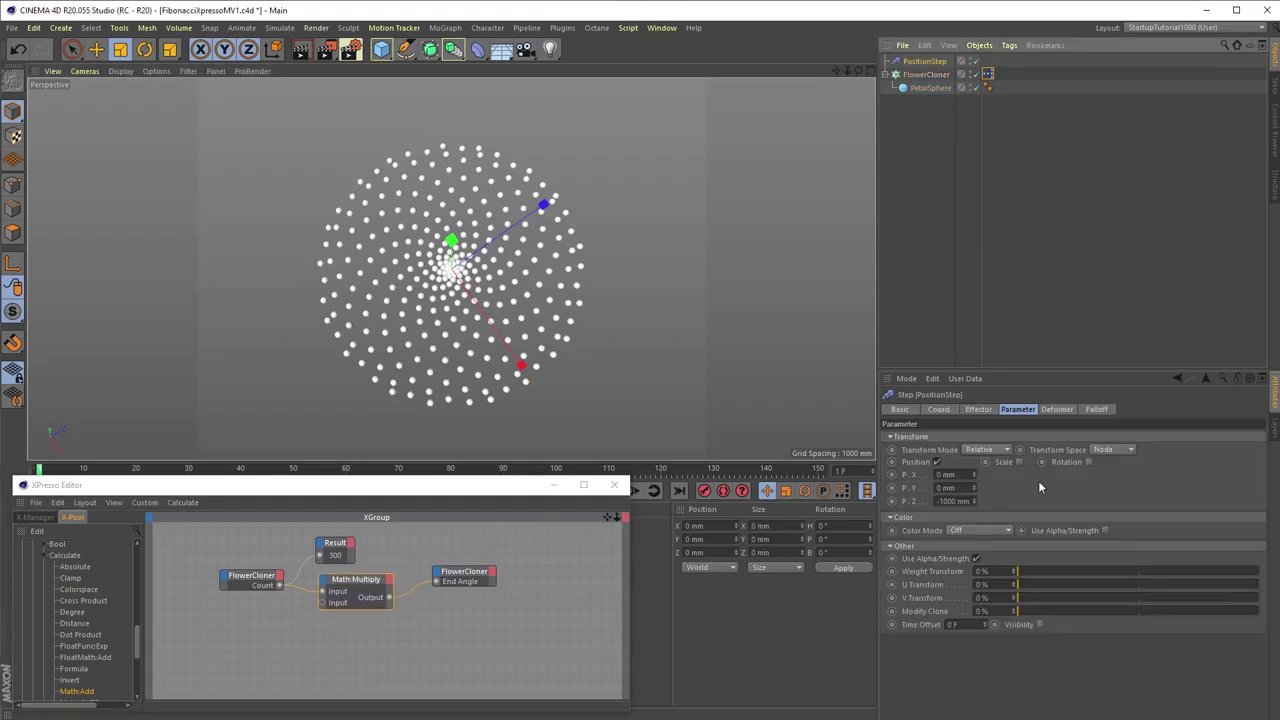
{"action": "left_click", "coordinate": [975, 410]}
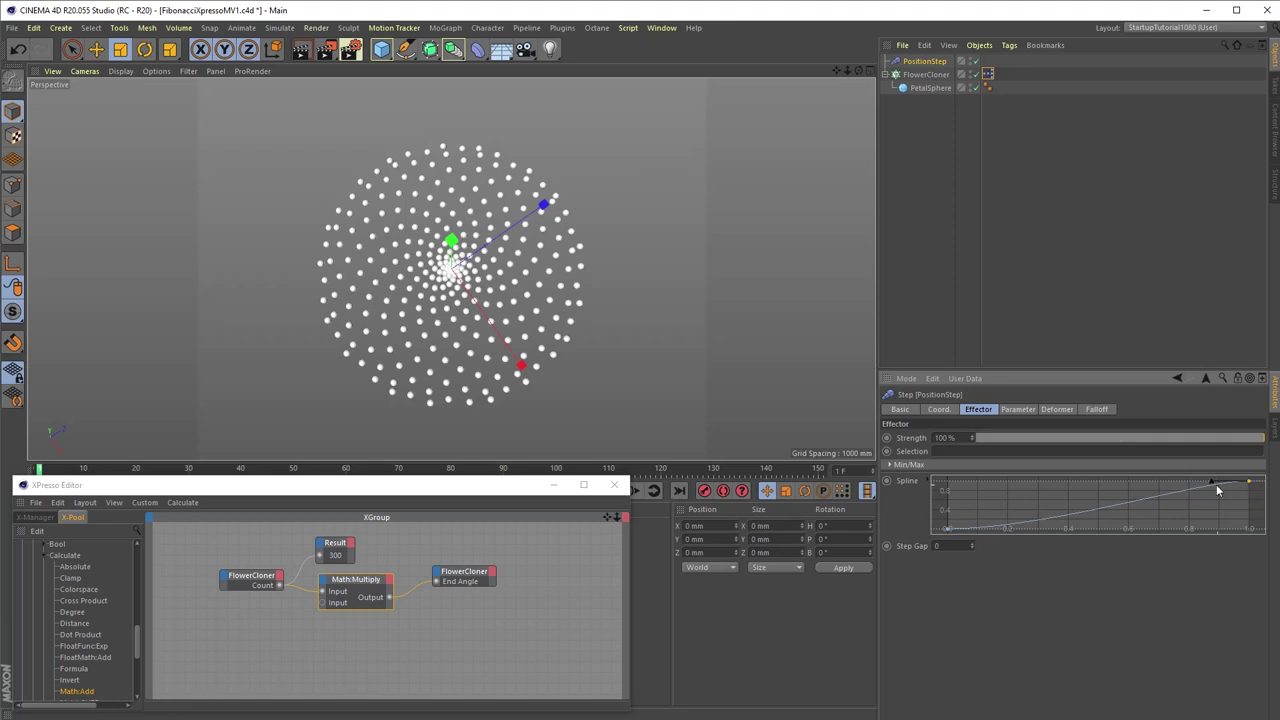
{"action": "left_click_drag", "start_coordinate": [1214, 487], "coordinate": [1210, 507]}
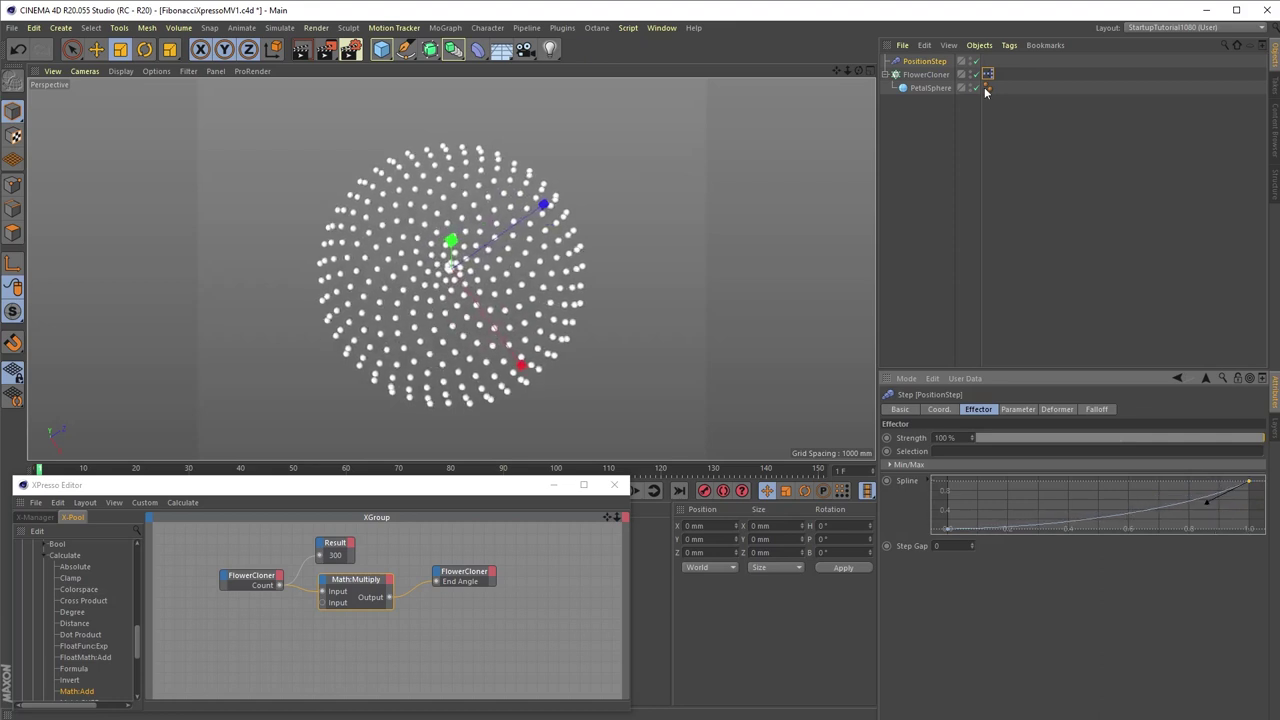
{"action": "left_click_drag", "start_coordinate": [847, 70], "coordinate": [995, 70]}
Duplicate the Result node onto the Multiply node's output and compare its value with FlowerCloner's end angle
{"action": "left_click", "coordinate": [358, 591]}
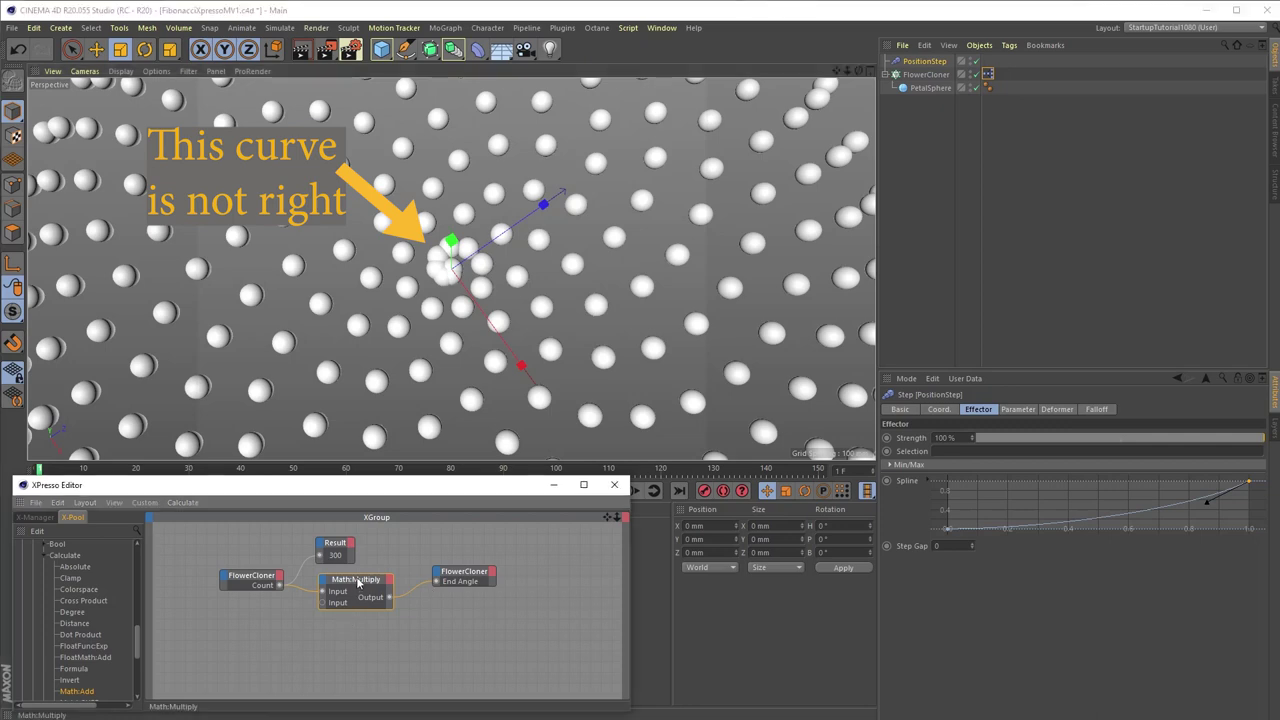
{"action": "left_click_drag", "start_coordinate": [338, 545], "coordinate": [484, 614], "text": "ctrl"}
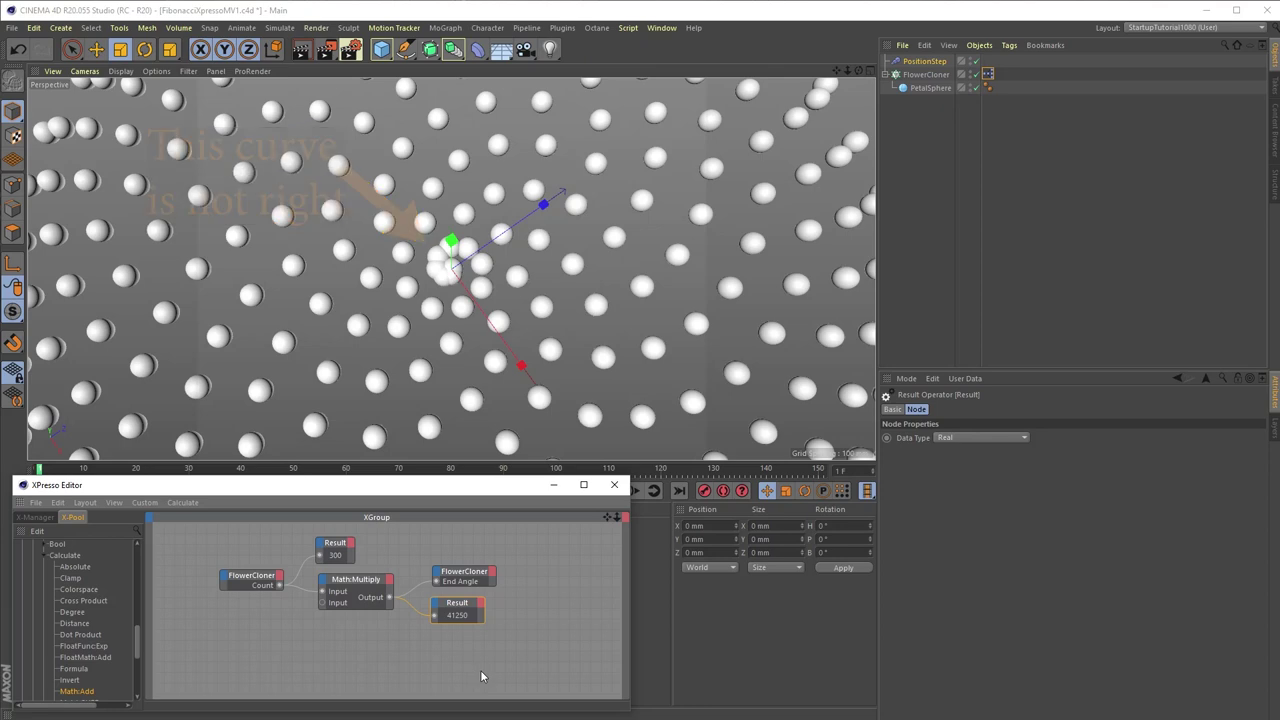
{"action": "left_click", "coordinate": [925, 74]}
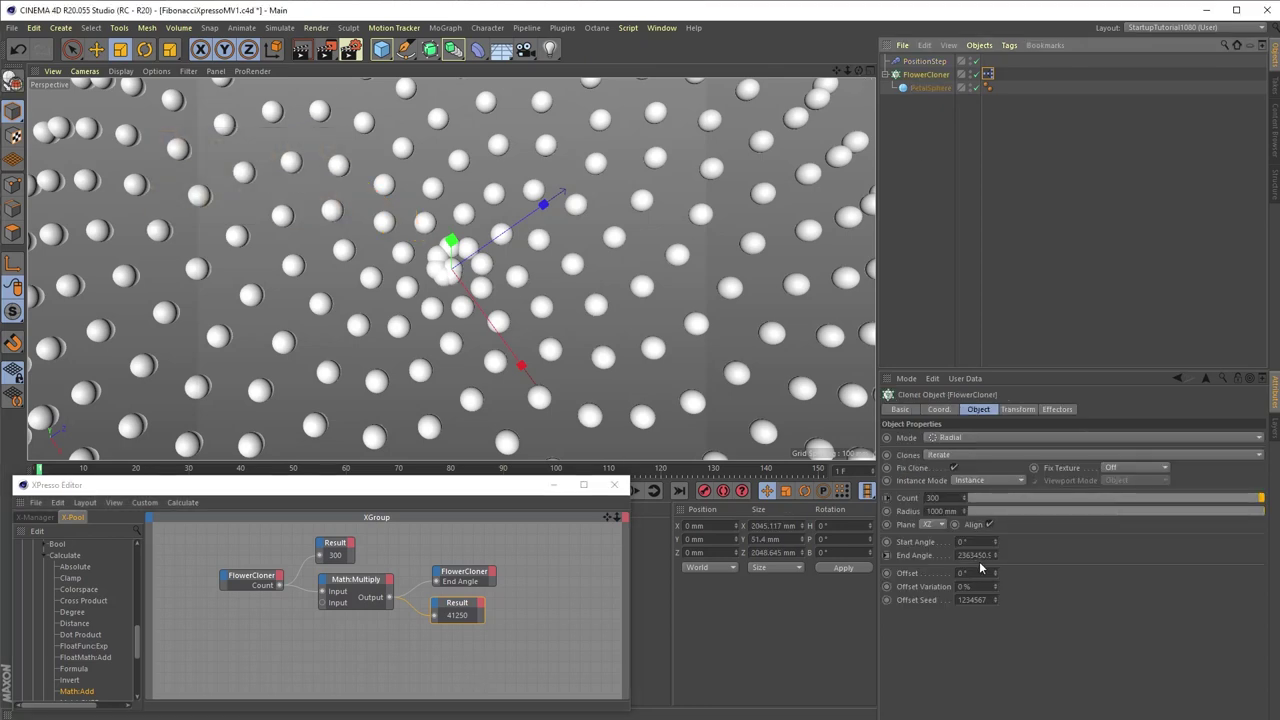
{"action": "left_click", "coordinate": [914, 555]}
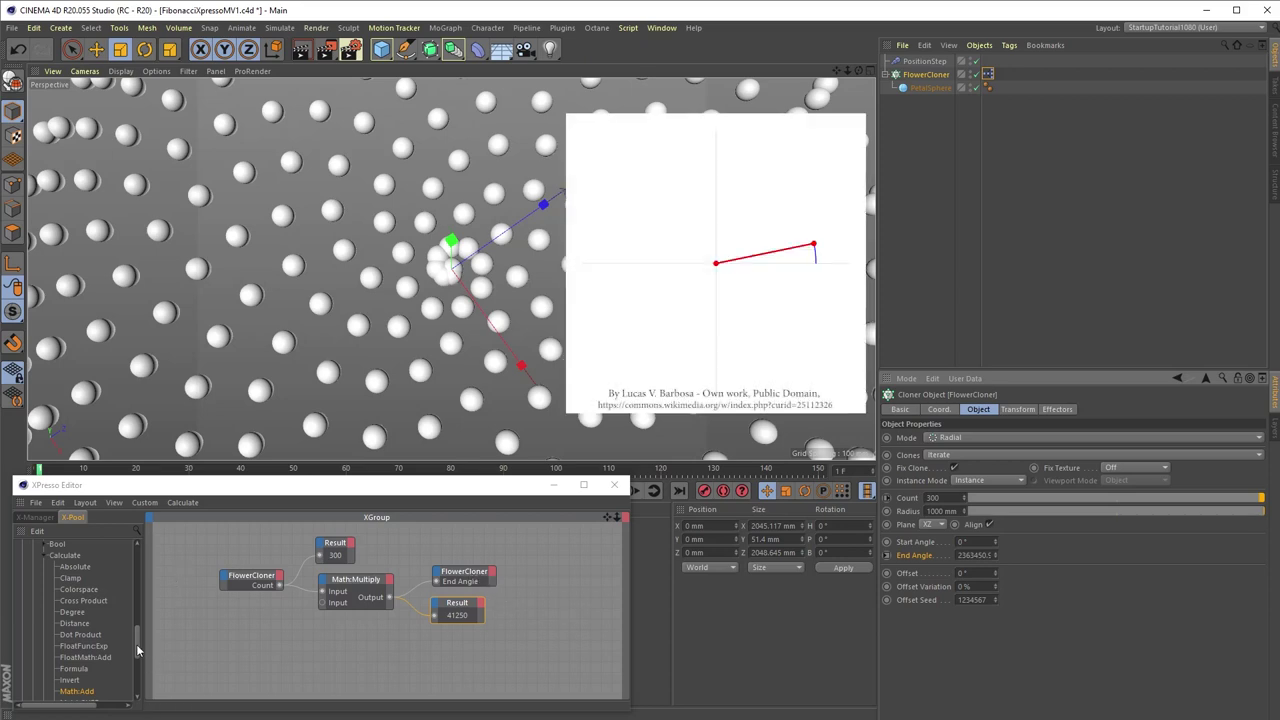
Add a Degree node below the Multiply node and move the End Angle and second Result nodes aside to make room
{"action": "mouse_move", "coordinate": [137, 650]}
{"action": "left_mouse_down"}
{"action": "mouse_move", "coordinate": [131, 563]}
{"action": "mouse_move", "coordinate": [137, 647]}
{"action": "left_mouse_up"}
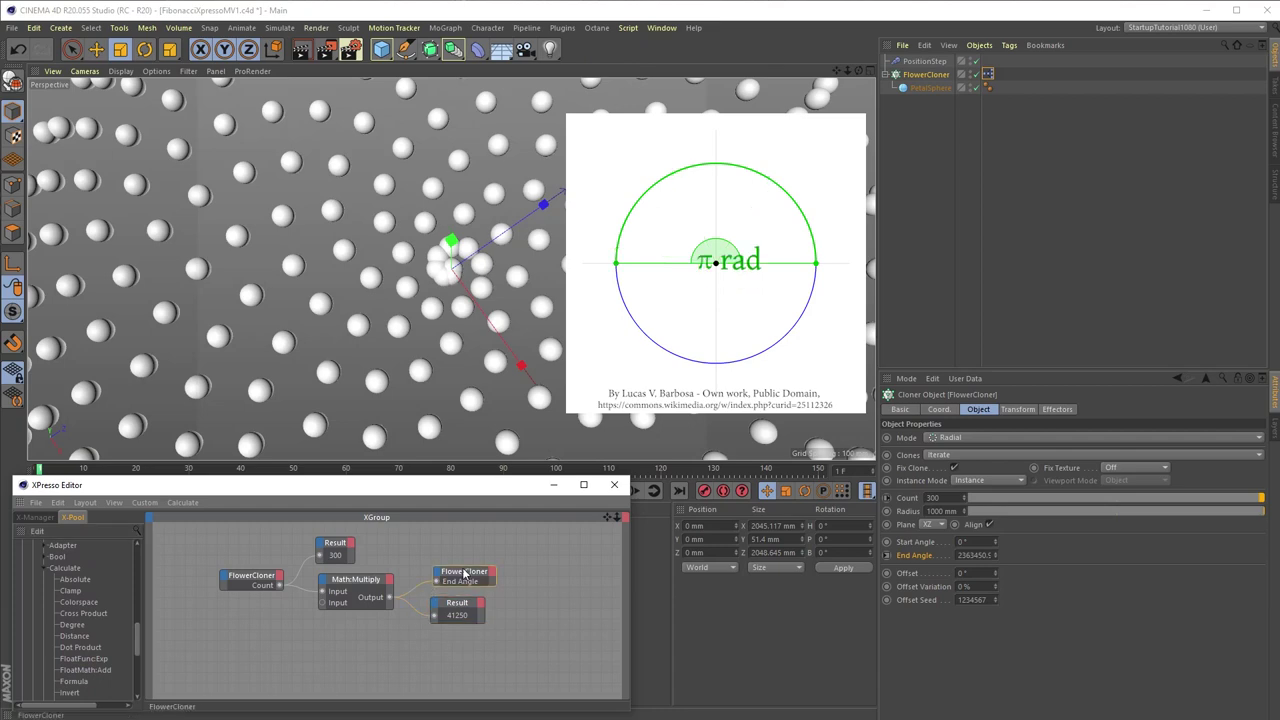
{"action": "left_click_drag", "start_coordinate": [464, 571], "coordinate": [464, 567]}
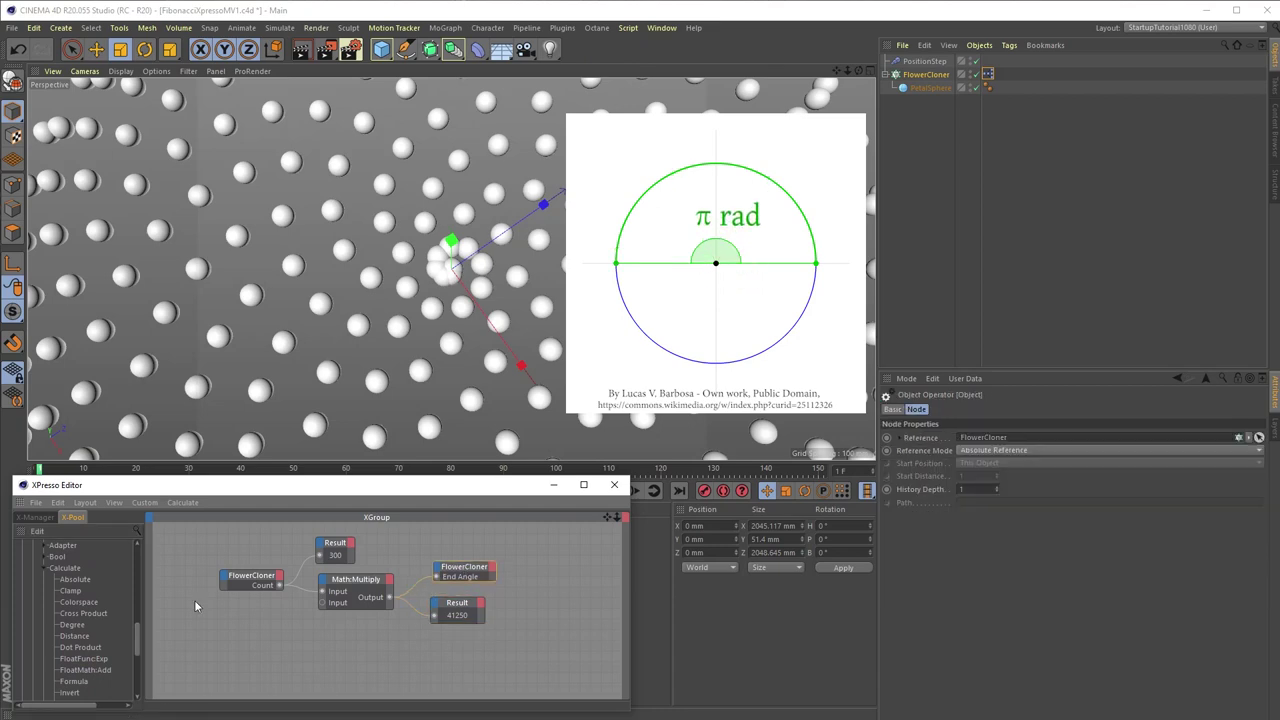
{"action": "left_click", "coordinate": [75, 628]}
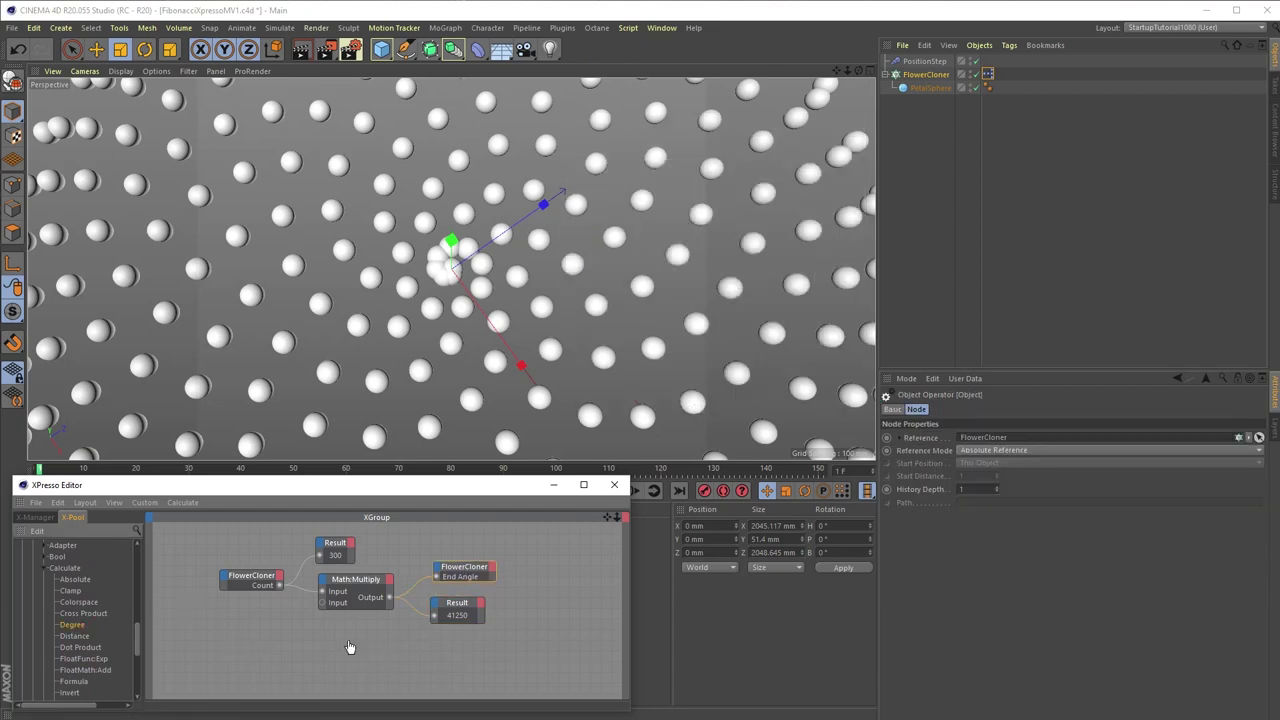
{"action": "left_click_drag", "start_coordinate": [381, 650], "coordinate": [403, 640]}
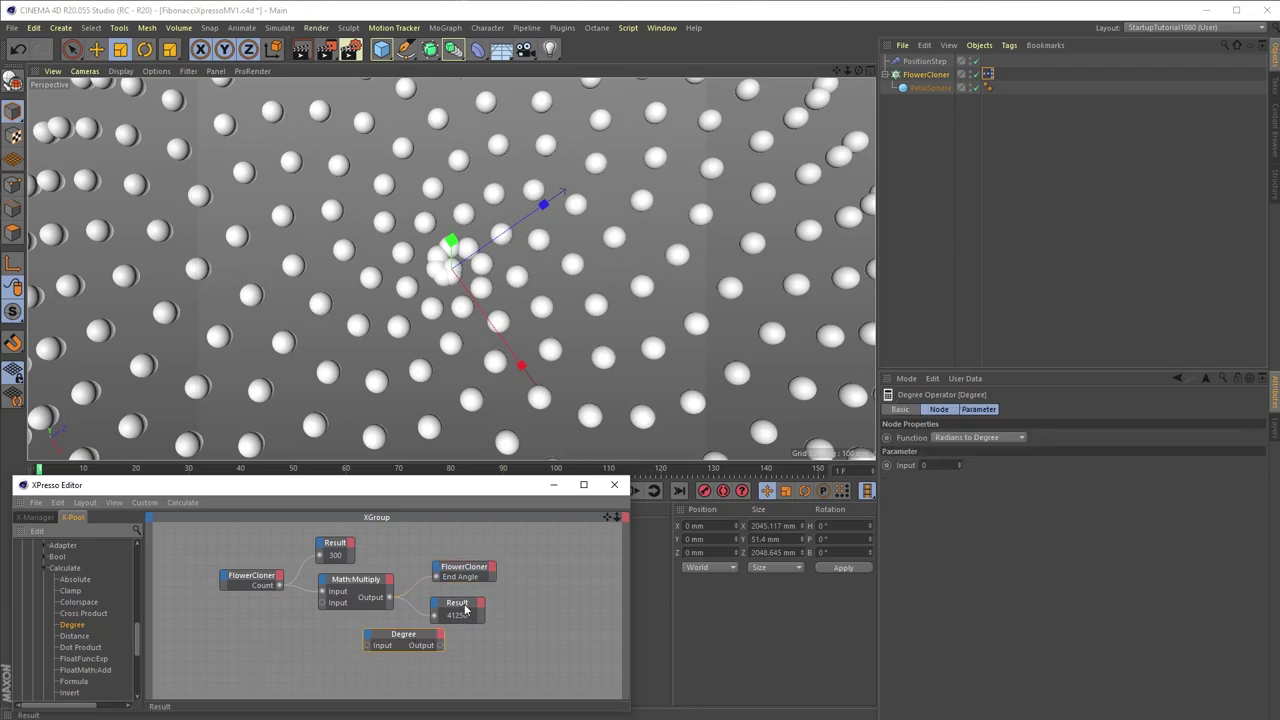
{"action": "left_click_drag", "start_coordinate": [462, 612], "coordinate": [542, 614]}
{"action": "left_click_drag", "start_coordinate": [464, 567], "coordinate": [508, 559]}
{"action": "left_click_drag", "start_coordinate": [408, 634], "coordinate": [425, 627]}
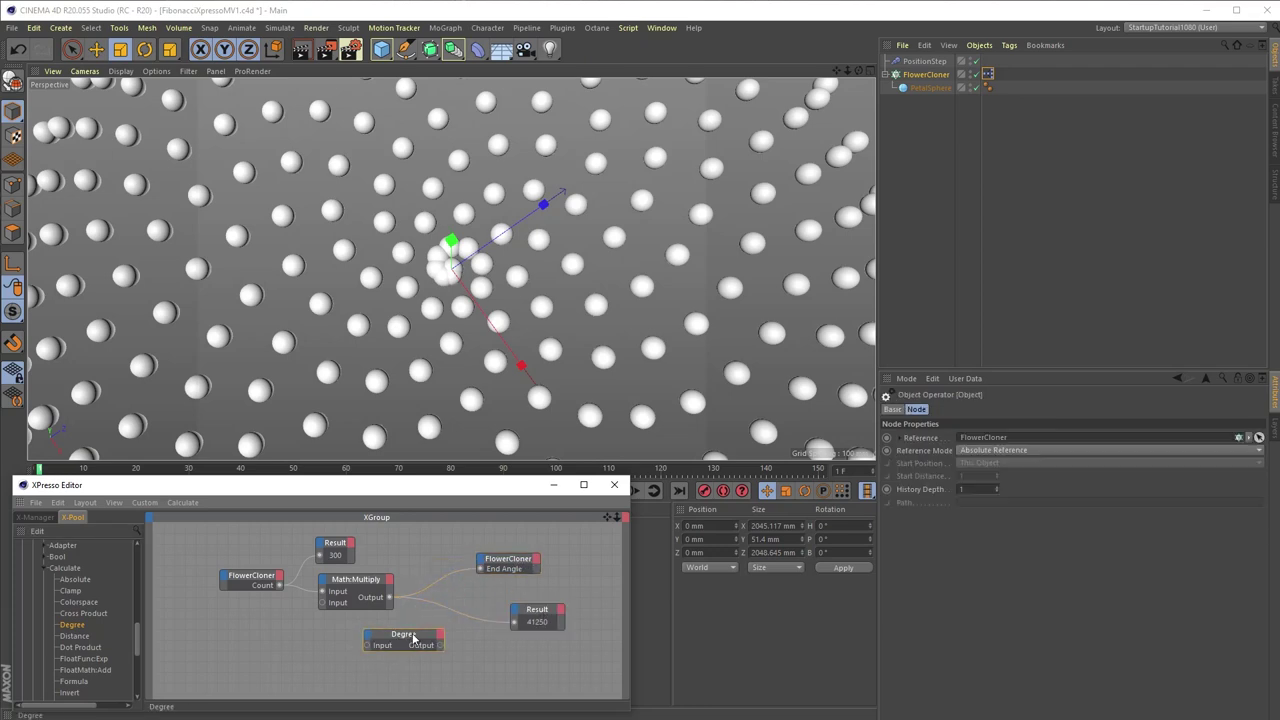
Set the Degree node to Degree to Radians, wire it between the Multiply output and End Angle, and check FlowerCloner's end angle
{"action": "left_click", "coordinate": [985, 438]}
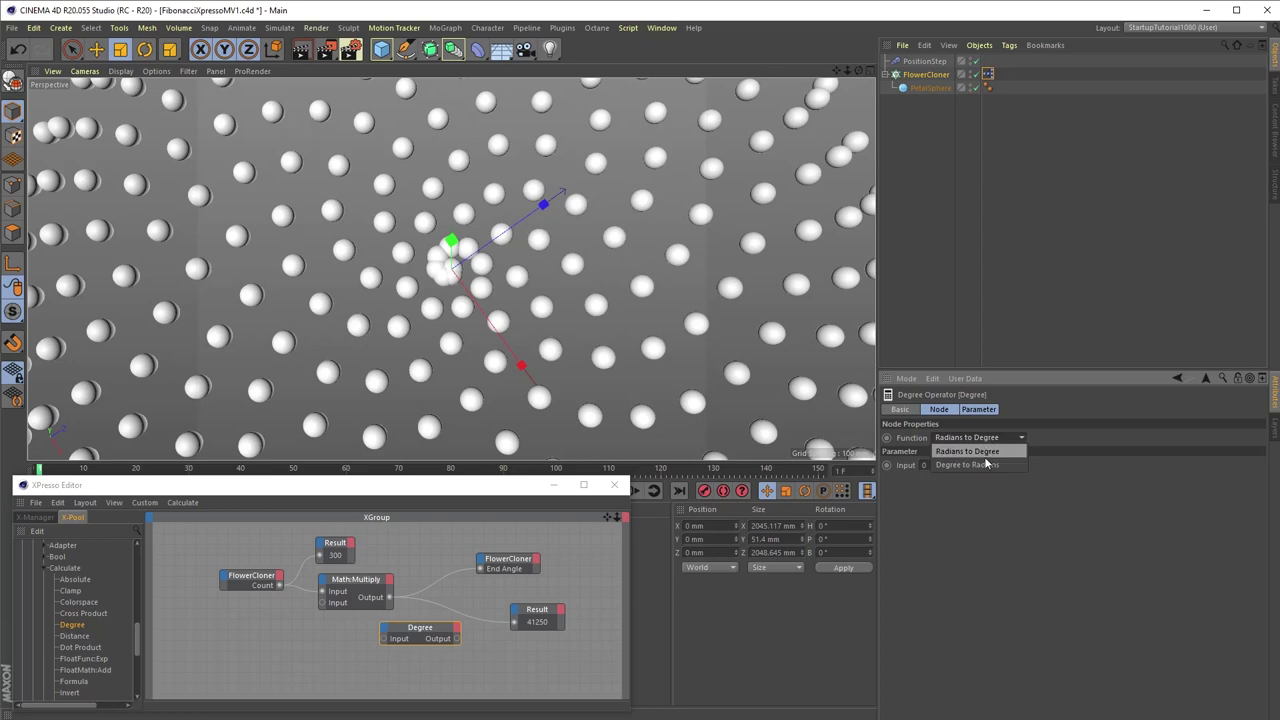
{"action": "left_click", "coordinate": [980, 465]}
{"action": "left_click_drag", "start_coordinate": [415, 630], "coordinate": [429, 619]}
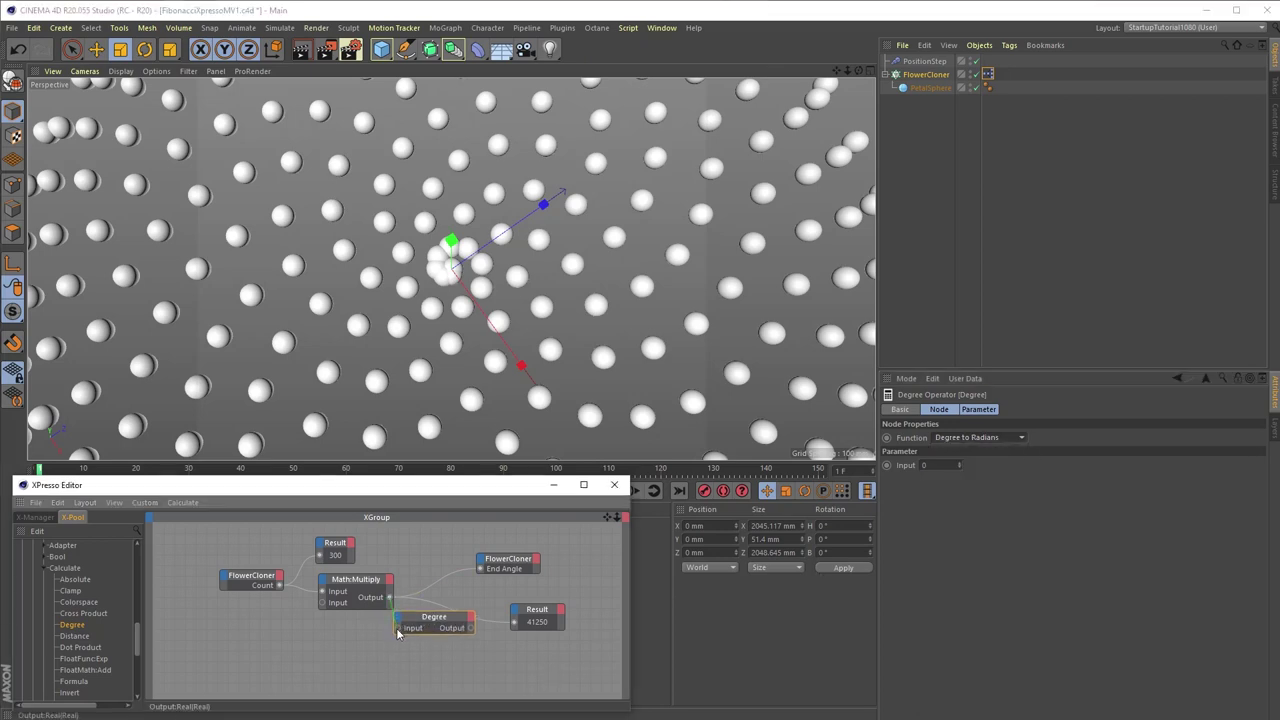
{"action": "left_click_drag", "start_coordinate": [397, 629], "coordinate": [481, 569]}
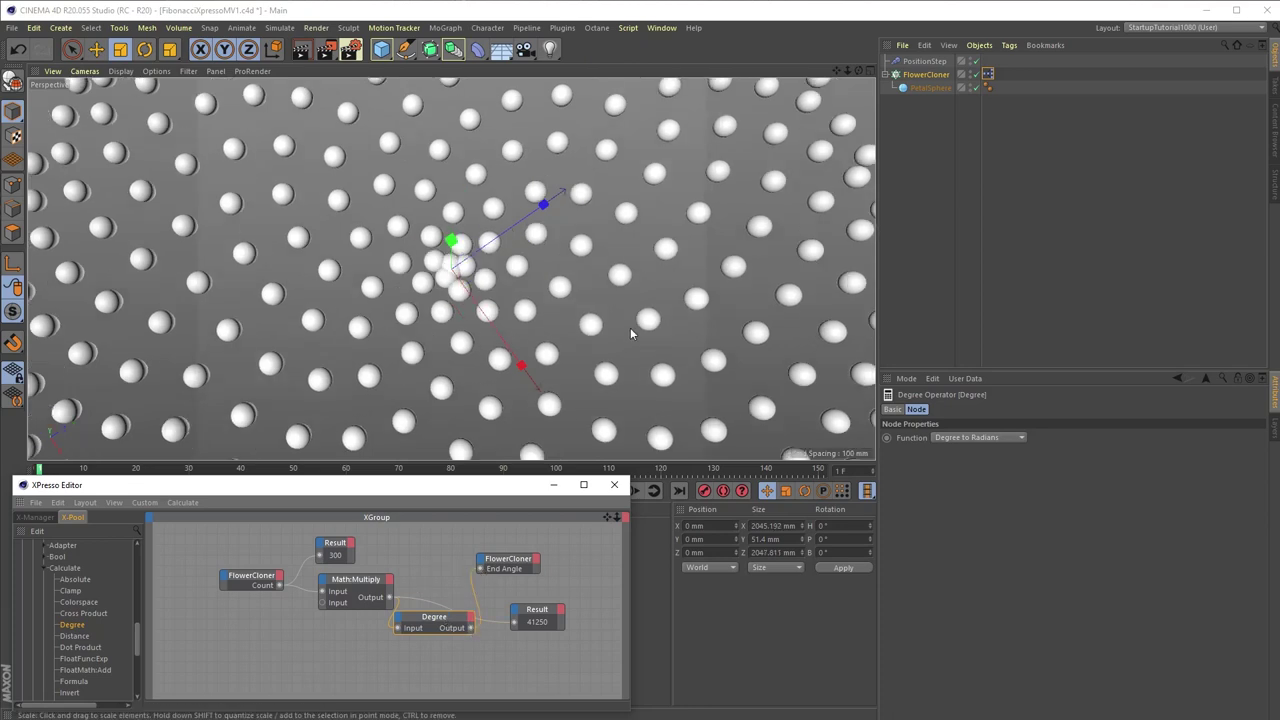
{"action": "mouse_move", "coordinate": [847, 71]}
{"action": "left_mouse_down"}
{"action": "mouse_move", "coordinate": [780, 71]}
{"action": "mouse_move", "coordinate": [839, 71]}
{"action": "left_mouse_up"}
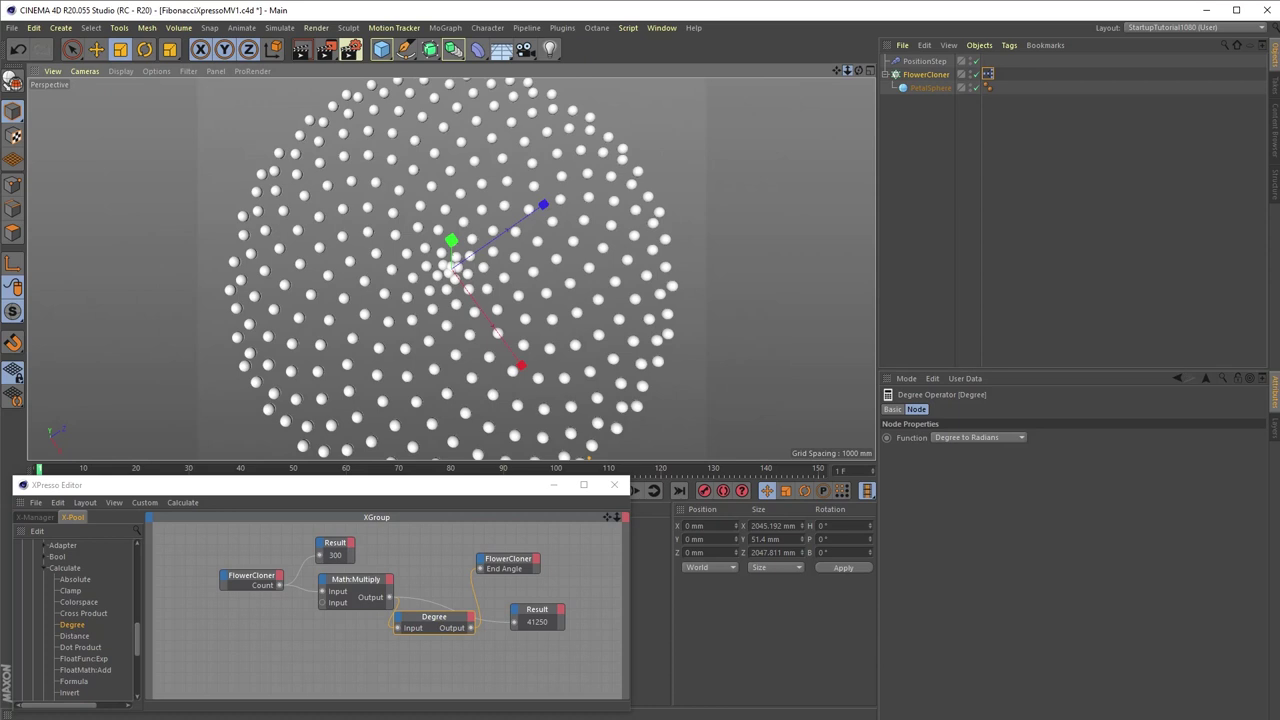
{"action": "left_click", "coordinate": [950, 75]}
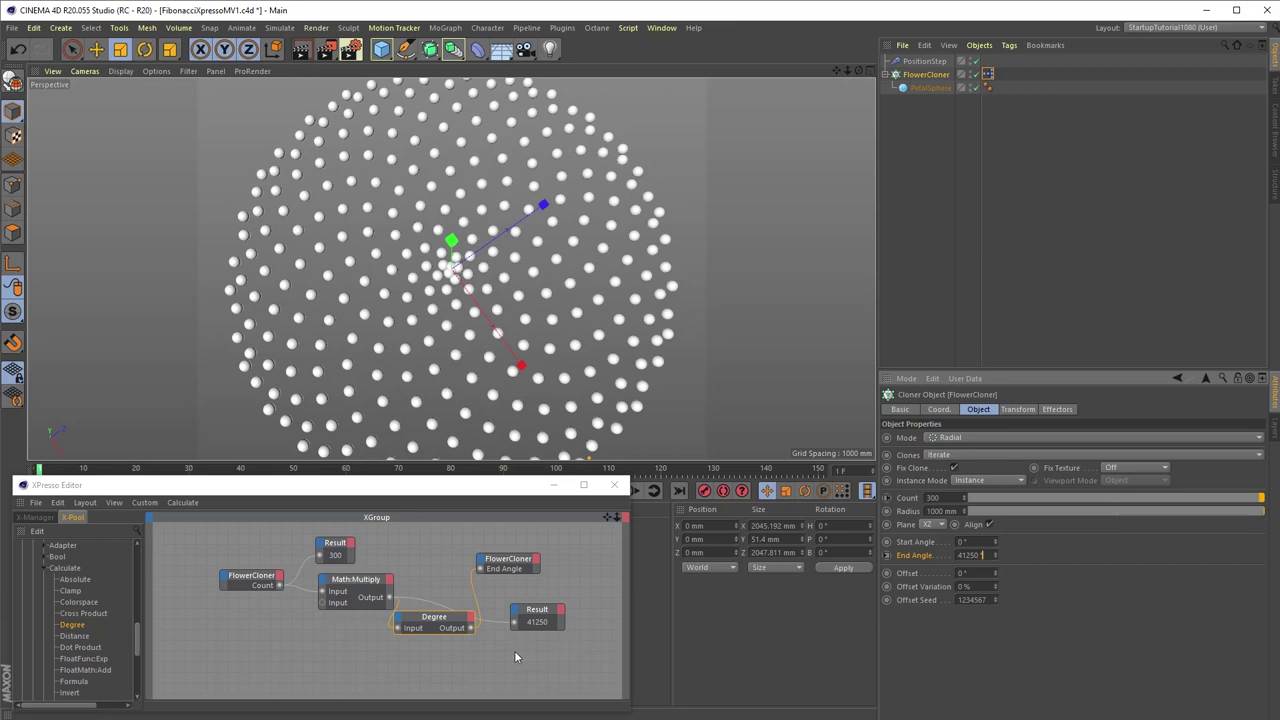
Tidy the graph by repositioning the Degree node and the FlowerCloner End Angle node
{"action": "left_click_drag", "start_coordinate": [455, 625], "coordinate": [461, 628]}
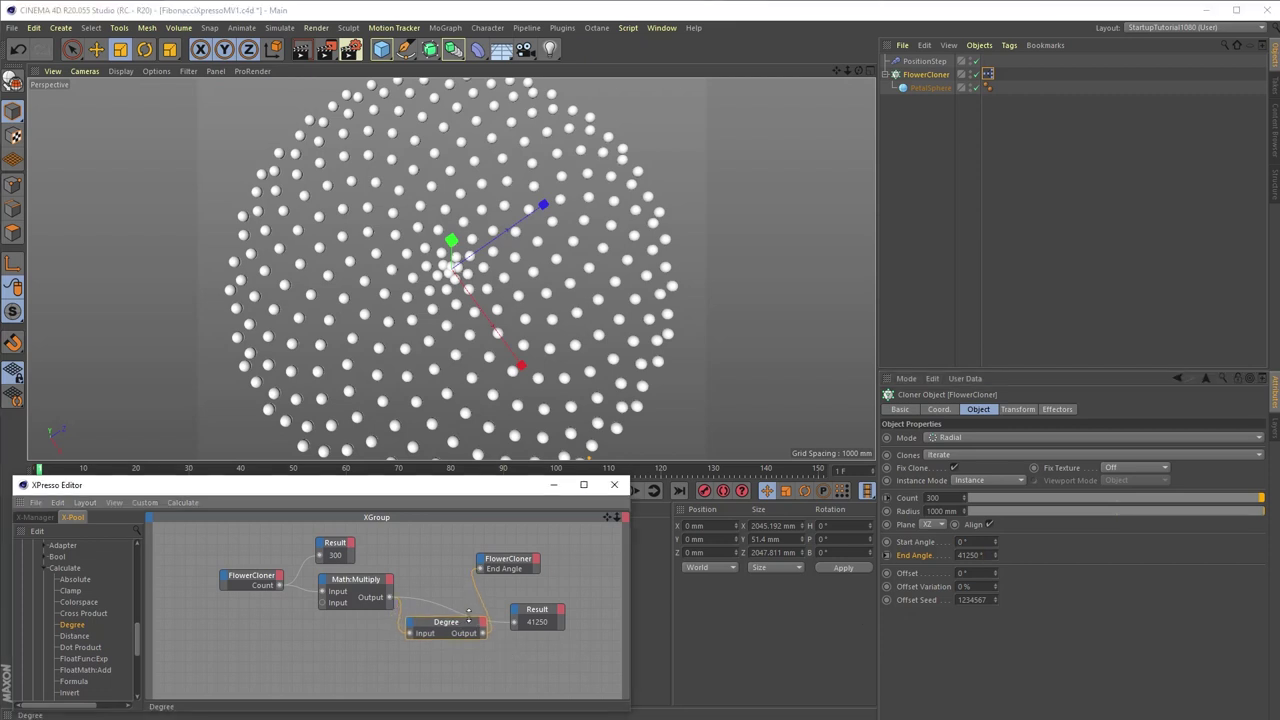
{"action": "left_click_drag", "start_coordinate": [506, 560], "coordinate": [519, 563]}
{"action": "left_click_drag", "start_coordinate": [445, 629], "coordinate": [445, 613]}
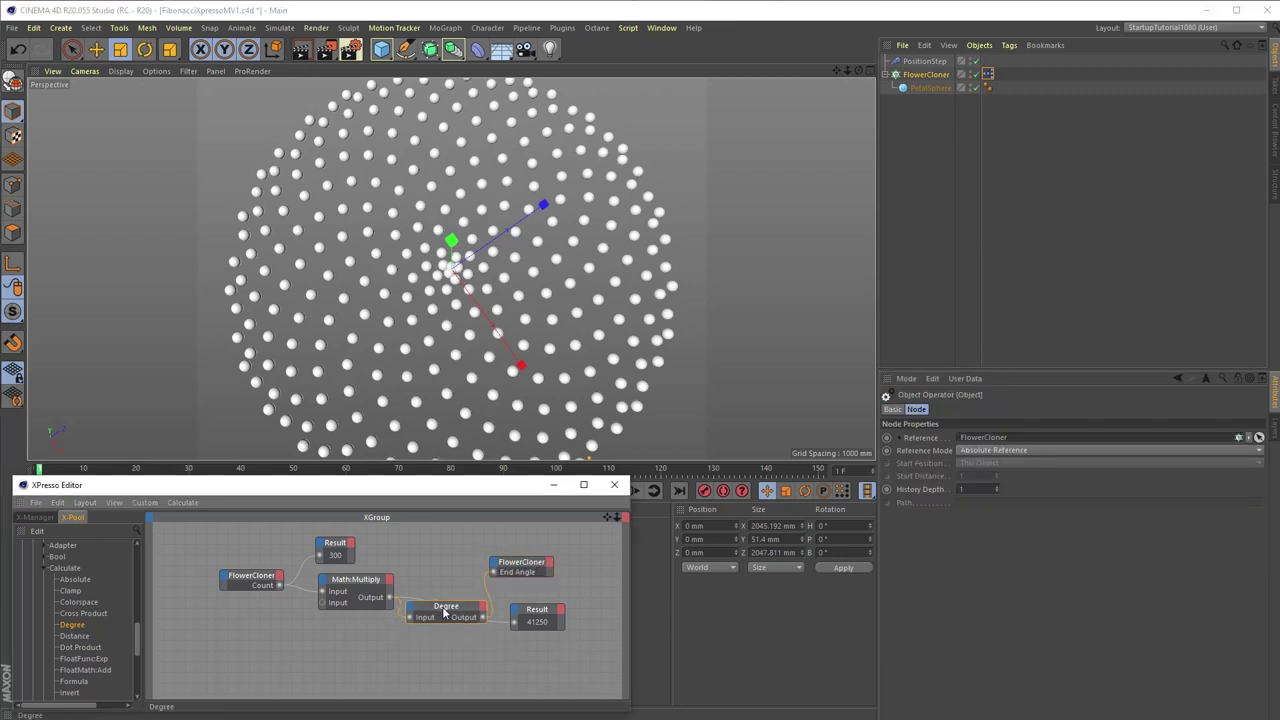
Add a Constant node below the FlowerCloner Count node and set its value to 137.5
{"action": "left_click_drag", "start_coordinate": [134, 644], "coordinate": [138, 568]}
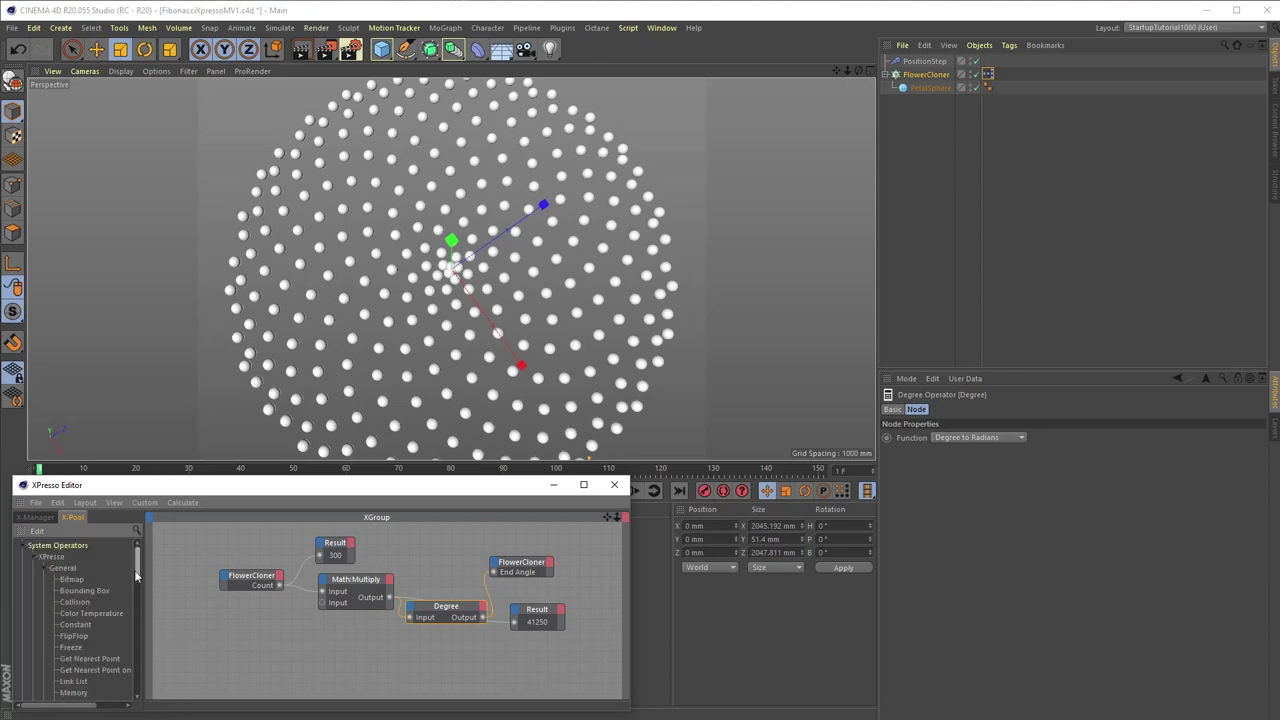
{"action": "left_click_drag", "start_coordinate": [134, 570], "coordinate": [135, 573]}
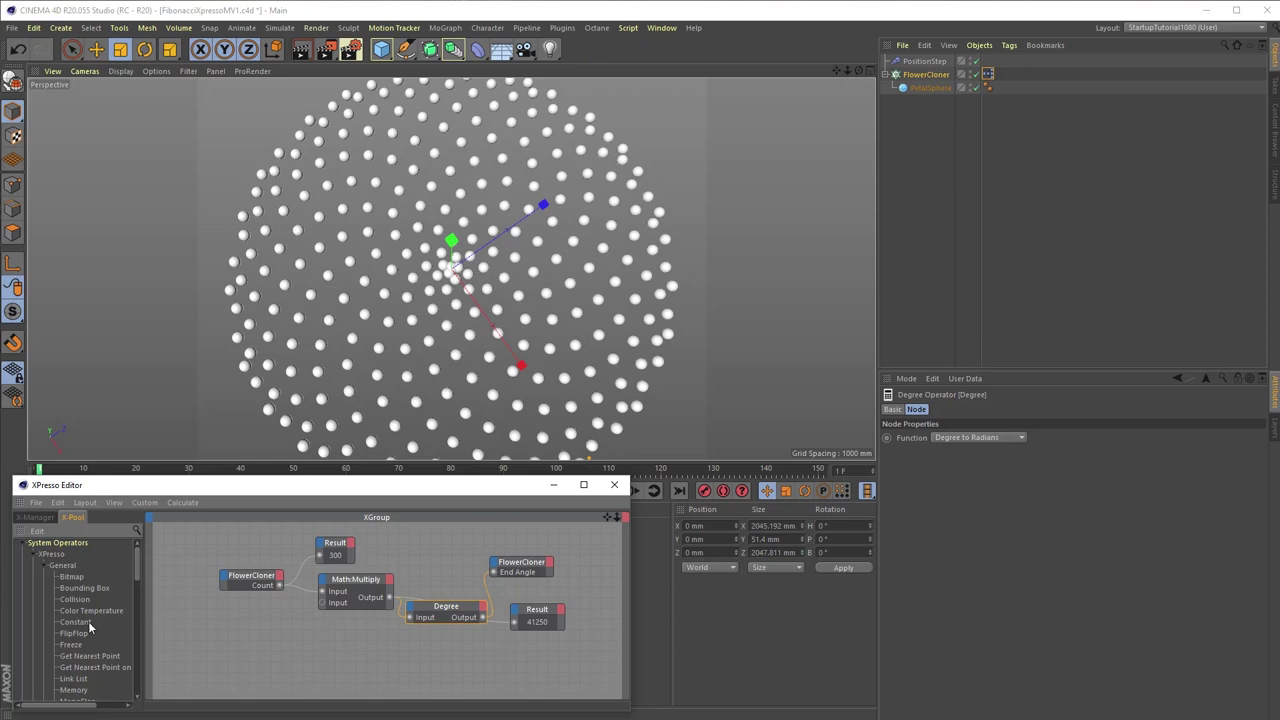
{"action": "left_click_drag", "start_coordinate": [88, 621], "coordinate": [256, 640]}
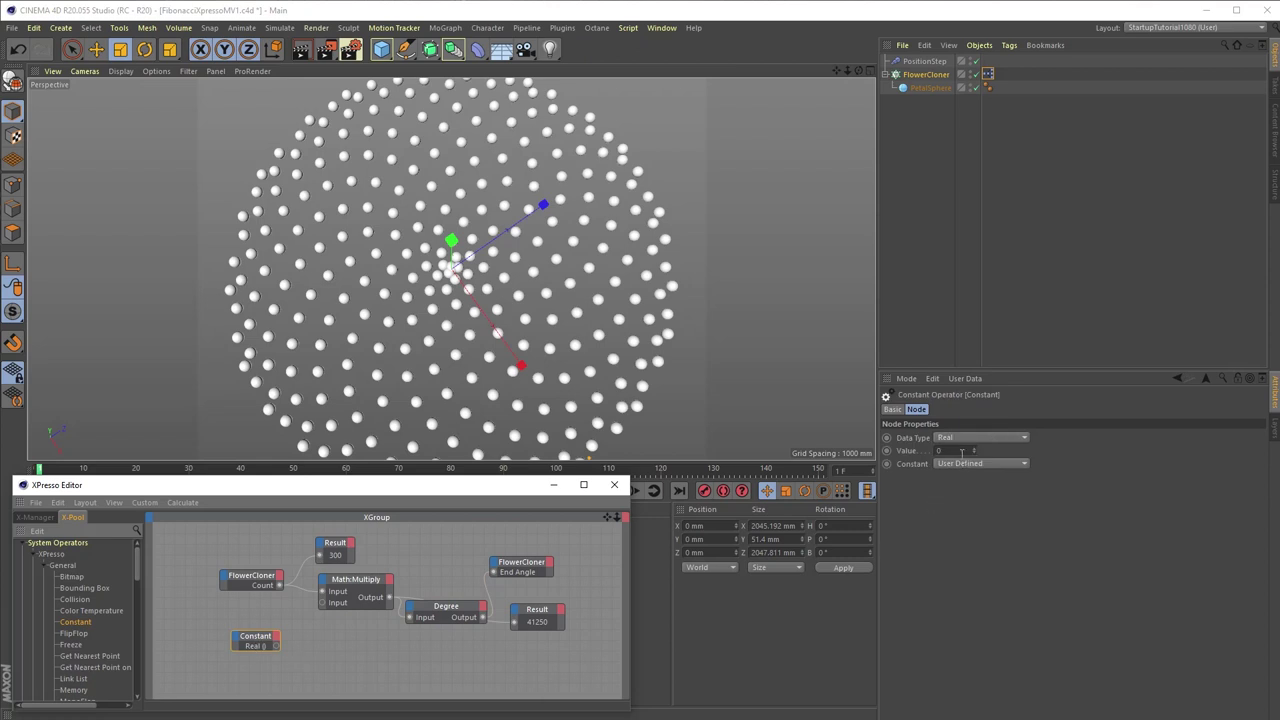
{"action": "double_click", "coordinate": [958, 451]}
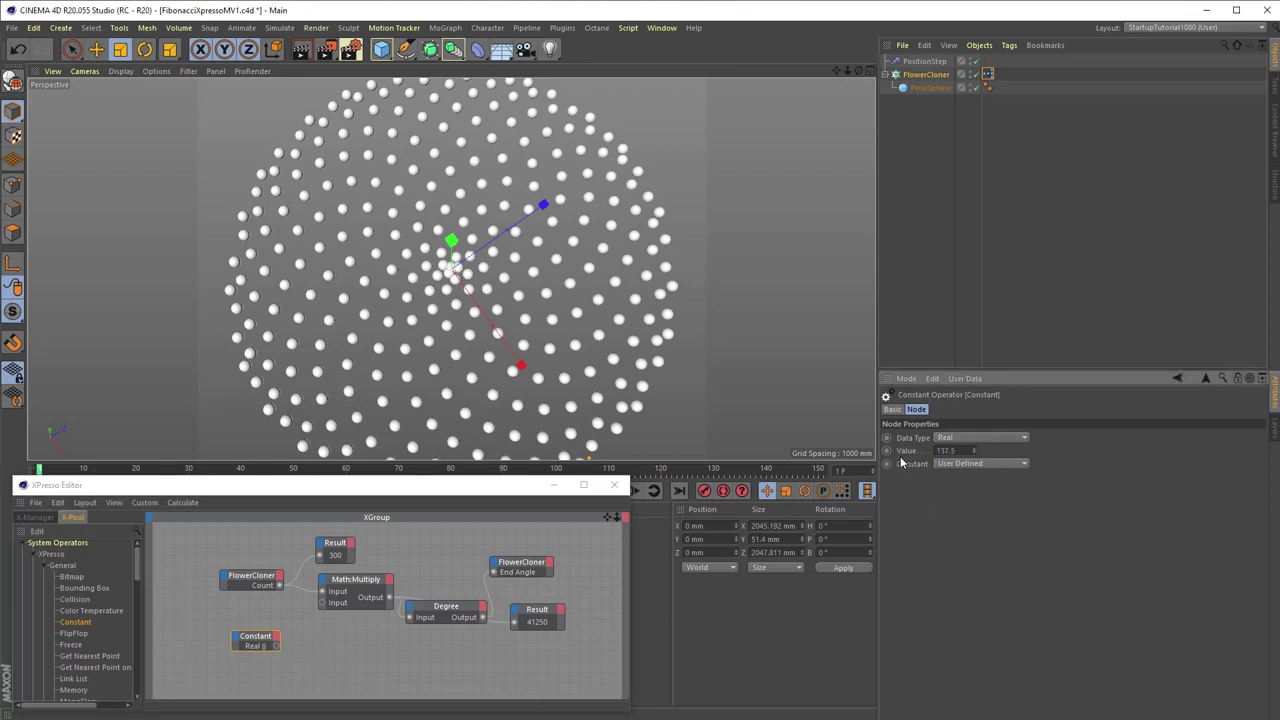
{"action": "type", "text": "137.5"}
{"action": "key", "text": "Return"}
Duplicate the Degree and second Result nodes, and wire the Constant through the new Degree node into the new Result node
{"action": "left_click_drag", "start_coordinate": [457, 604], "coordinate": [414, 652], "text": "ctrl"}
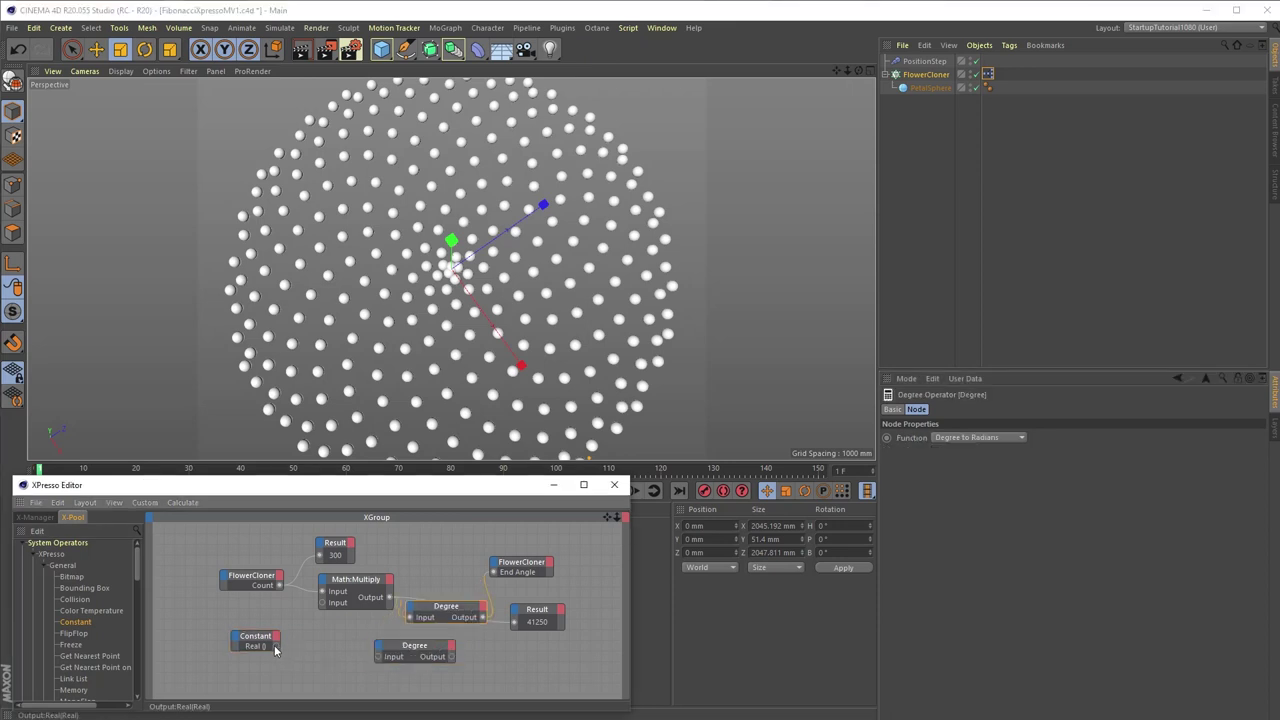
{"action": "left_click_drag", "start_coordinate": [277, 646], "coordinate": [380, 657]}
{"action": "left_click_drag", "start_coordinate": [546, 620], "coordinate": [545, 665], "text": "ctrl"}
{"action": "left_click_drag", "start_coordinate": [452, 657], "coordinate": [516, 668]}
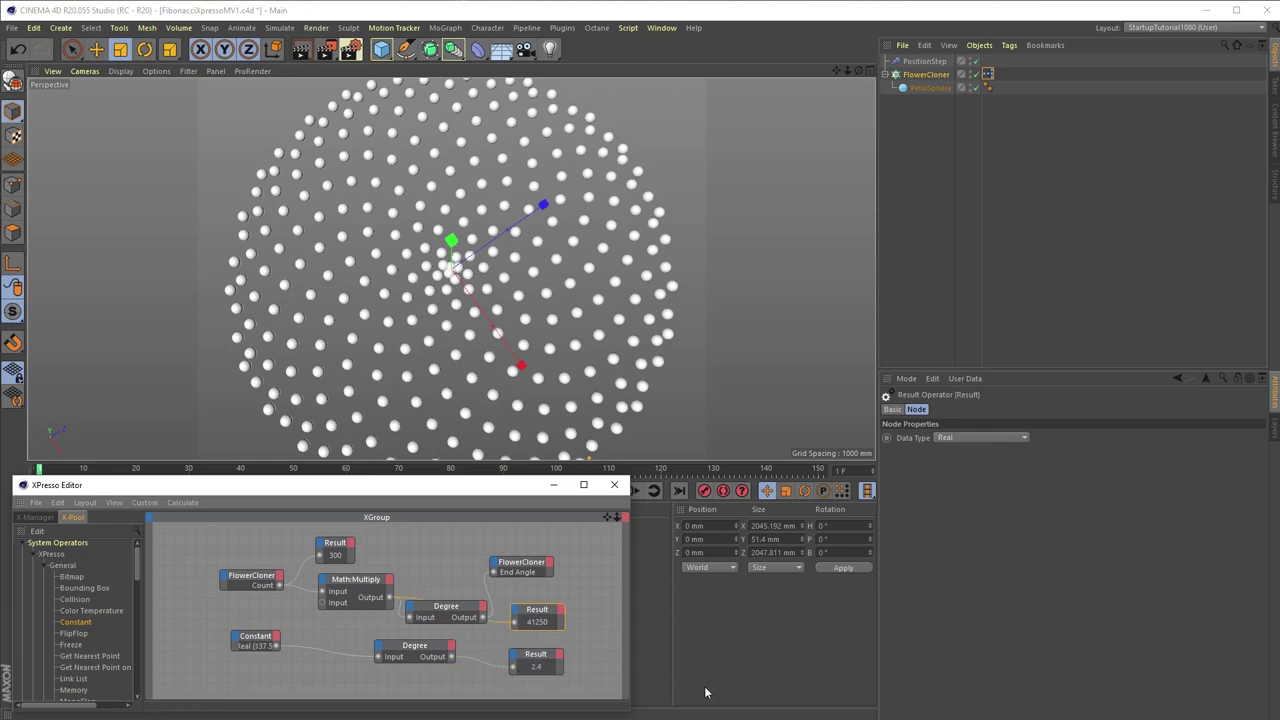
{"action": "left_click", "coordinate": [550, 671]}
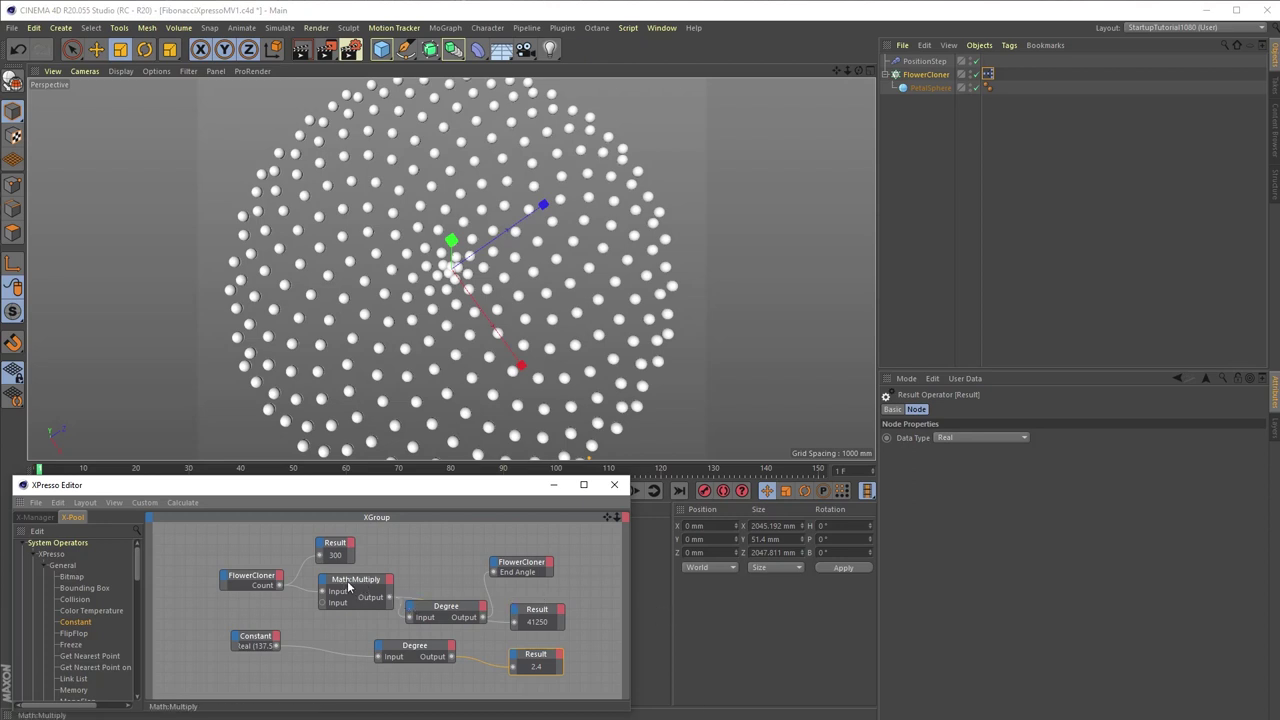
Set the Math:Multiply node's second input to 2.4
{"action": "left_click", "coordinate": [349, 587]}
{"action": "left_click", "coordinate": [940, 478]}
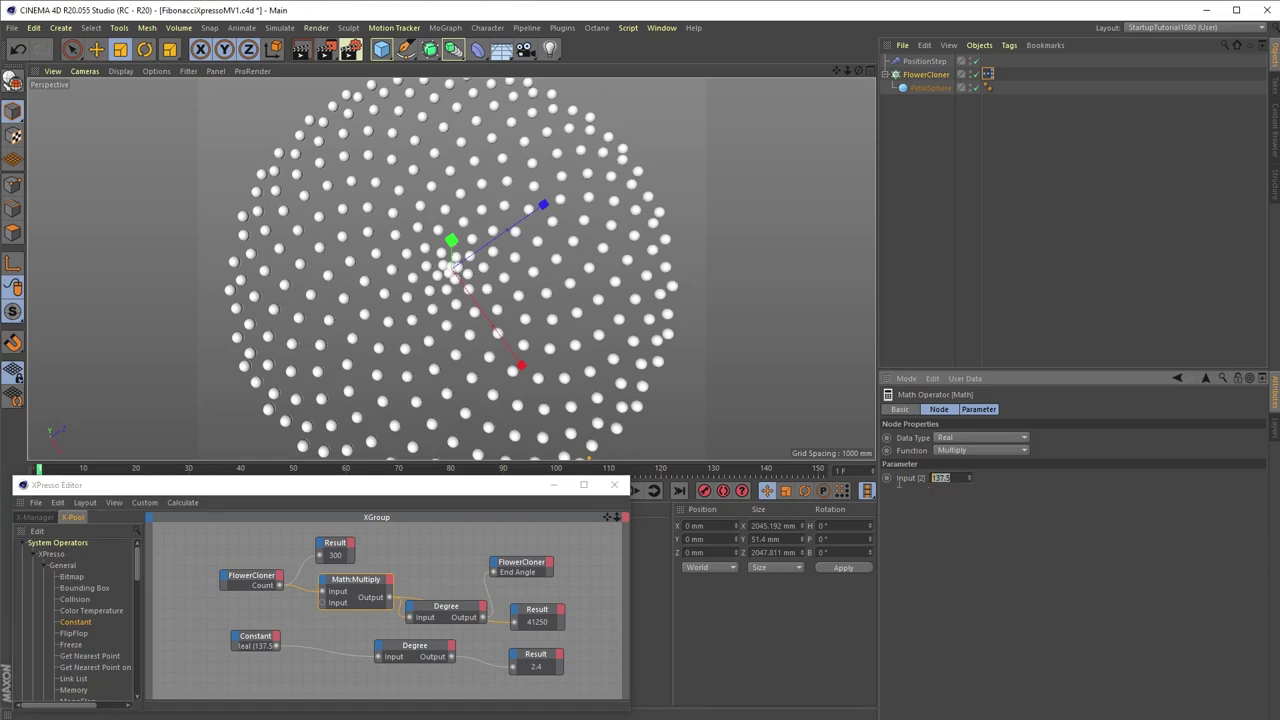
{"action": "type", "text": "2.4"}
{"action": "key", "text": "Return"}
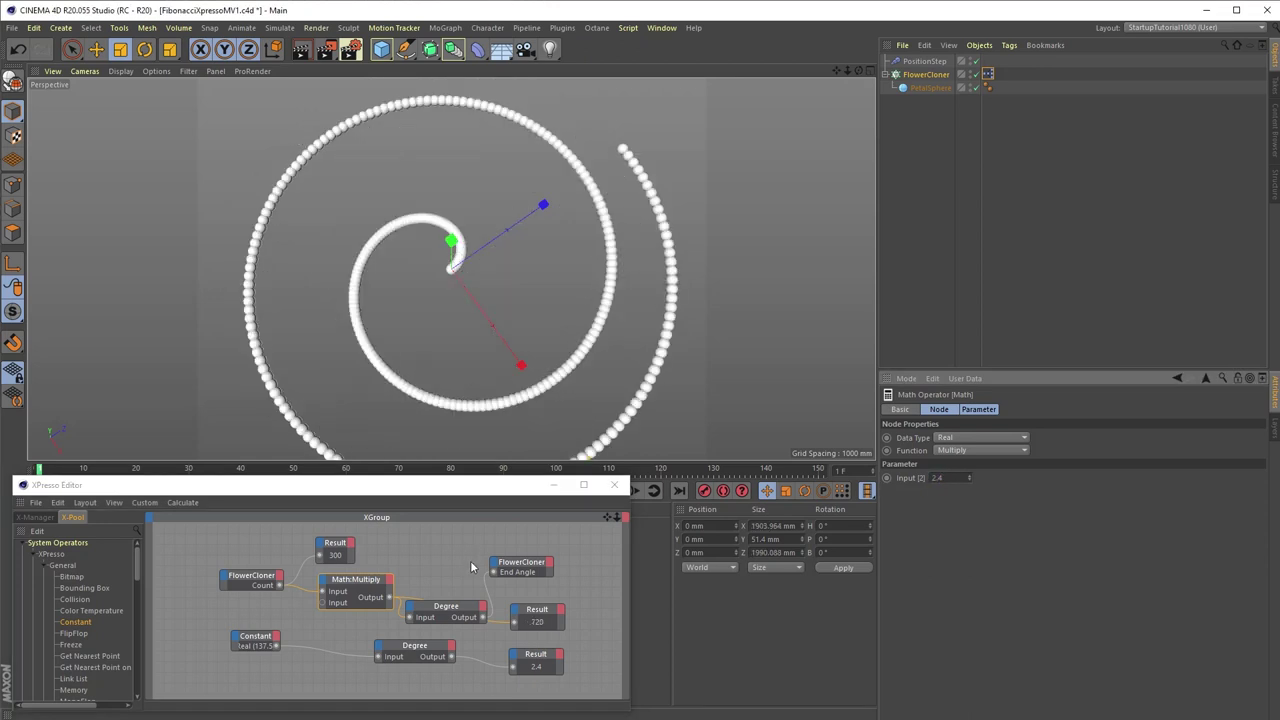
Wire the Multiply output directly to FlowerCloner's End Angle, delete the upper Degree node, and enlarge the End Angle node
{"action": "left_click_drag", "start_coordinate": [391, 598], "coordinate": [494, 573]}
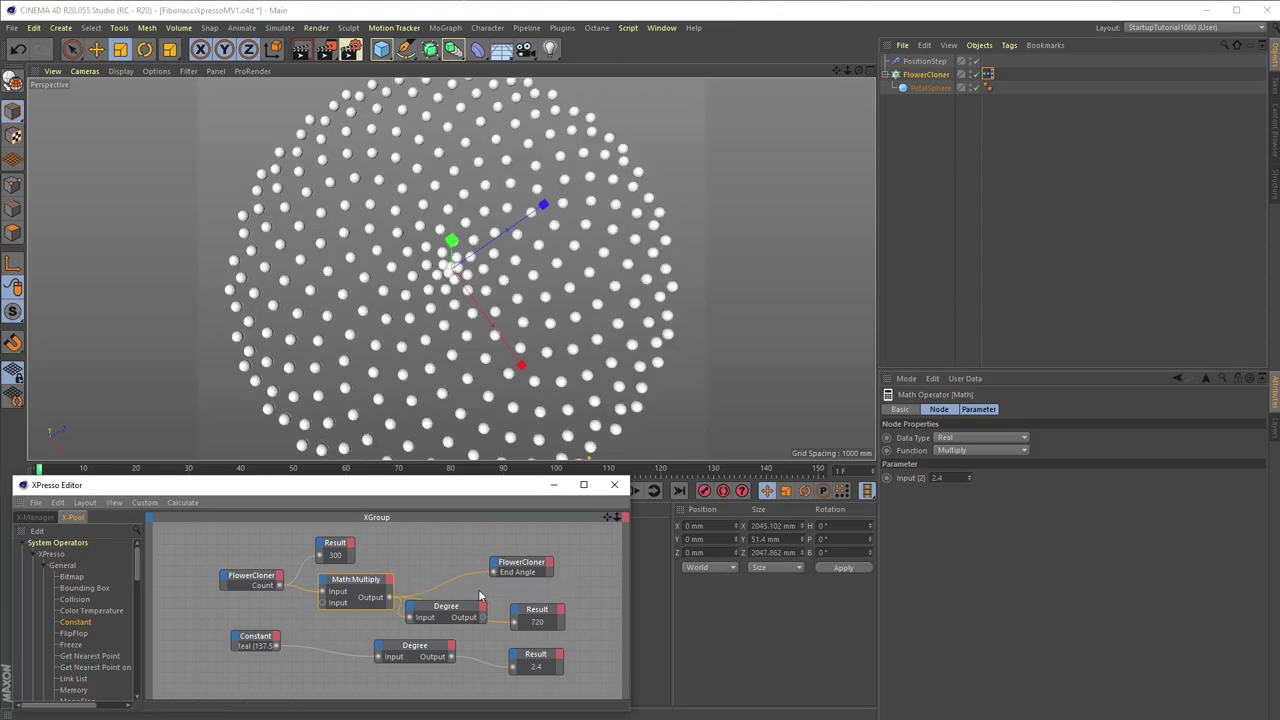
{"action": "left_click", "coordinate": [472, 606]}
{"action": "key", "text": "Delete"}
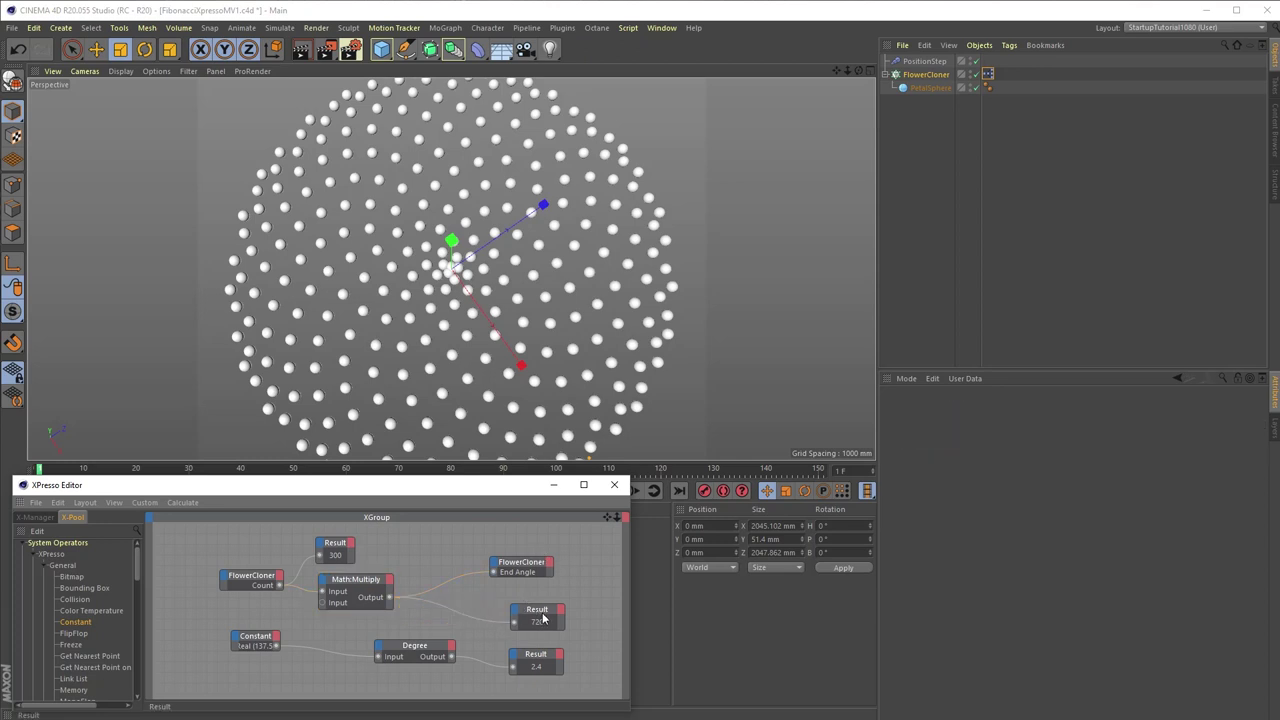
{"action": "left_click_drag", "start_coordinate": [532, 566], "coordinate": [555, 587]}
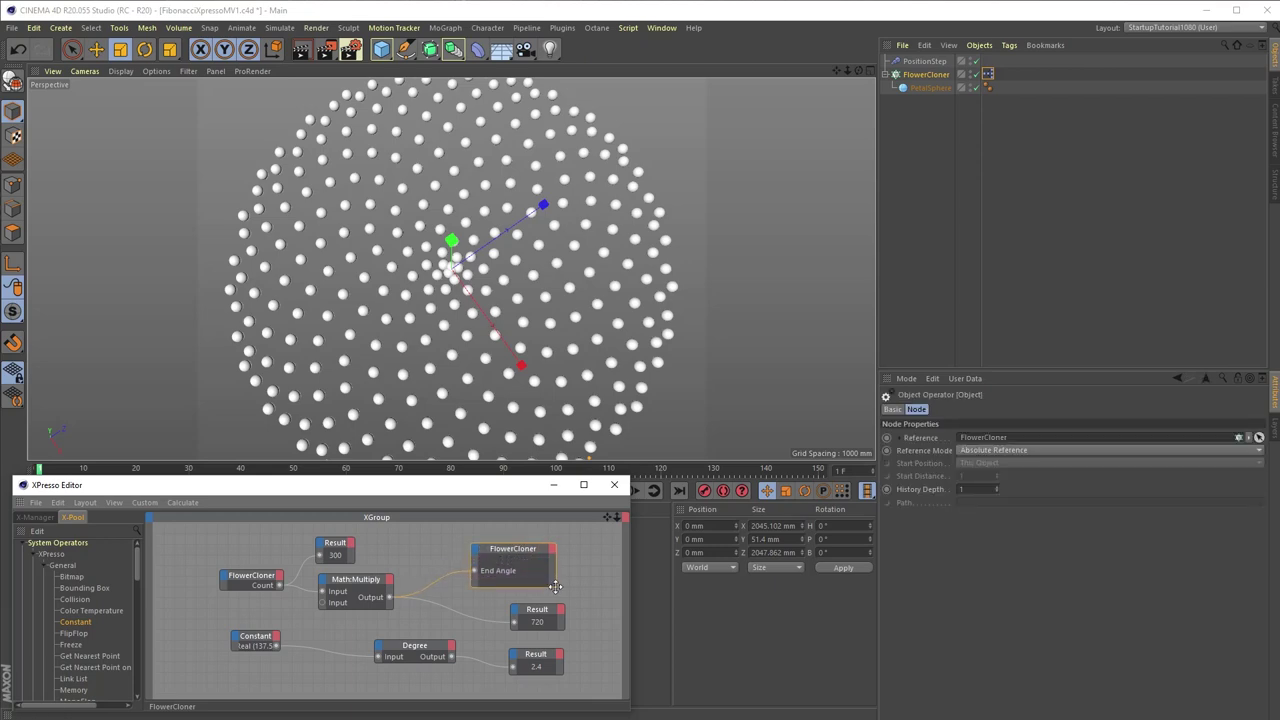
Check FlowerCloner's end angle in its object properties and inspect the complete flower pattern
{"action": "left_click", "coordinate": [927, 74]}
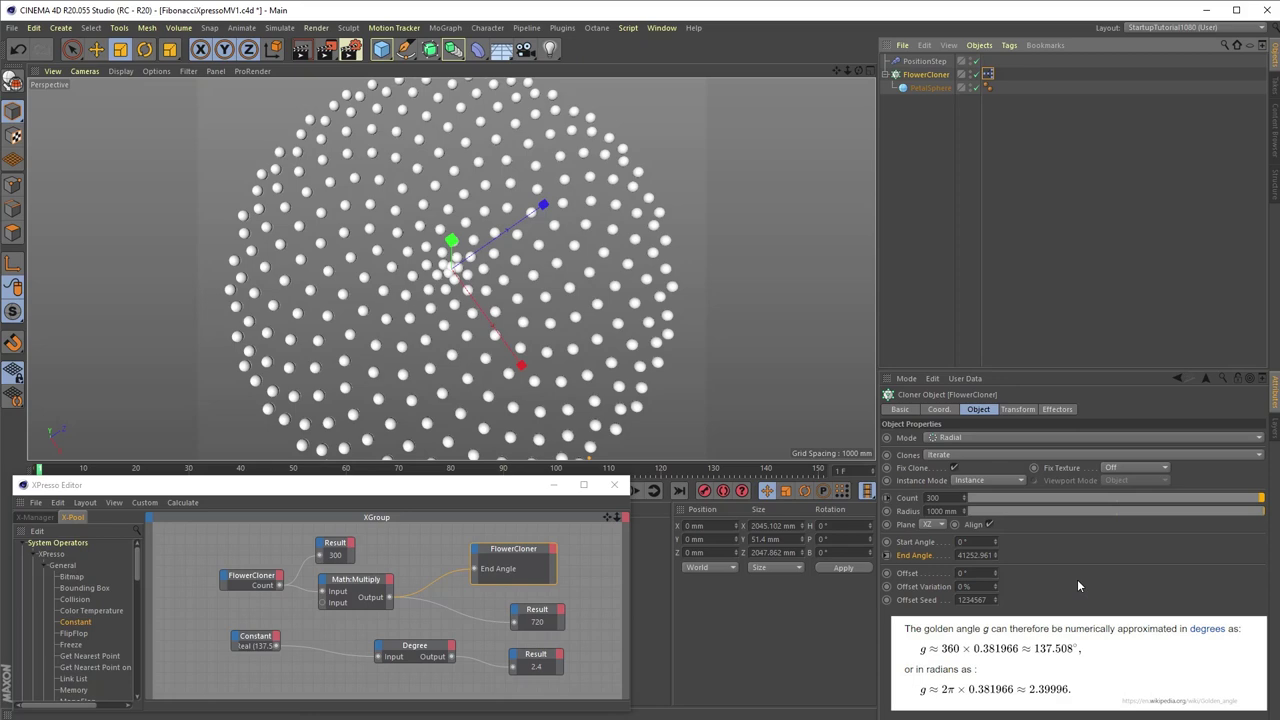
{"action": "mouse_move", "coordinate": [856, 70]}
{"action": "left_mouse_down"}
{"action": "mouse_move", "coordinate": [866, 80]}
{"action": "mouse_move", "coordinate": [856, 75]}
{"action": "left_mouse_up"}
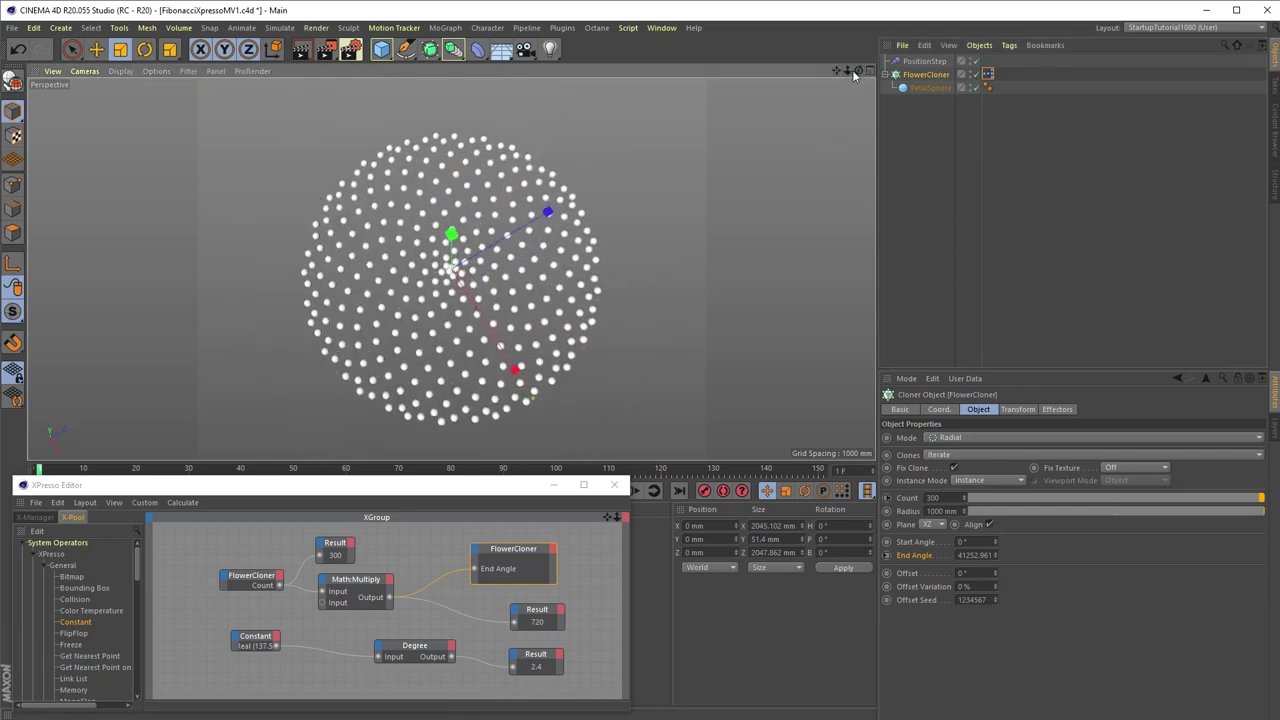
{"action": "mouse_move", "coordinate": [849, 72]}
{"action": "left_mouse_down"}
{"action": "mouse_move", "coordinate": [868, 72]}
{"action": "mouse_move", "coordinate": [840, 66]}
{"action": "mouse_move", "coordinate": [853, 48]}
{"action": "left_mouse_up"}
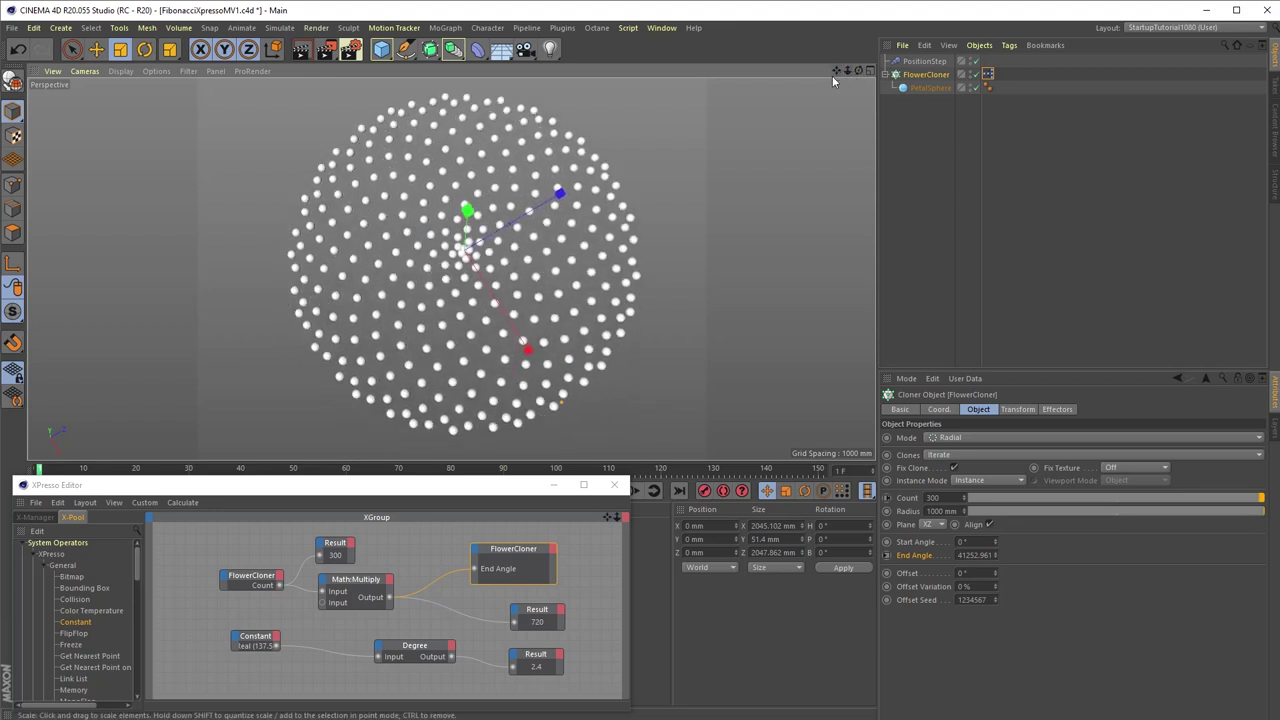
Delete the Constant node, the remaining Degree node and all three Result nodes from the graph
{"action": "left_click_drag", "start_coordinate": [206, 630], "coordinate": [570, 695]}
{"action": "key", "text": "Delete"}
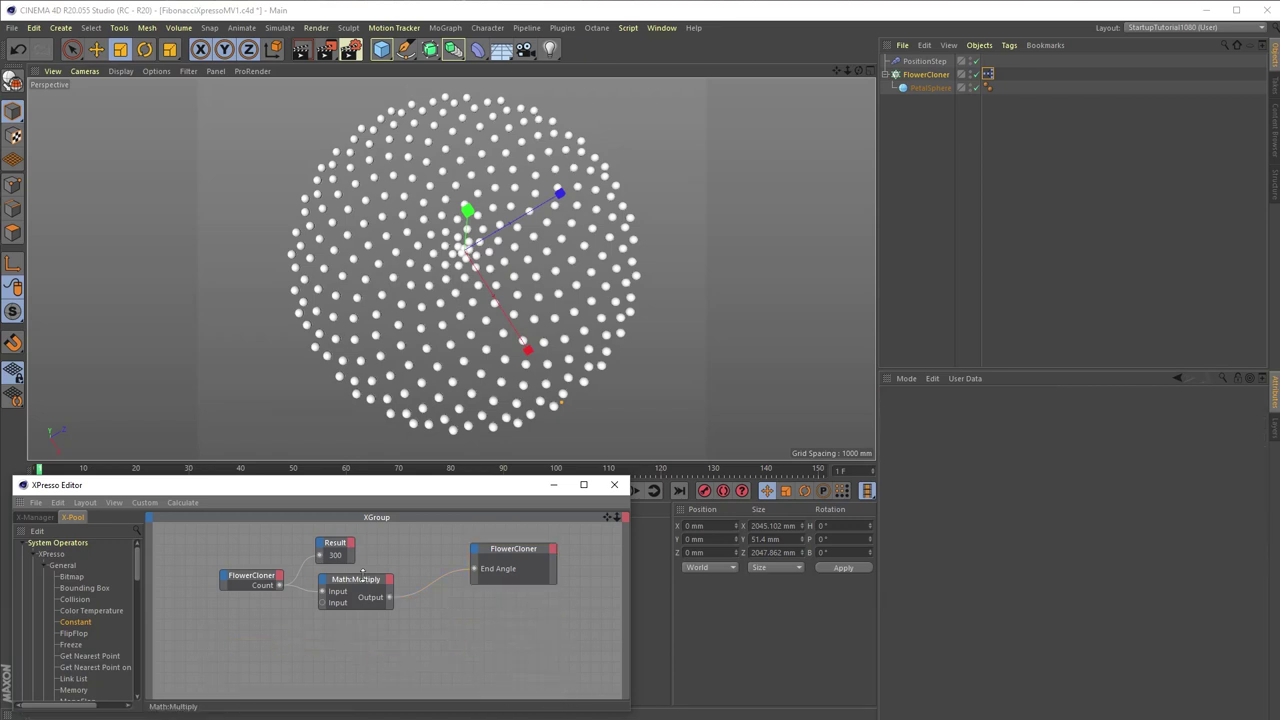
{"action": "left_click", "coordinate": [335, 548]}
{"action": "key", "text": "Delete"}
Raise FlowerCloner's count to 852 and set its radius to 0 mm
{"action": "left_click", "coordinate": [926, 74]}
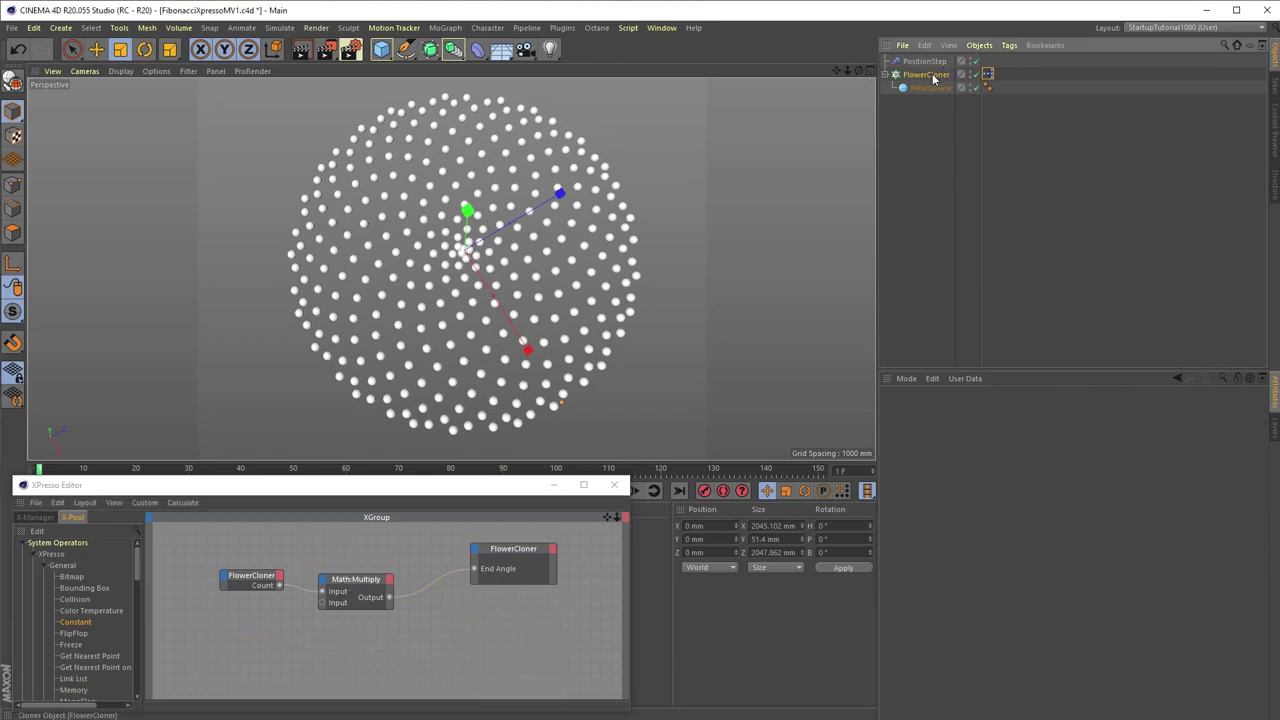
{"action": "left_click_drag", "start_coordinate": [966, 496], "coordinate": [1065, 496]}
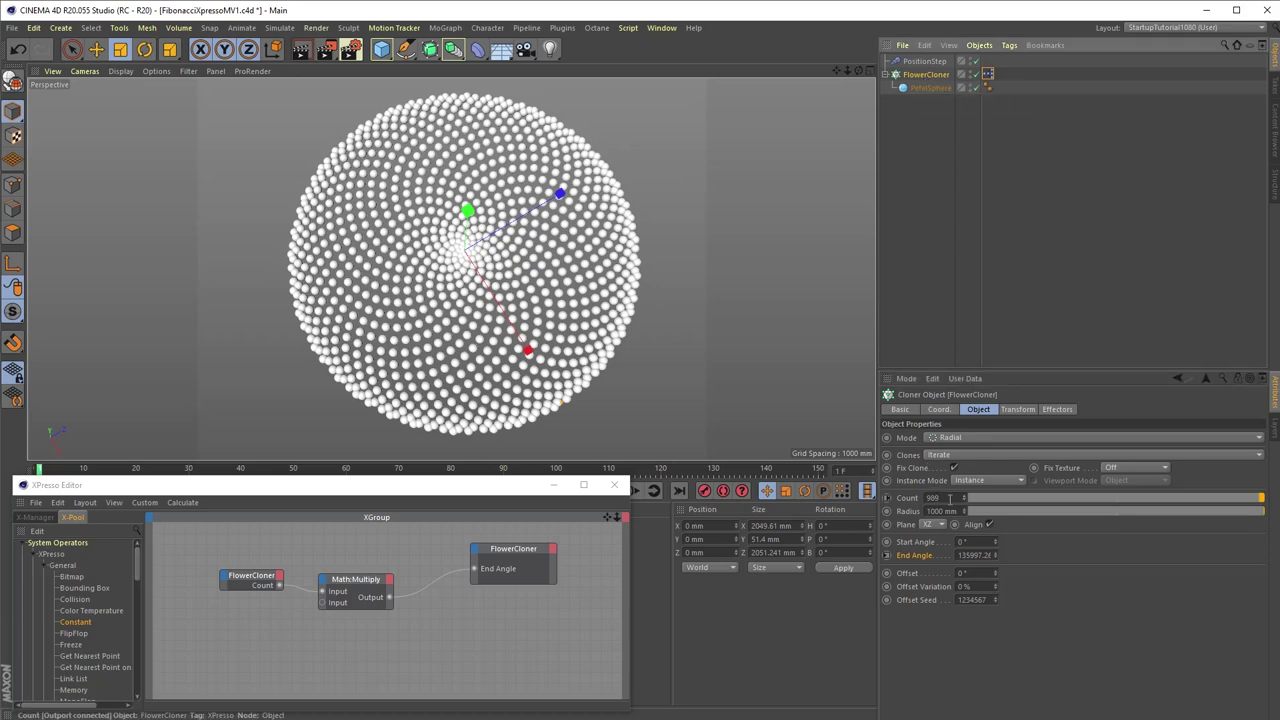
{"action": "left_click_drag", "start_coordinate": [964, 500], "coordinate": [811, 500]}
{"action": "type", "text": "0"}
{"action": "key", "text": "Return"}
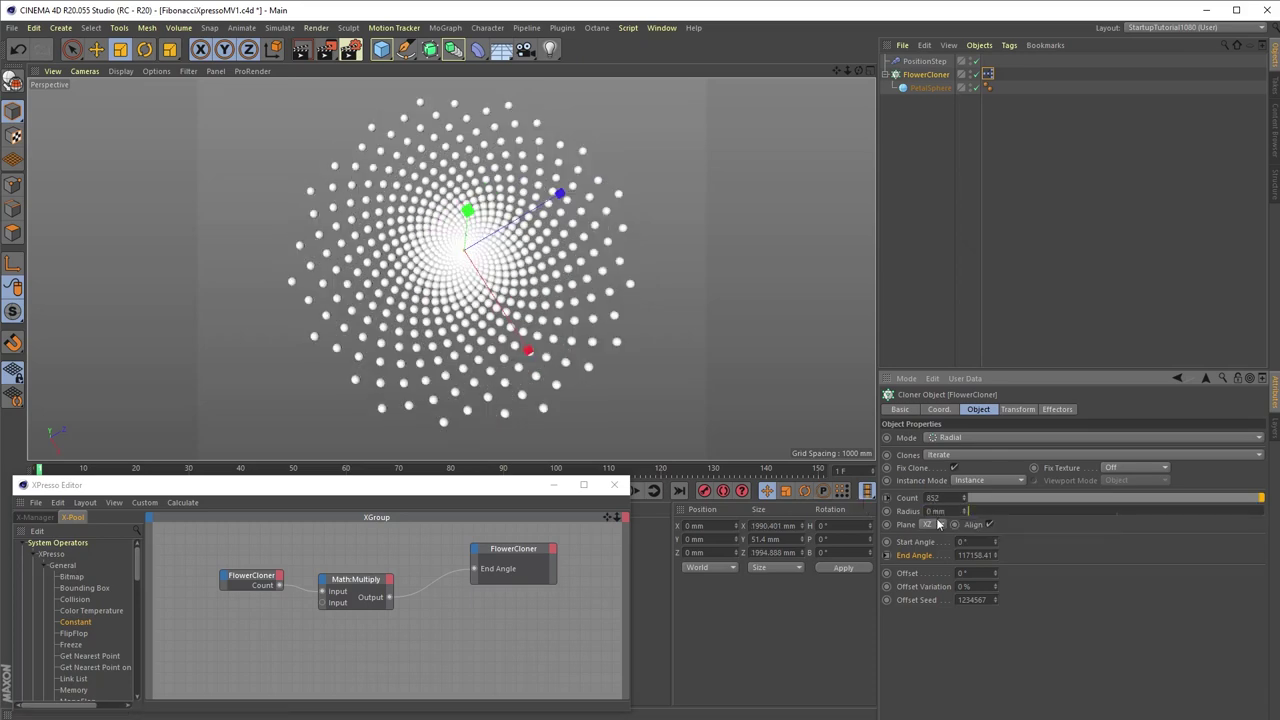
Set the PositionStep effector's P.Z to 1000 mm
{"action": "left_click", "coordinate": [926, 61]}
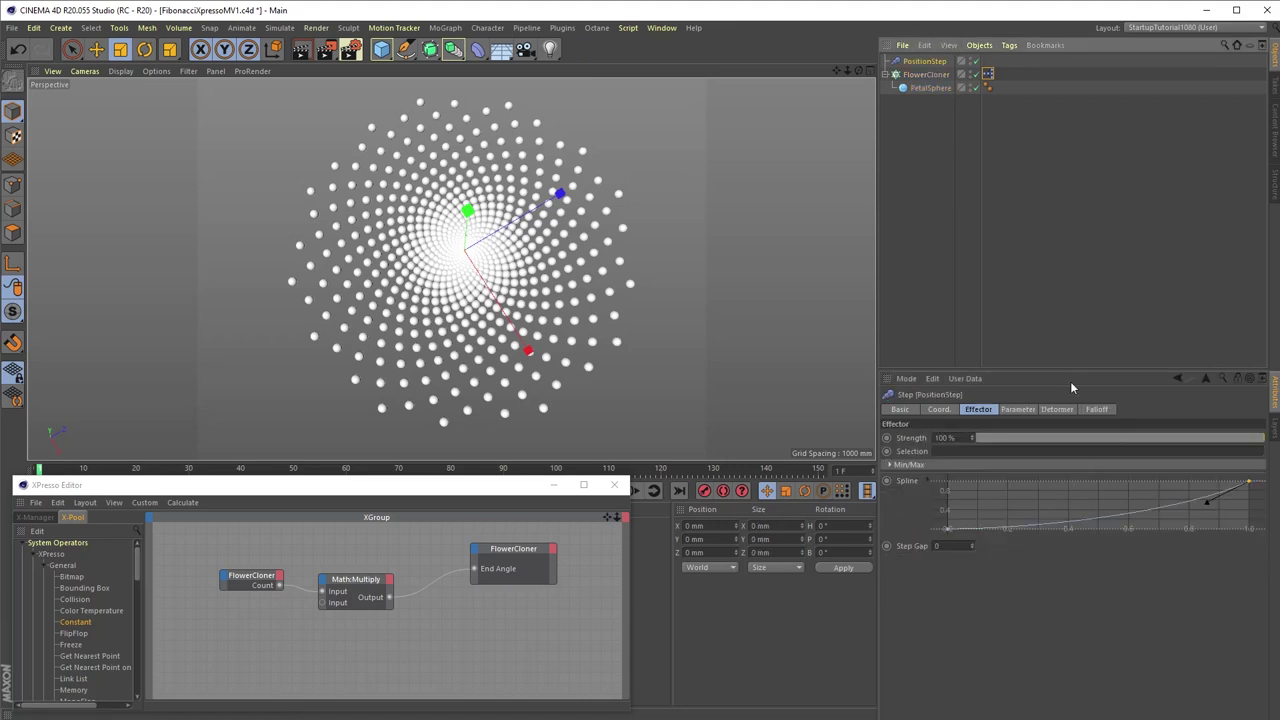
{"action": "left_click", "coordinate": [1017, 409]}
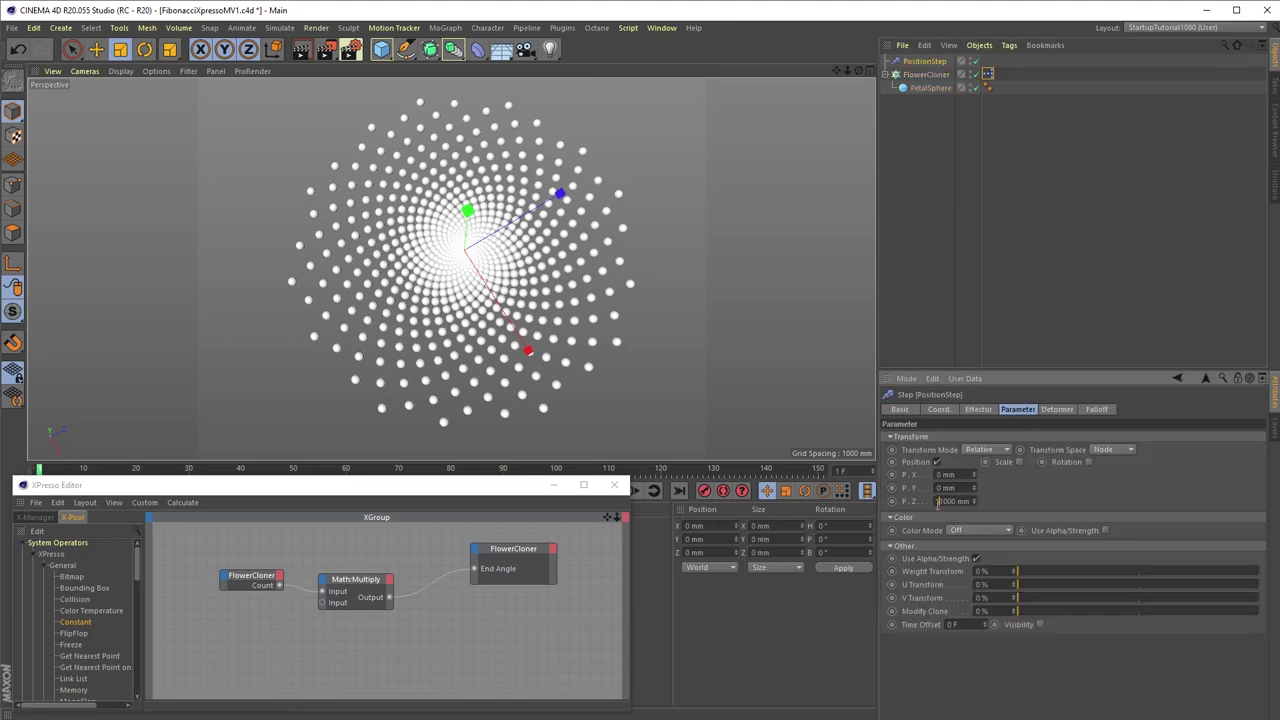
{"action": "key", "text": "Return"}
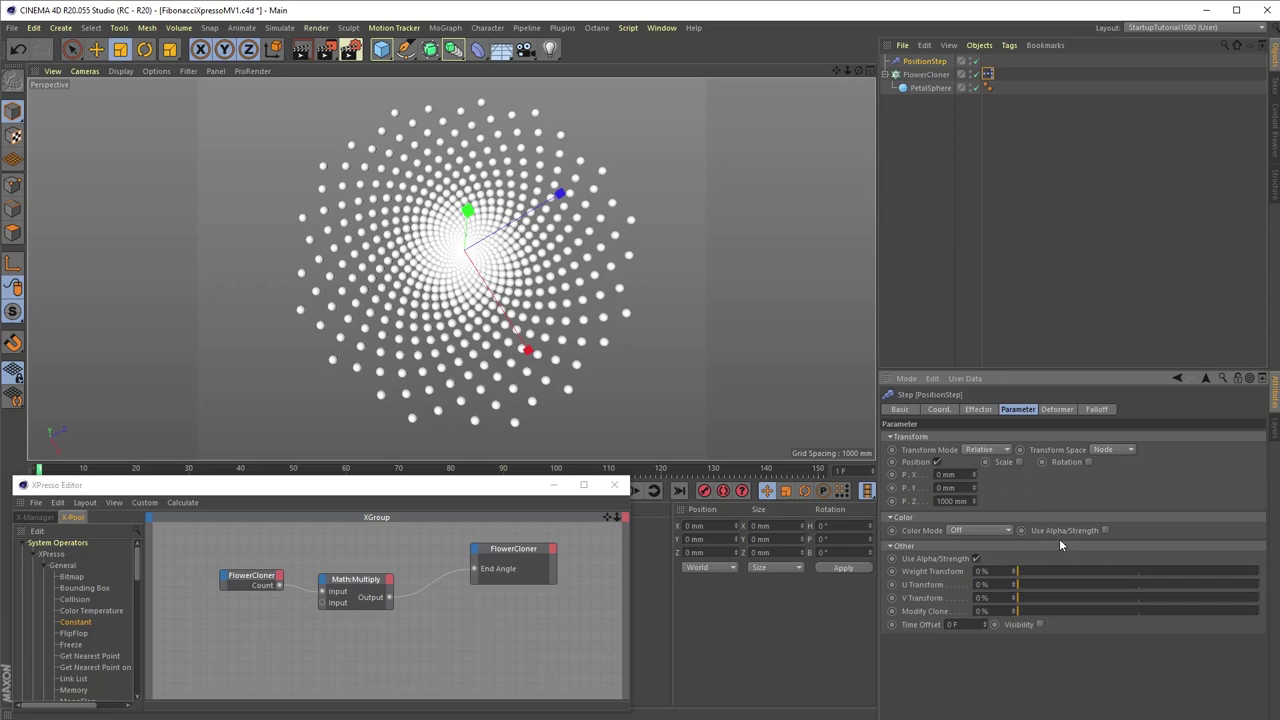
Reshape PositionStep's spline to rise faster at the start and flatten at the end by adjusting both end tangents
{"action": "left_click", "coordinate": [977, 411]}
{"action": "left_click_drag", "start_coordinate": [1207, 500], "coordinate": [1175, 485]}
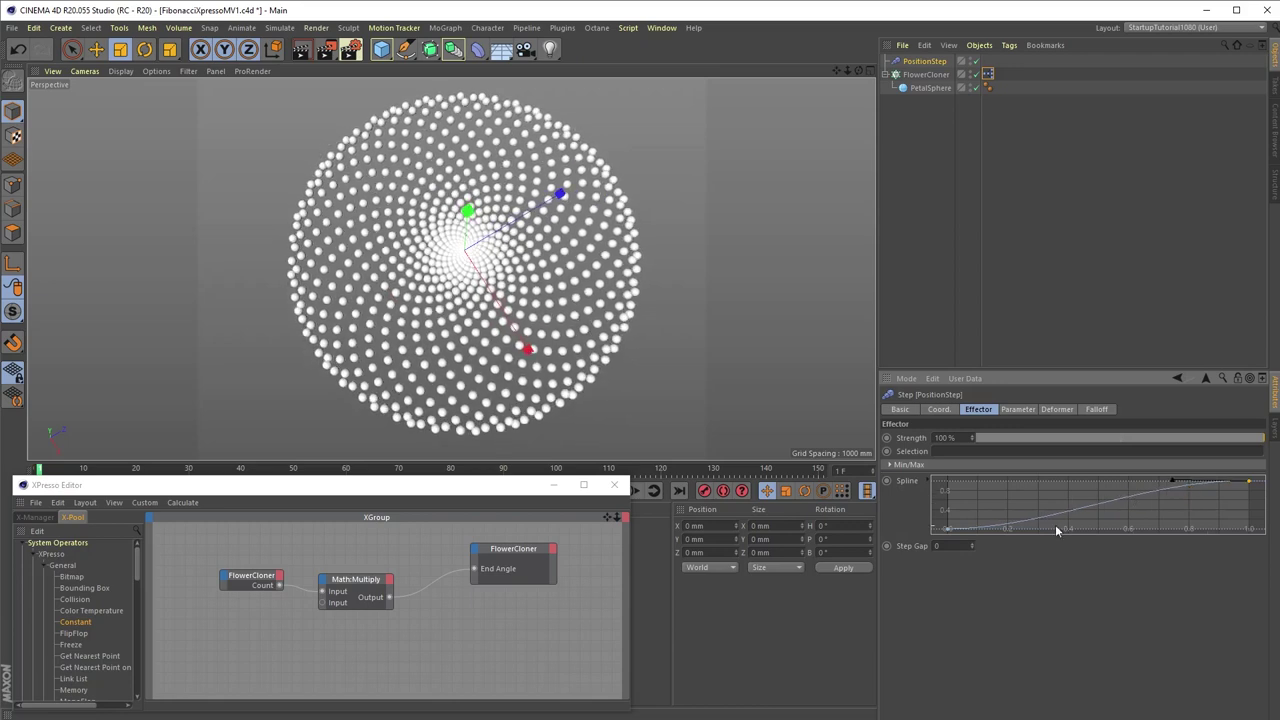
{"action": "left_click", "coordinate": [948, 529]}
{"action": "left_click_drag", "start_coordinate": [1024, 529], "coordinate": [1013, 513]}
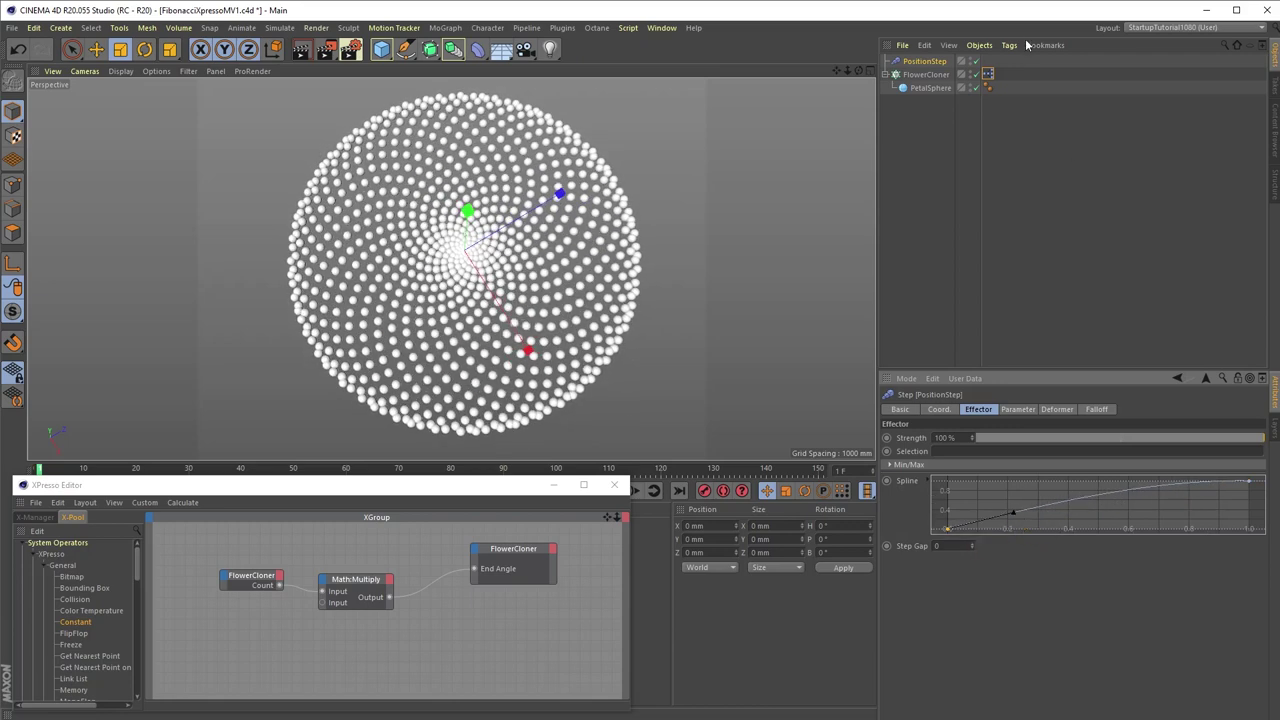
Vary FlowerCloner's count down to about 300 and back up to 917
{"action": "left_click", "coordinate": [922, 77]}
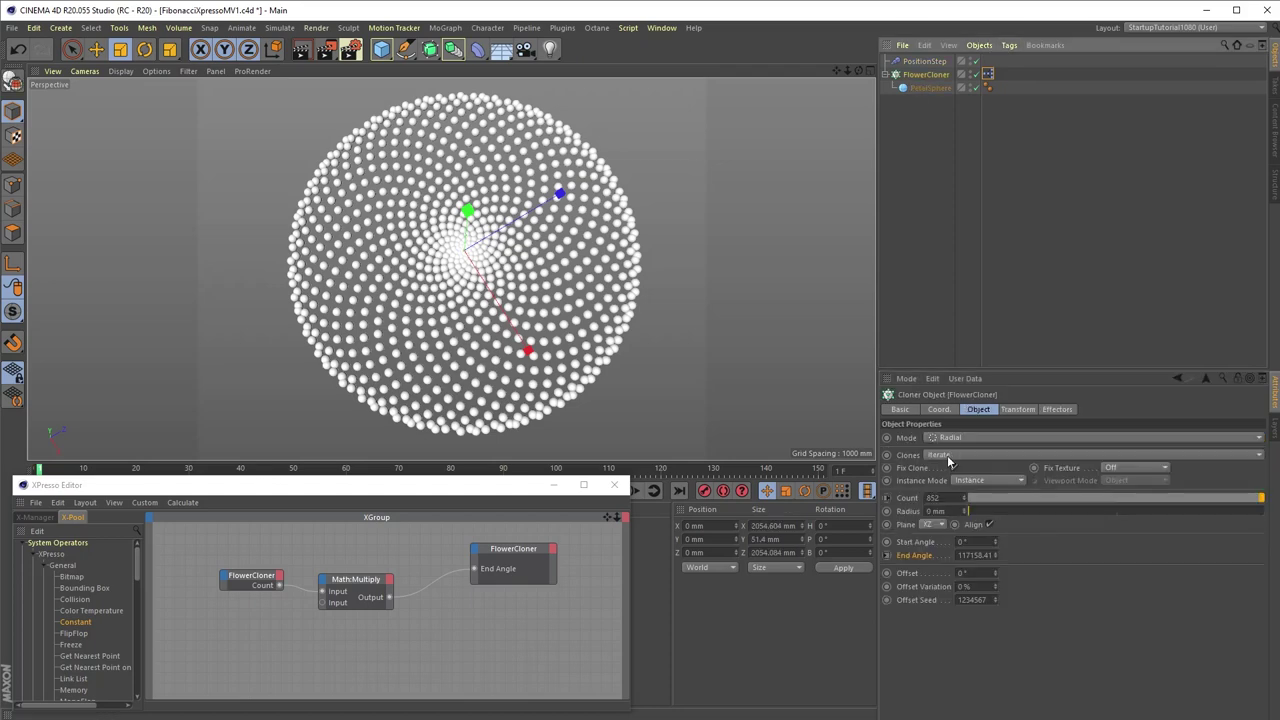
{"action": "left_click_drag", "start_coordinate": [963, 498], "coordinate": [963, 676]}
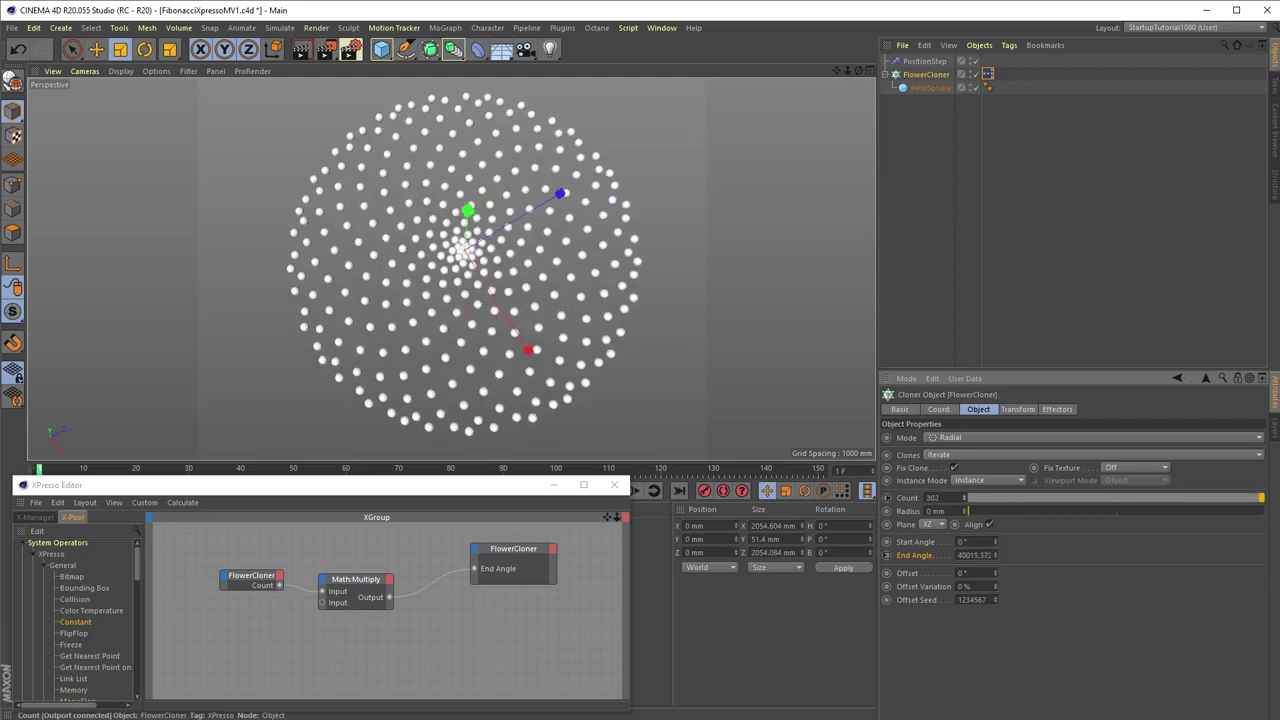
{"action": "left_click_drag", "start_coordinate": [965, 563], "coordinate": [965, 512]}
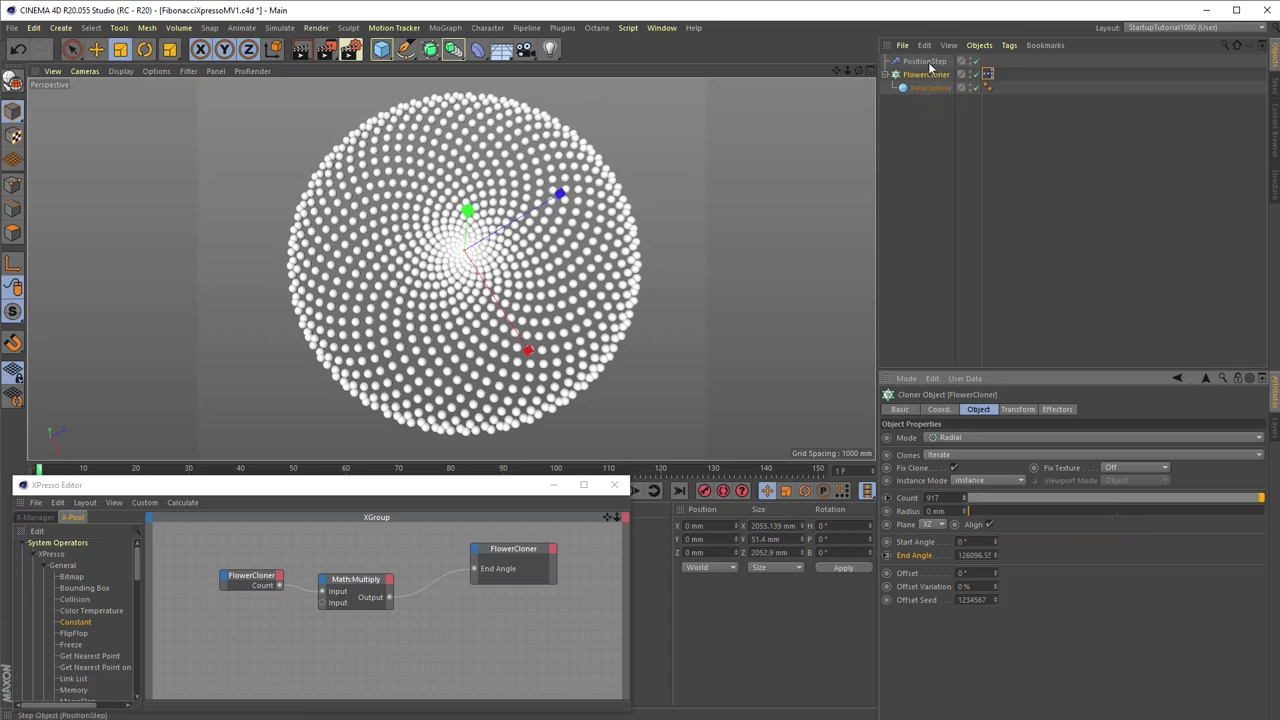
Add a PositionStep node below the End Angle node, give it a P.Z input port, and enlarge it
{"action": "left_click_drag", "start_coordinate": [928, 62], "coordinate": [488, 647]}
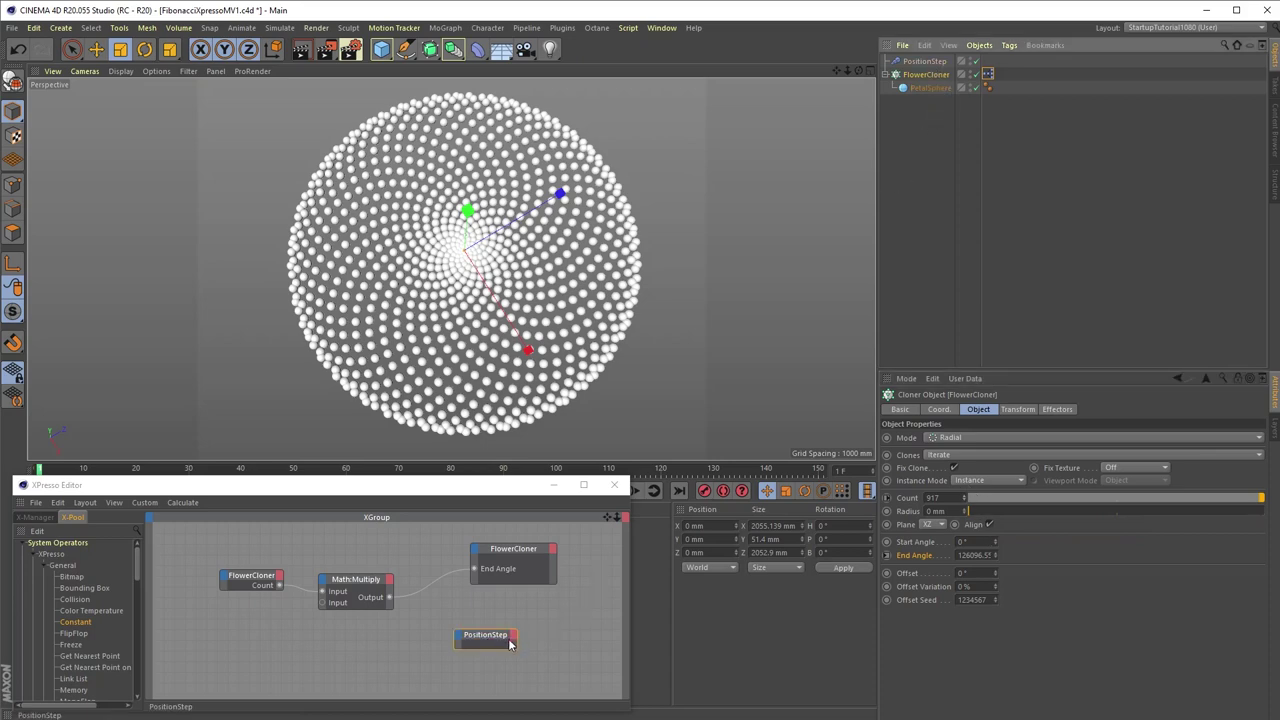
{"action": "left_click", "coordinate": [459, 638]}
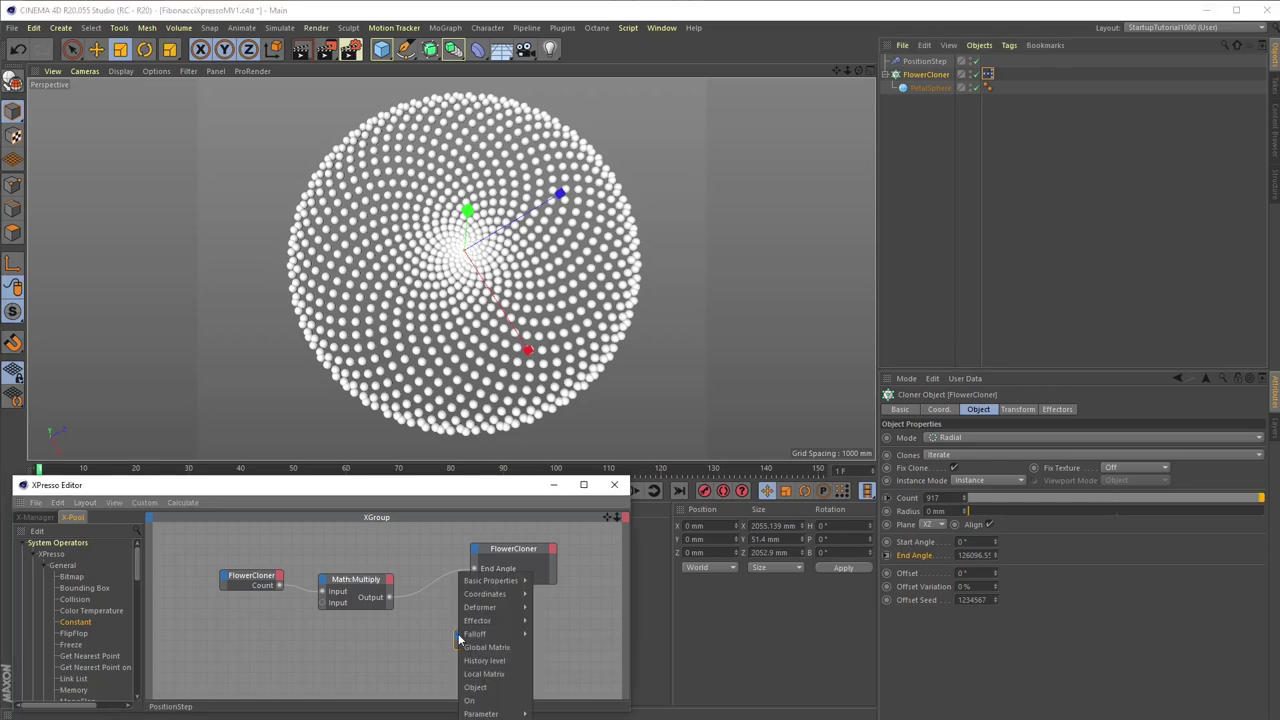
{"action": "mouse_move", "coordinate": [481, 713]}
{"action": "mouse_move", "coordinate": [551, 713]}
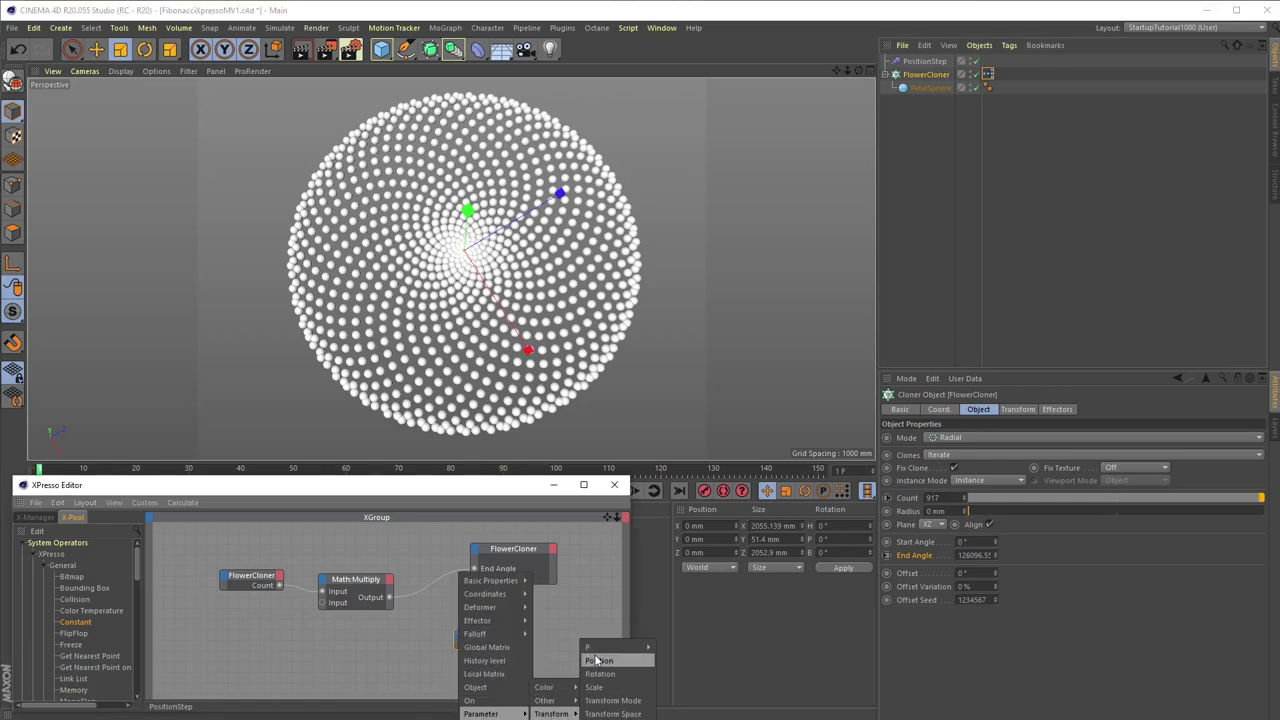
{"action": "mouse_move", "coordinate": [600, 647]}
{"action": "left_click", "coordinate": [665, 688]}
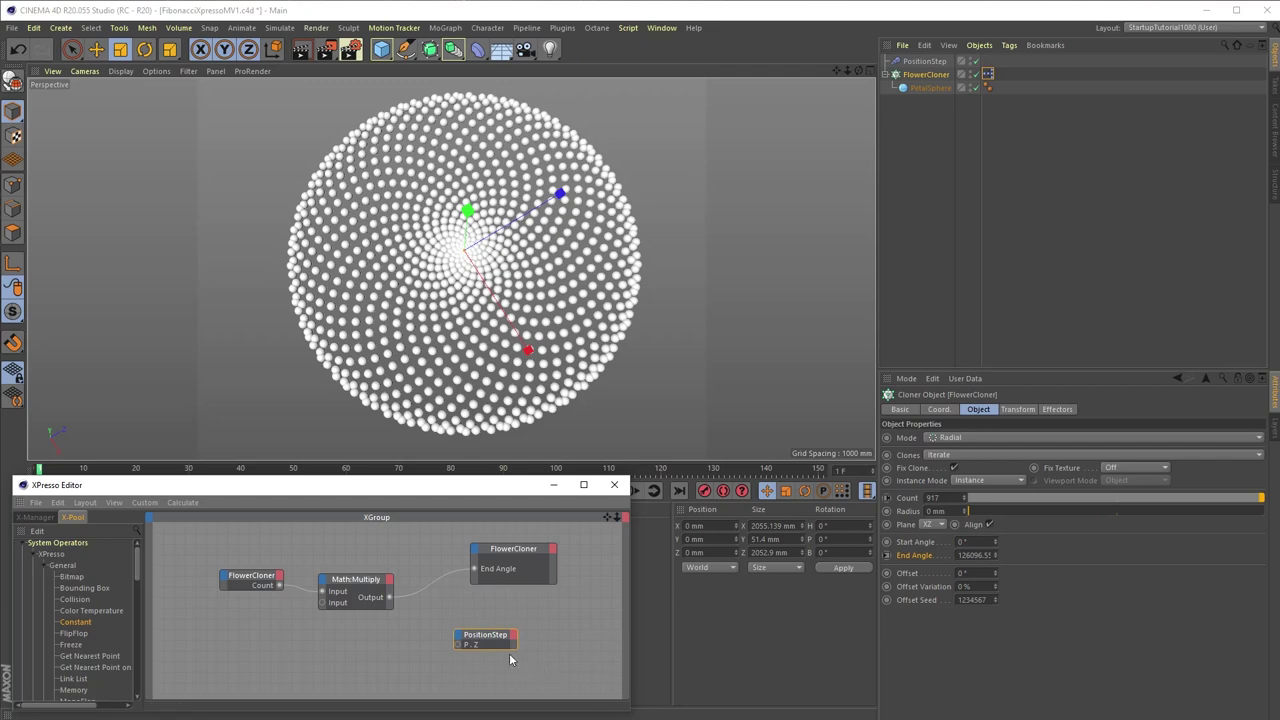
{"action": "left_click_drag", "start_coordinate": [514, 652], "coordinate": [518, 655]}
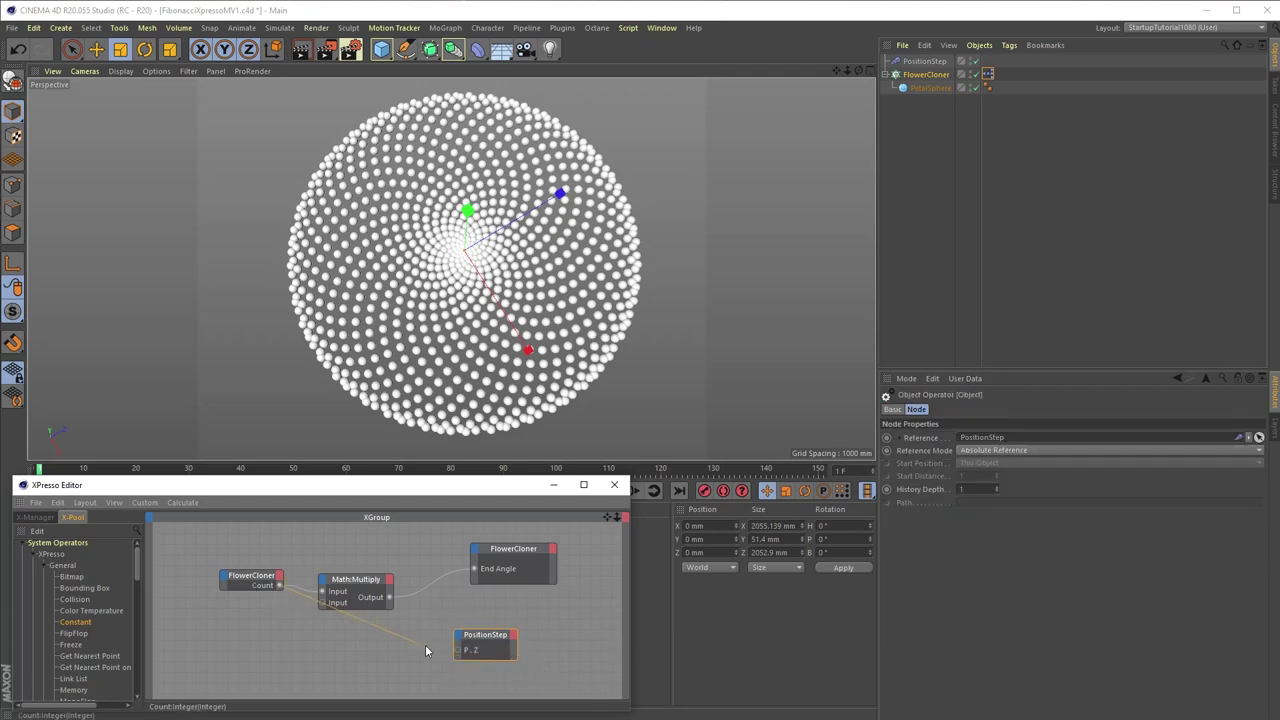
Wire FlowerCloner's Count to PositionStep's P.Z and rearrange the Multiply and PositionStep nodes
{"action": "left_click_drag", "start_coordinate": [425, 646], "coordinate": [505, 628]}
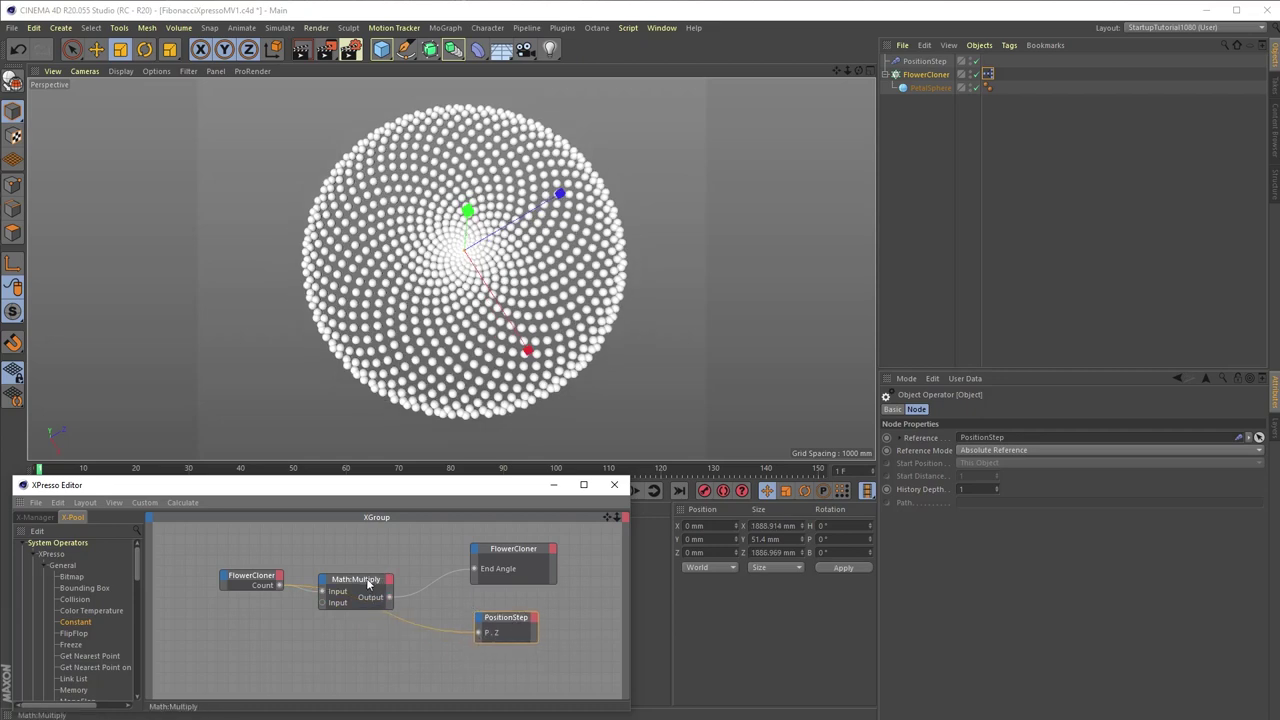
{"action": "left_click_drag", "start_coordinate": [368, 584], "coordinate": [392, 551]}
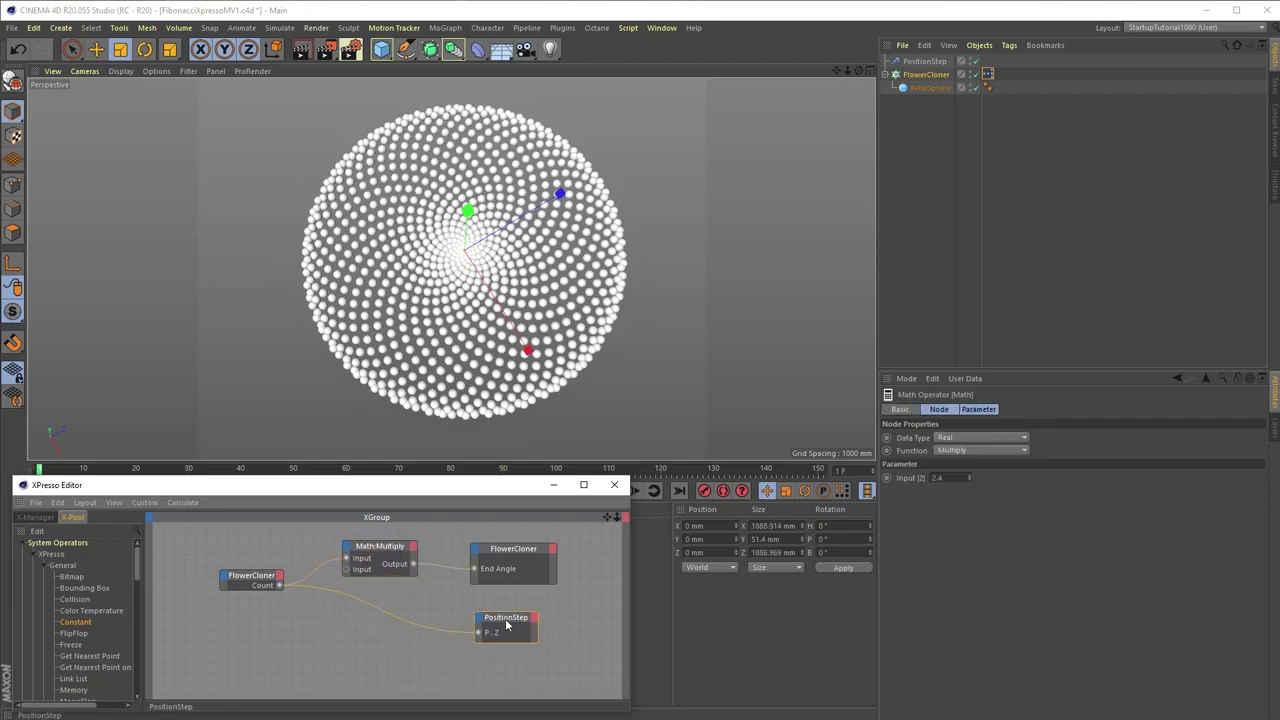
{"action": "left_click_drag", "start_coordinate": [506, 625], "coordinate": [484, 617]}
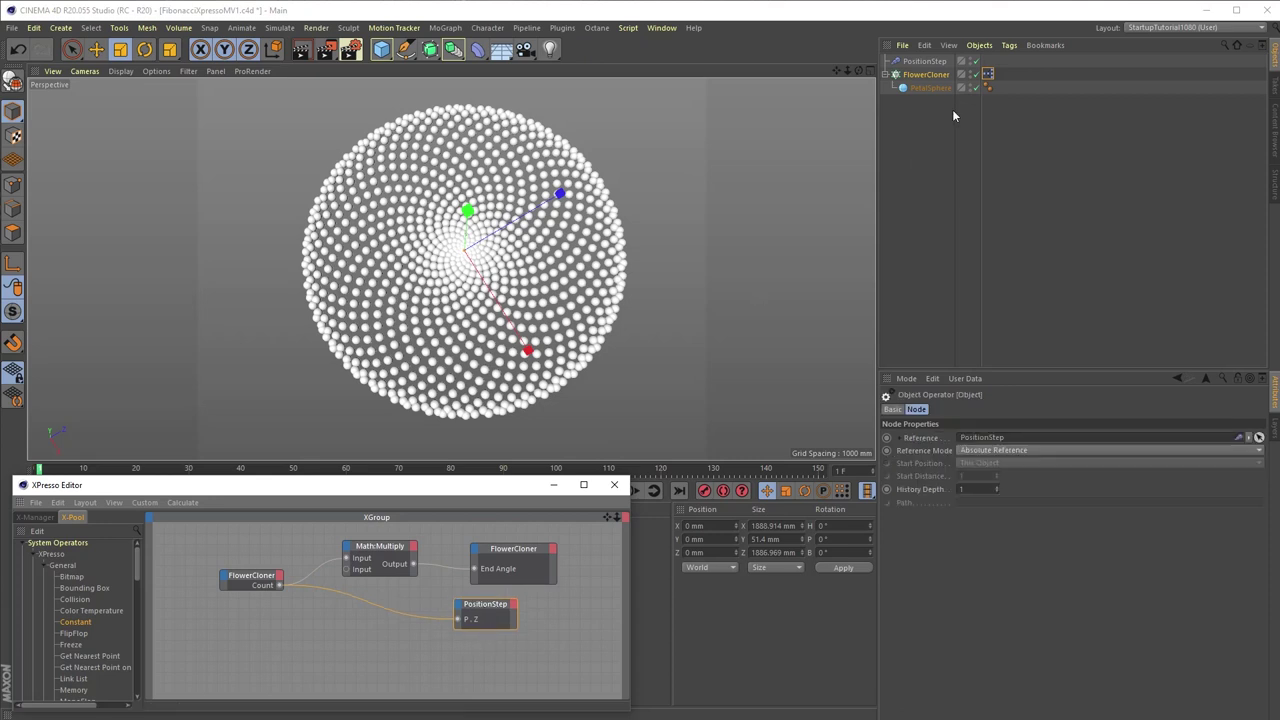
Adjust the tangents at both ends of PositionStep's spline to soften its curve
{"action": "left_click", "coordinate": [924, 61]}
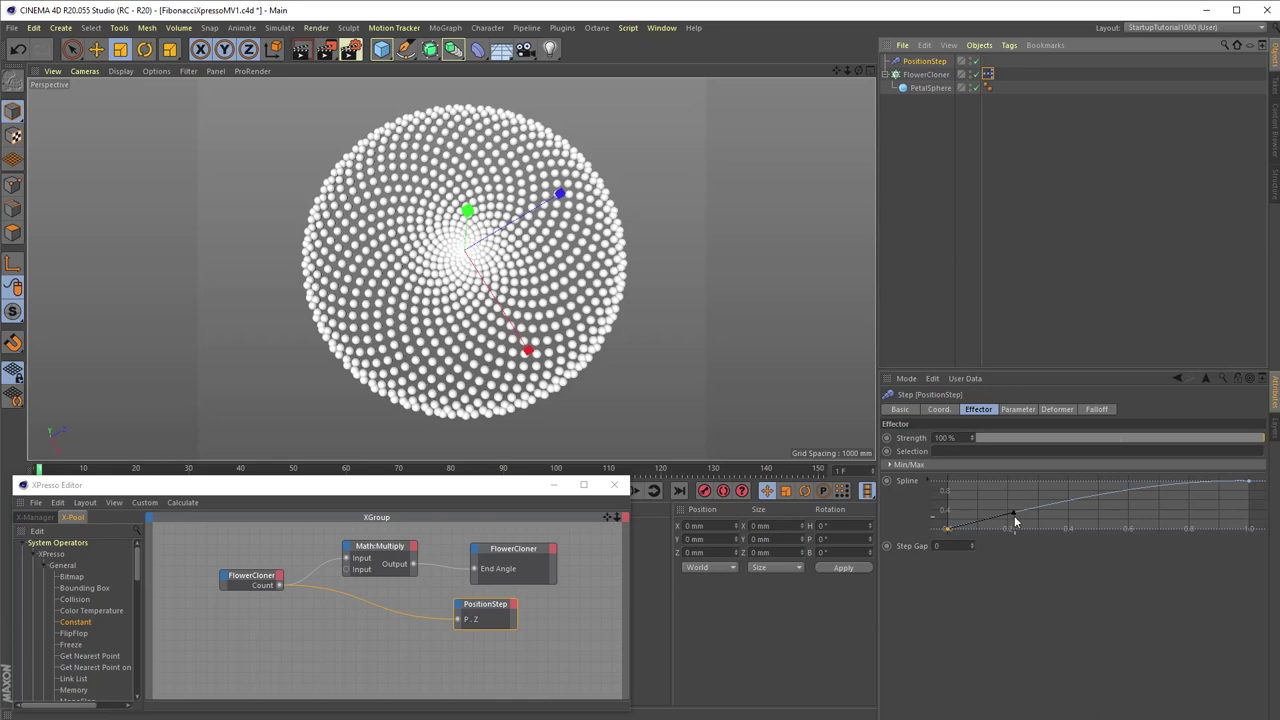
{"action": "left_click_drag", "start_coordinate": [1015, 520], "coordinate": [1175, 493]}
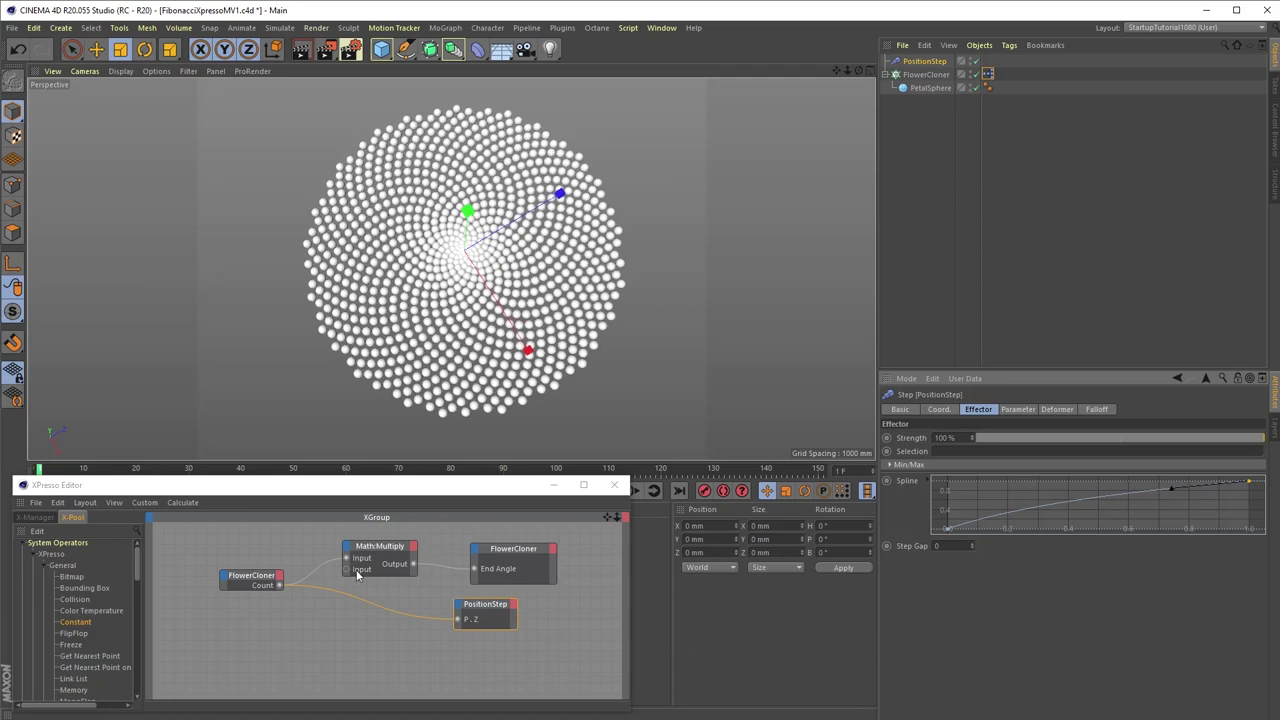
Insert a Range Mapper between FlowerCloner's Count and PositionStep's P.Z, with Output Upper set to 0.9
{"action": "left_click_drag", "start_coordinate": [135, 566], "coordinate": [349, 638]}
{"action": "scroll", "coordinate": [104, 690], "scroll_direction": "down", "scroll_amount": 3}
{"action": "left_click_drag", "start_coordinate": [280, 586], "coordinate": [460, 621]}
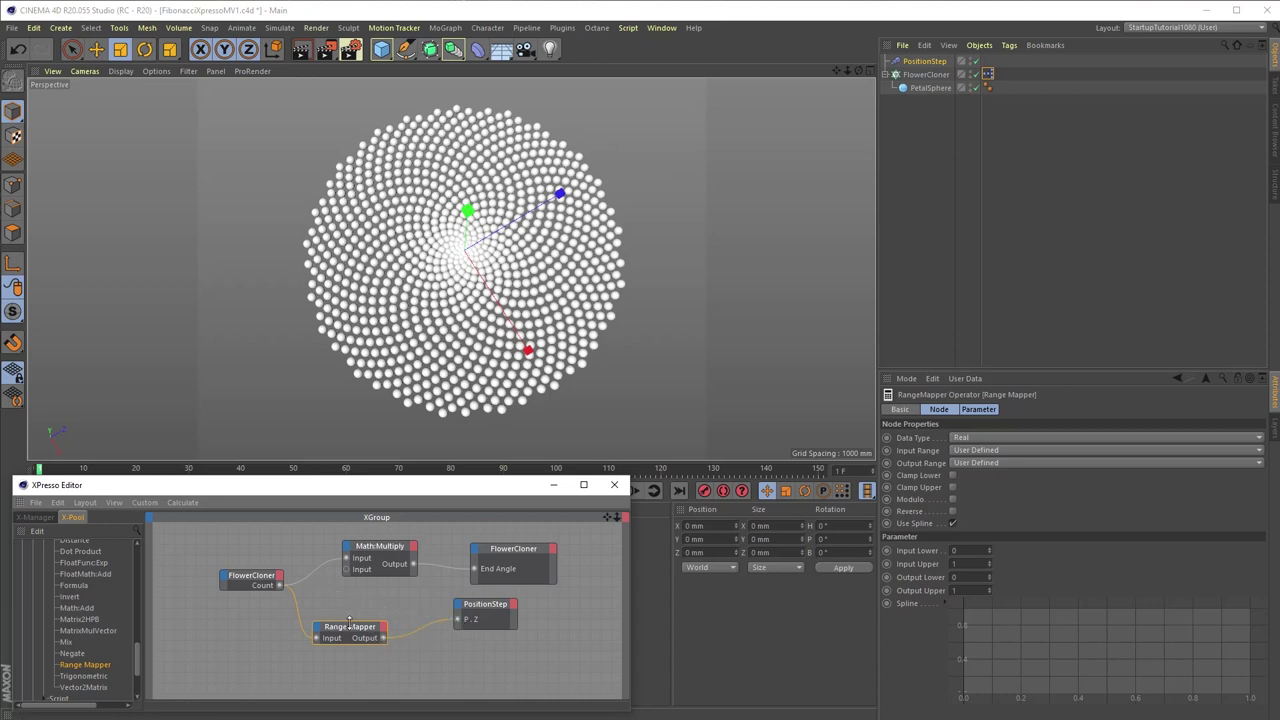
{"action": "left_click_drag", "start_coordinate": [349, 620], "coordinate": [371, 598]}
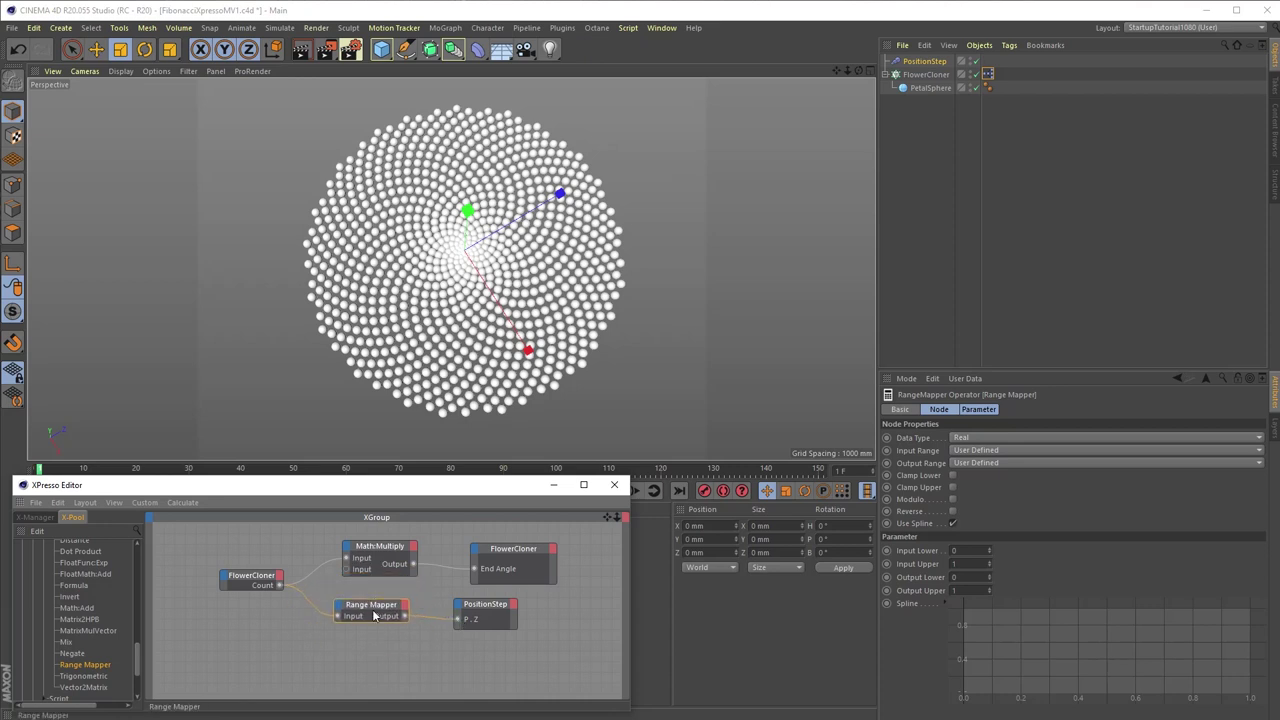
{"action": "mouse_move", "coordinate": [989, 590]}
{"action": "left_mouse_down"}
{"action": "mouse_move", "coordinate": [975, 590]}
{"action": "mouse_move", "coordinate": [1010, 590]}
{"action": "mouse_move", "coordinate": [982, 590]}
{"action": "mouse_move", "coordinate": [1008, 590]}
{"action": "mouse_move", "coordinate": [990, 590]}
{"action": "mouse_move", "coordinate": [991, 604]}
{"action": "left_mouse_up"}
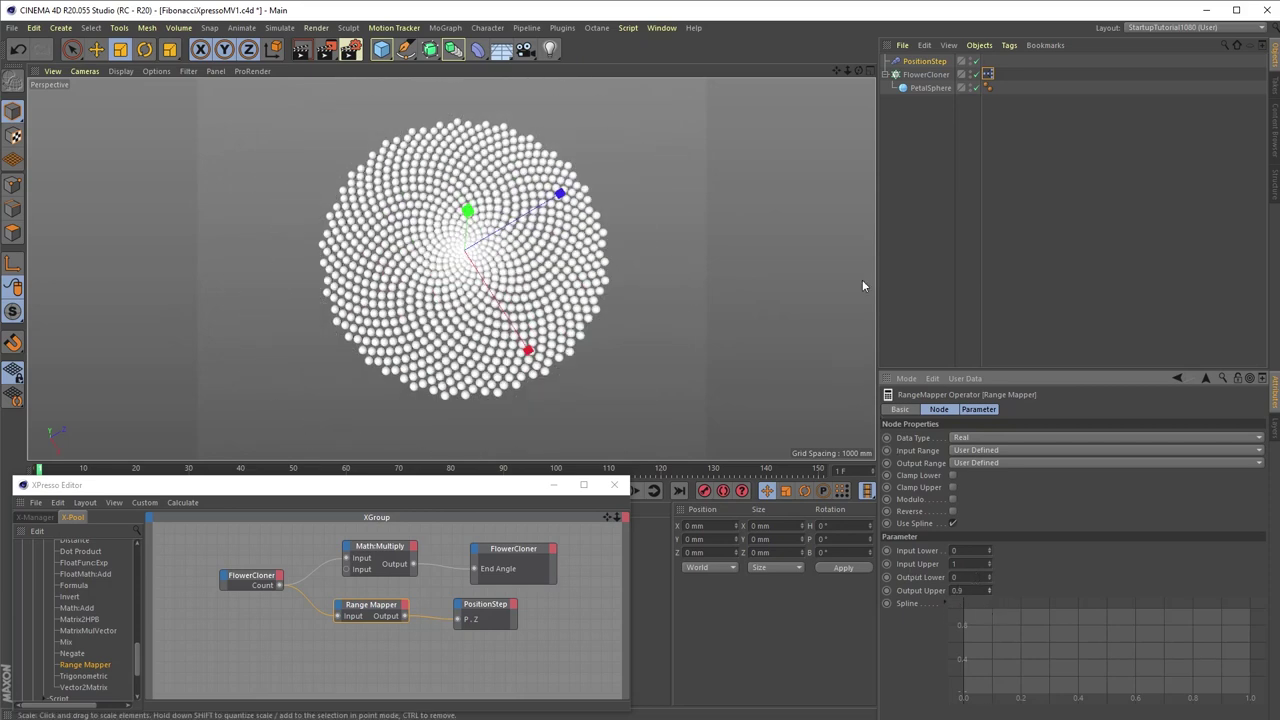
Apply a new Step effector to FlowerCloner and raise its scale parameter above 1
{"action": "left_click", "coordinate": [925, 74]}
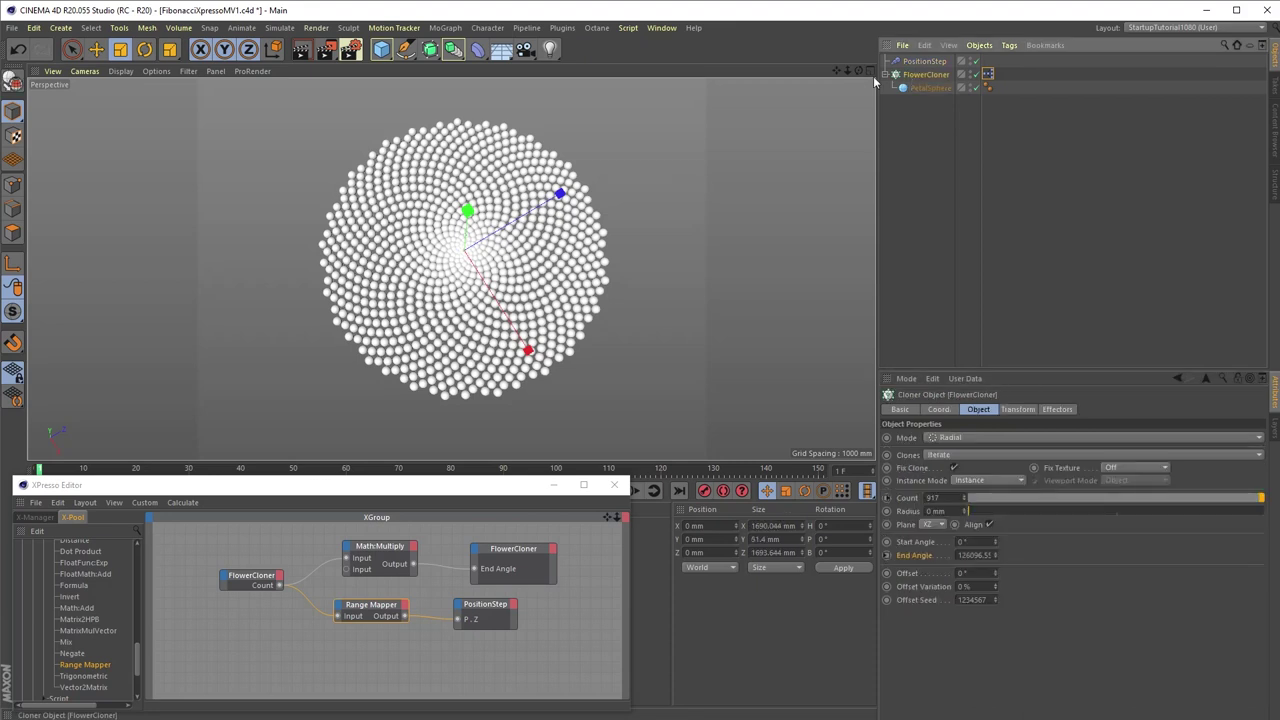
{"action": "left_click", "coordinate": [445, 27]}
{"action": "mouse_move", "coordinate": [470, 48]}
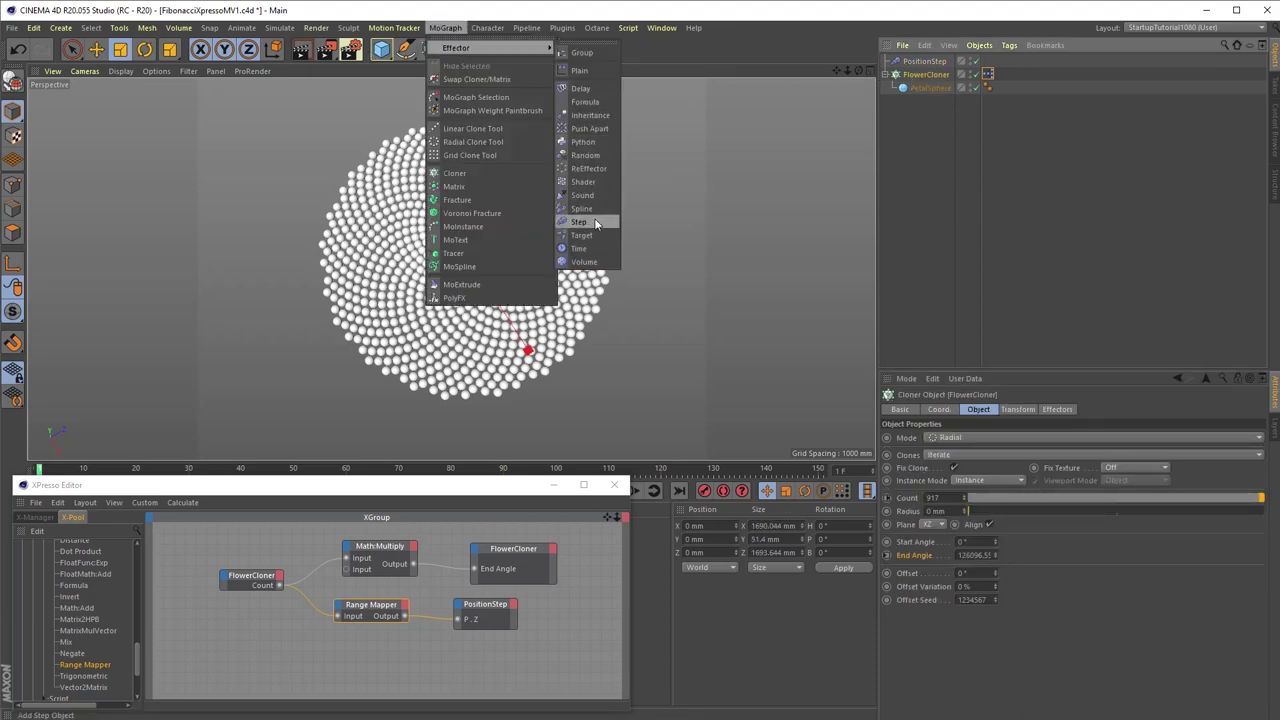
{"action": "left_click", "coordinate": [580, 221]}
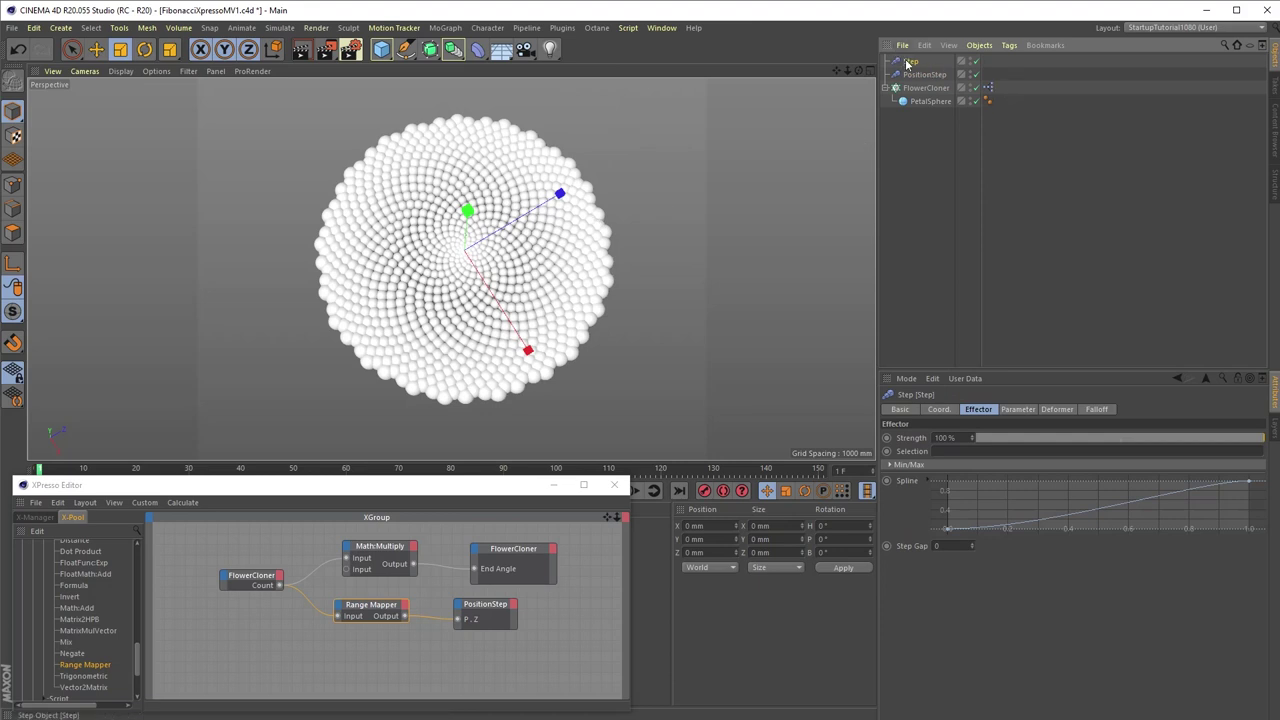
{"action": "left_click", "coordinate": [1017, 410]}
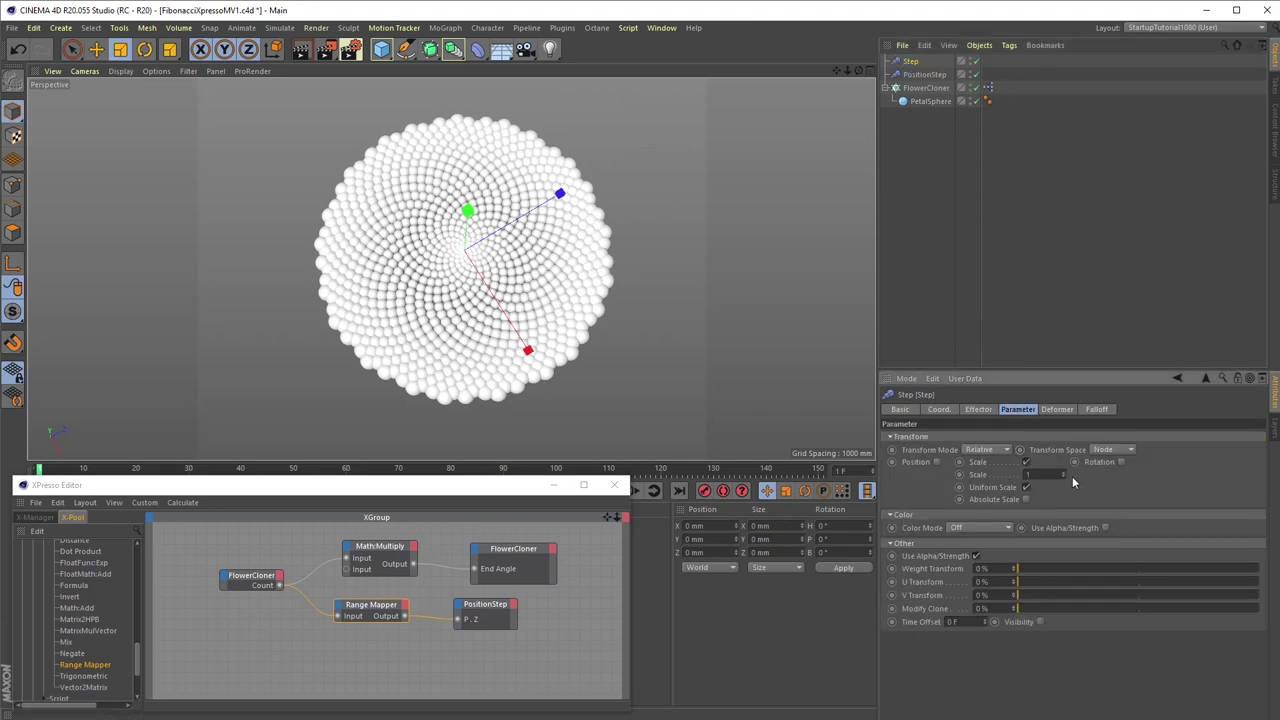
{"action": "left_click_drag", "start_coordinate": [1064, 478], "coordinate": [1076, 445]}
Shrink PetalSphere to a radius of about 12 mm
{"action": "left_click", "coordinate": [929, 101]}
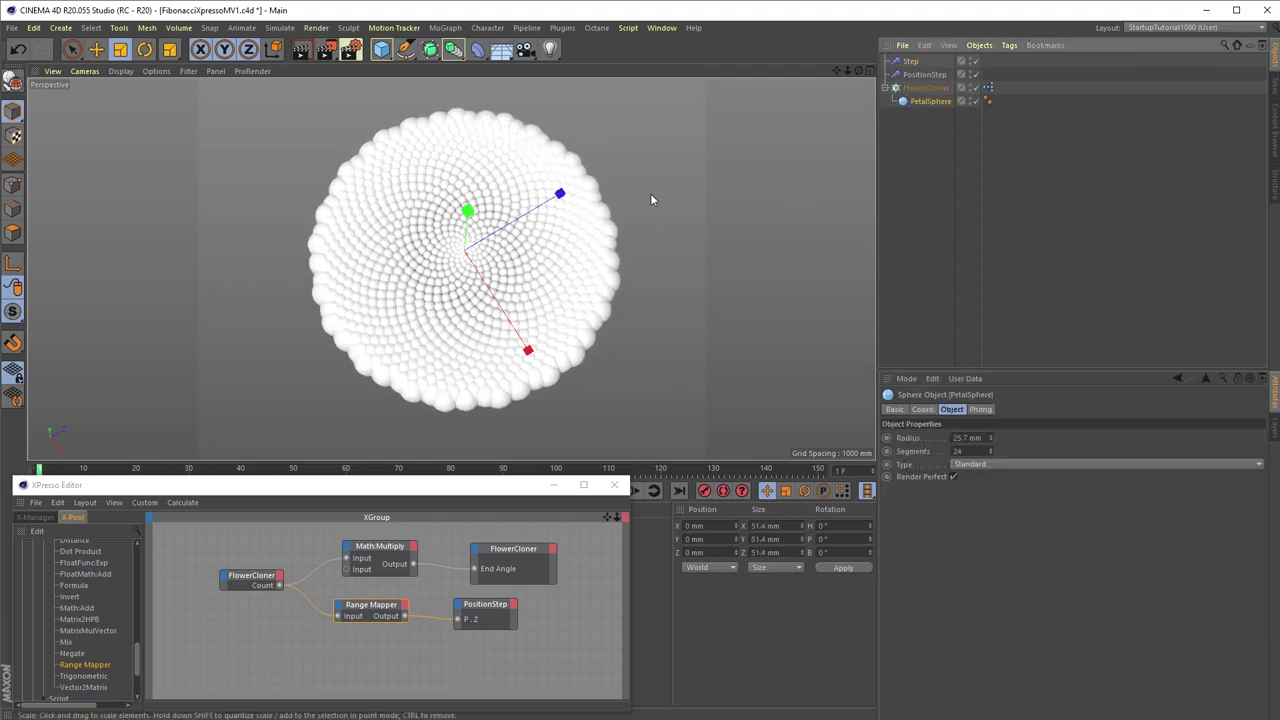
{"action": "left_click_drag", "start_coordinate": [710, 158], "coordinate": [430, 270]}
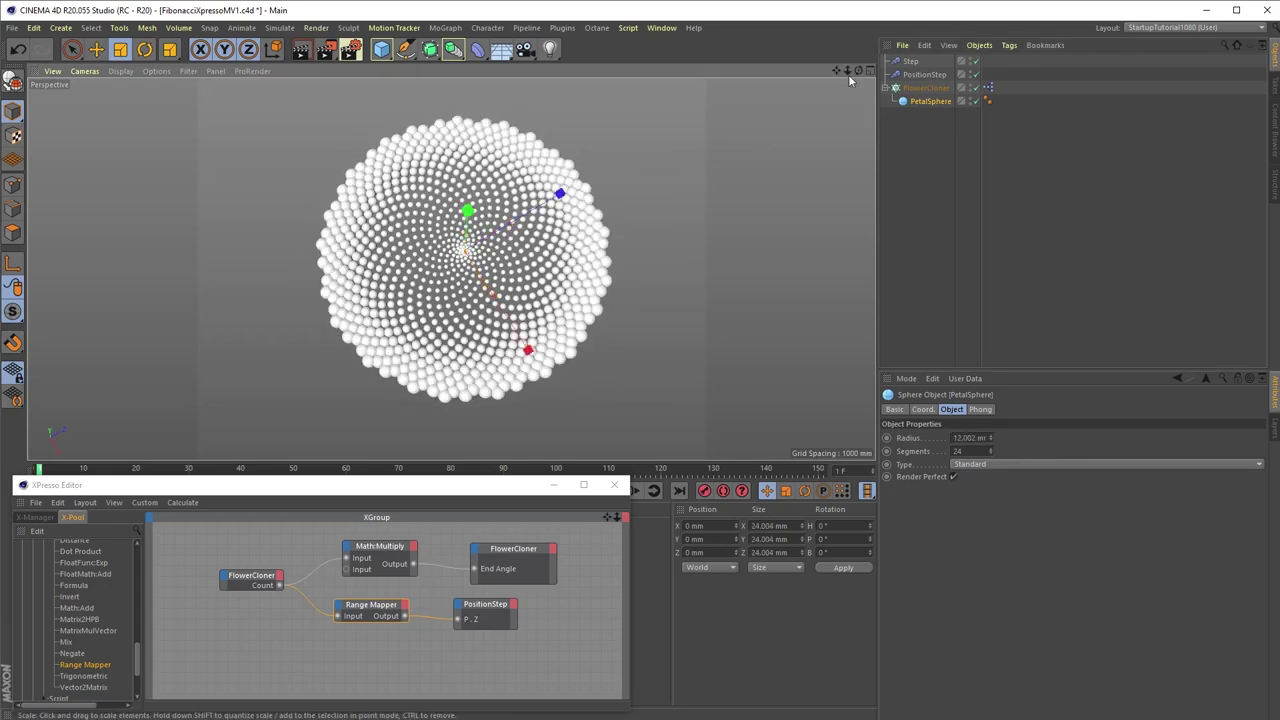
Straighten PositionStep's spline into a nearly linear ramp by lowering its start and end tangents
{"action": "left_click", "coordinate": [916, 74]}
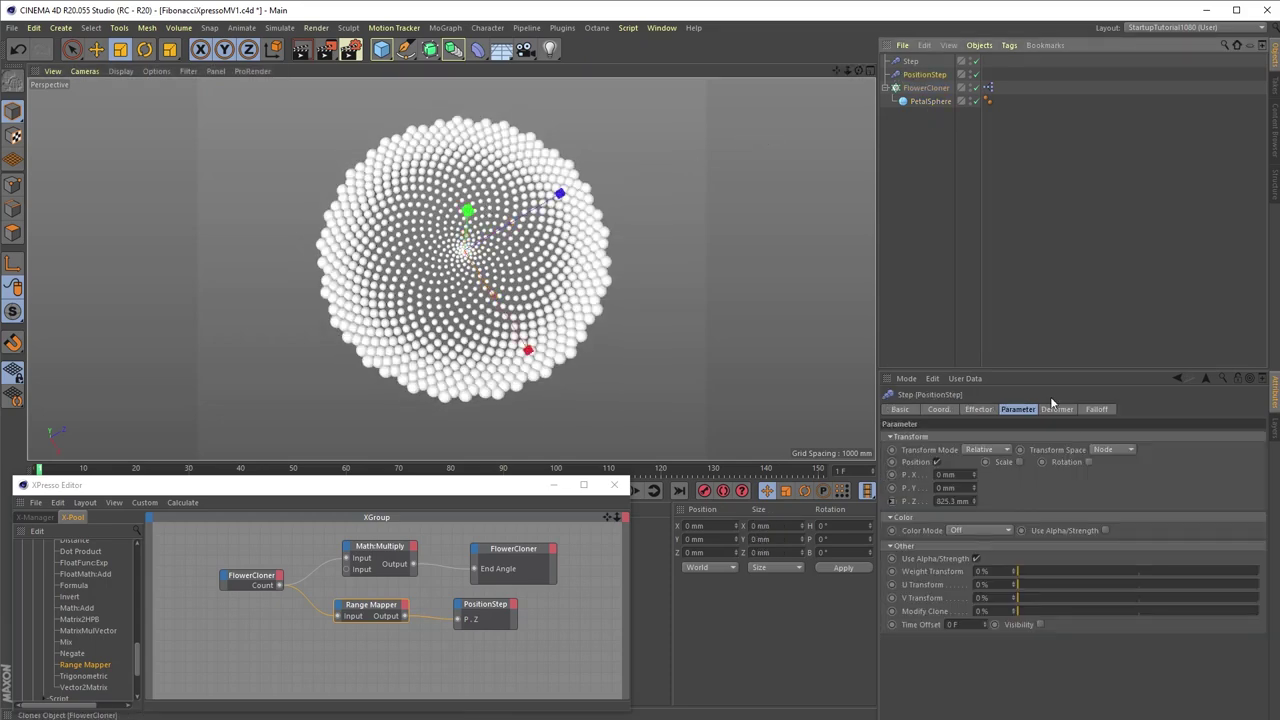
{"action": "left_click", "coordinate": [974, 411]}
{"action": "left_click", "coordinate": [949, 529]}
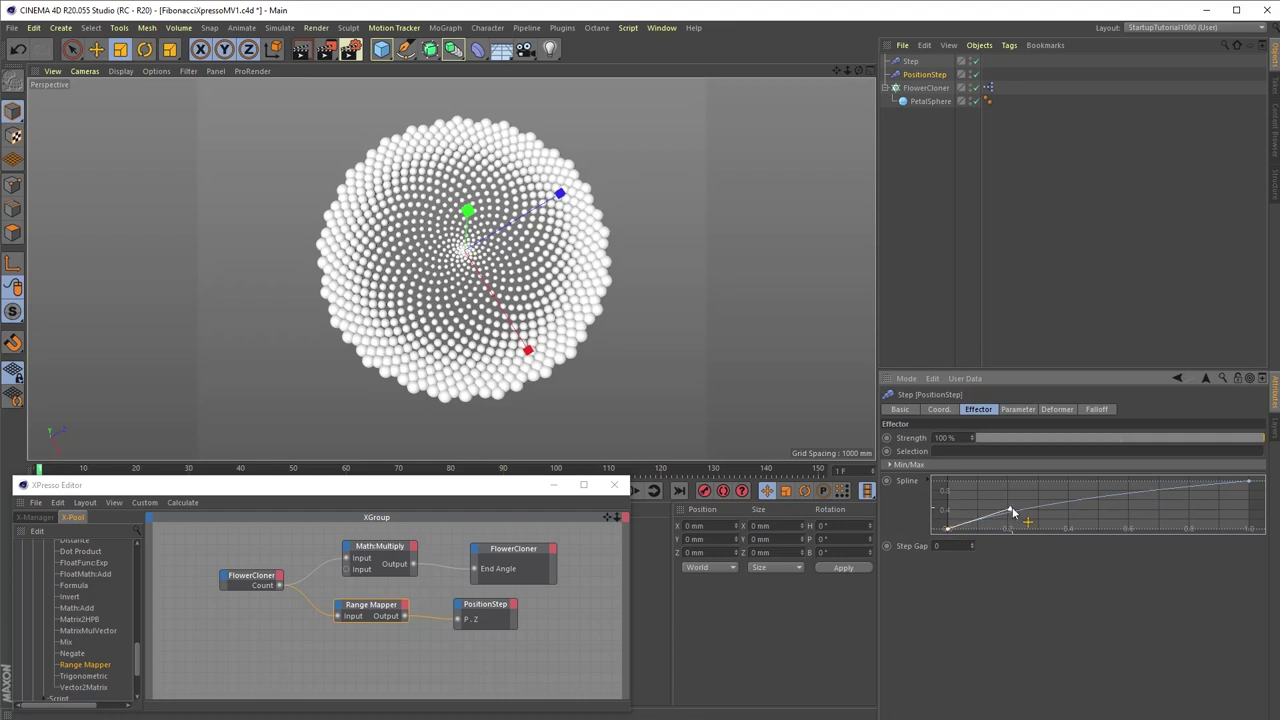
{"action": "left_click_drag", "start_coordinate": [1011, 511], "coordinate": [1014, 519]}
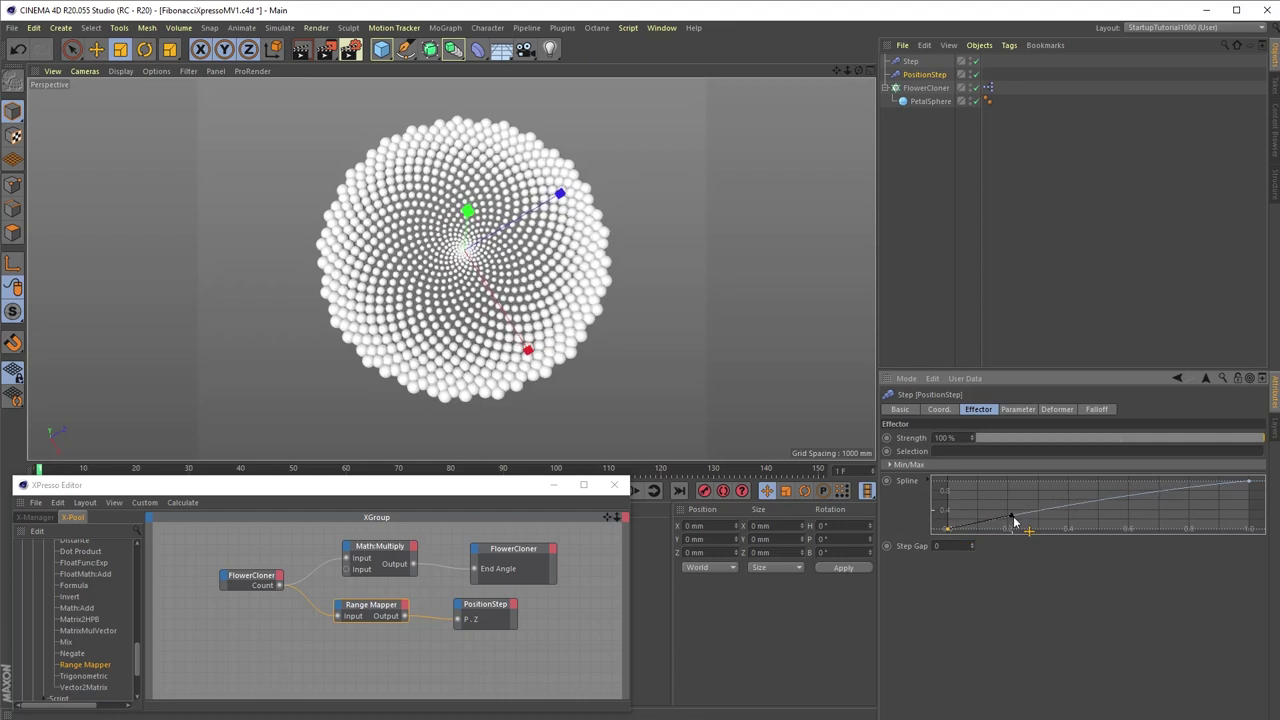
{"action": "left_click", "coordinate": [1249, 483]}
{"action": "left_click_drag", "start_coordinate": [1178, 493], "coordinate": [1172, 497]}
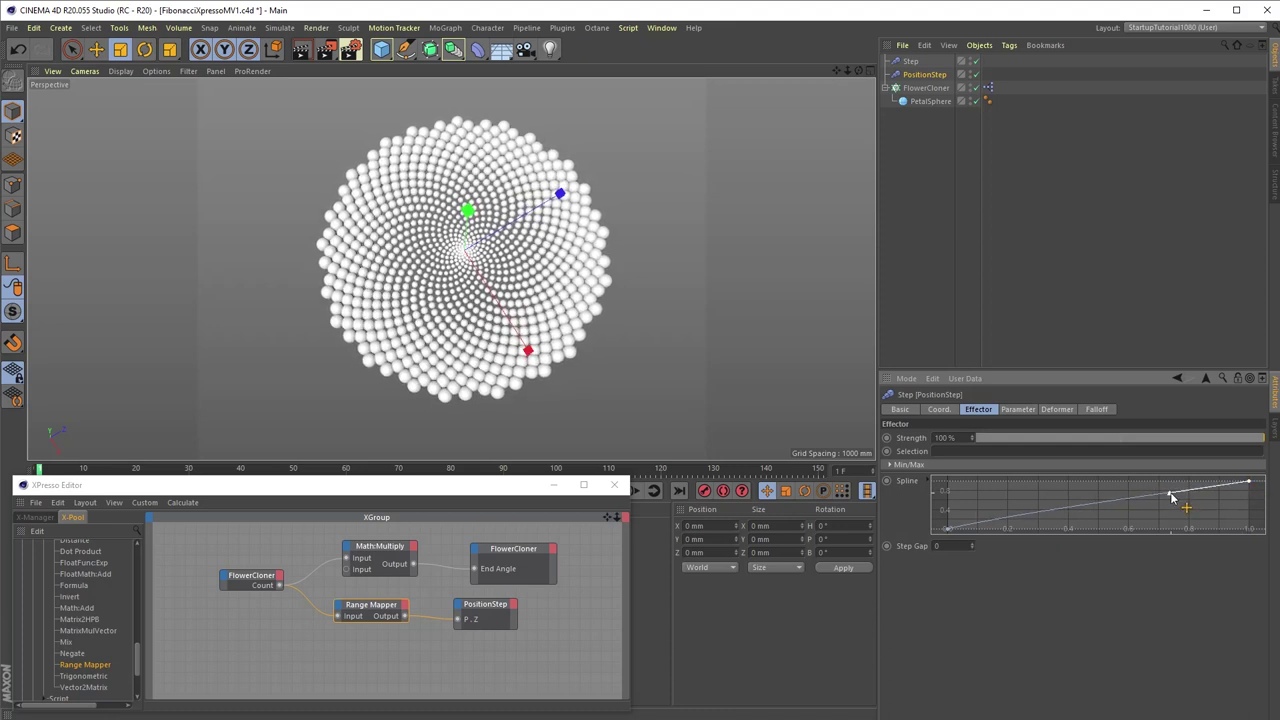
{"action": "left_click", "coordinate": [948, 529]}
{"action": "left_click_drag", "start_coordinate": [1012, 516], "coordinate": [1013, 521]}
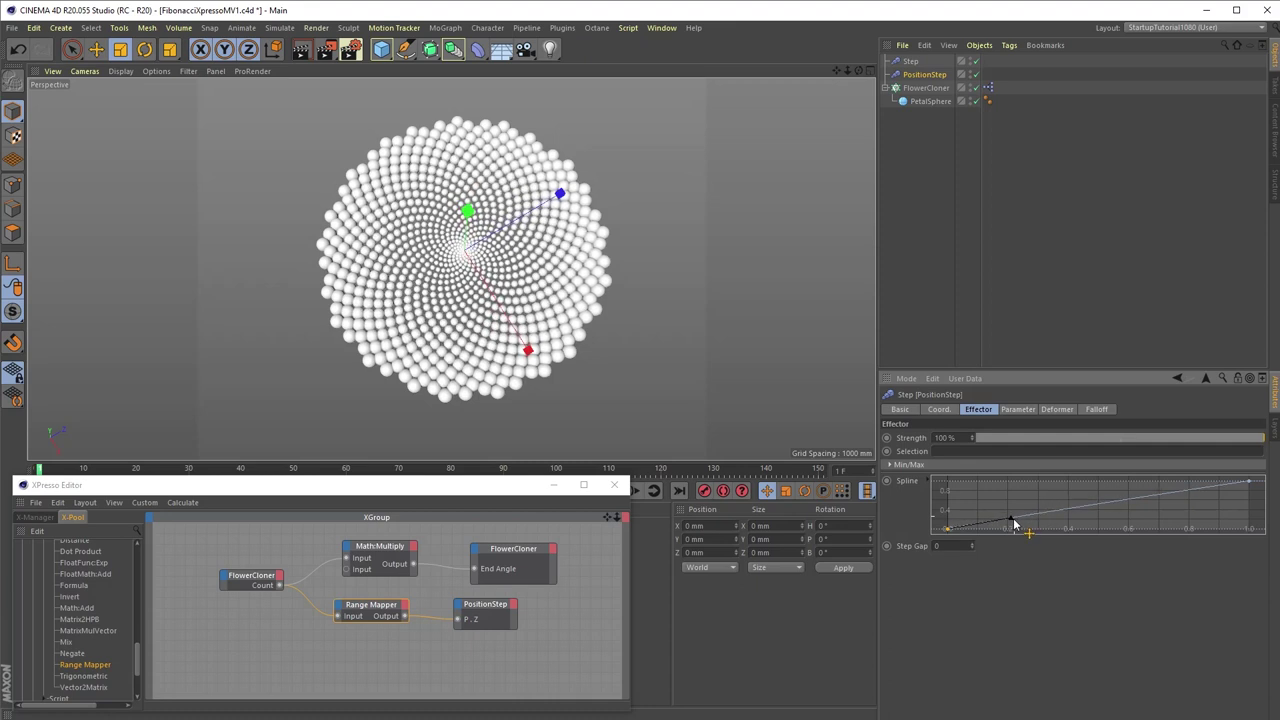
Rename the new Step effector as ScaleStep
{"action": "double_click", "coordinate": [910, 61]}
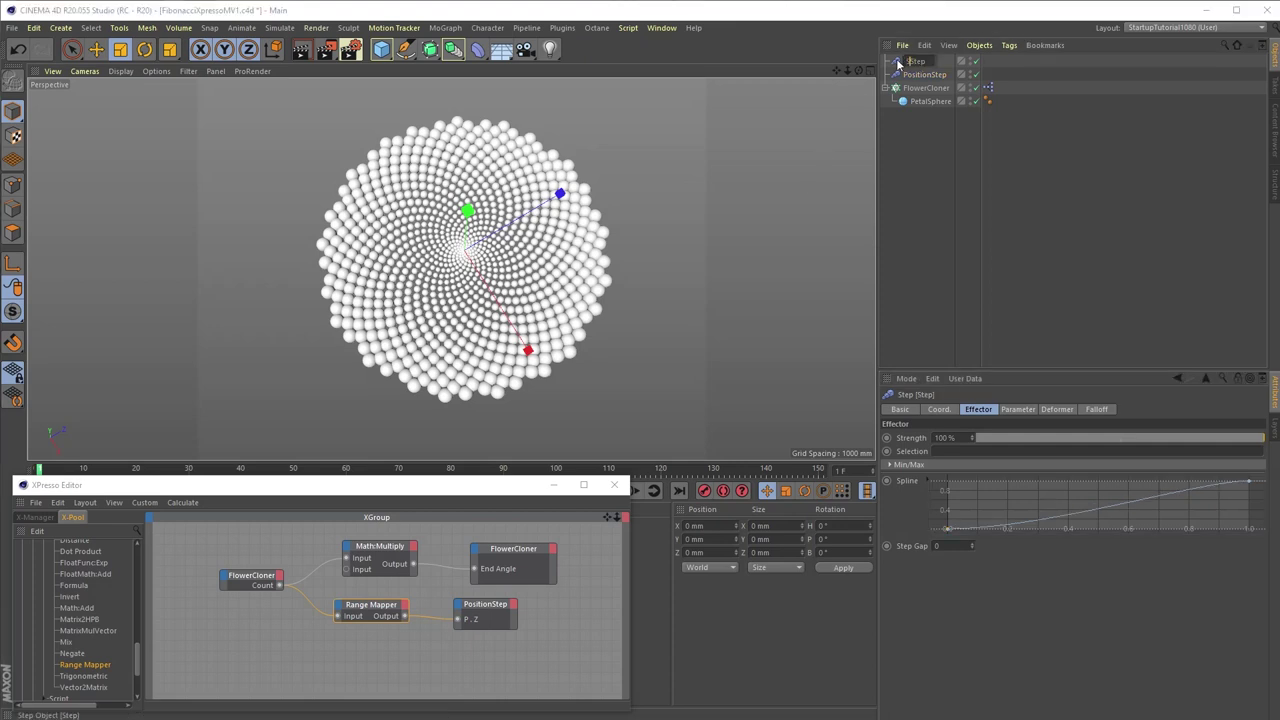
{"action": "type", "text": "Scale"}
{"action": "key", "text": "Return"}
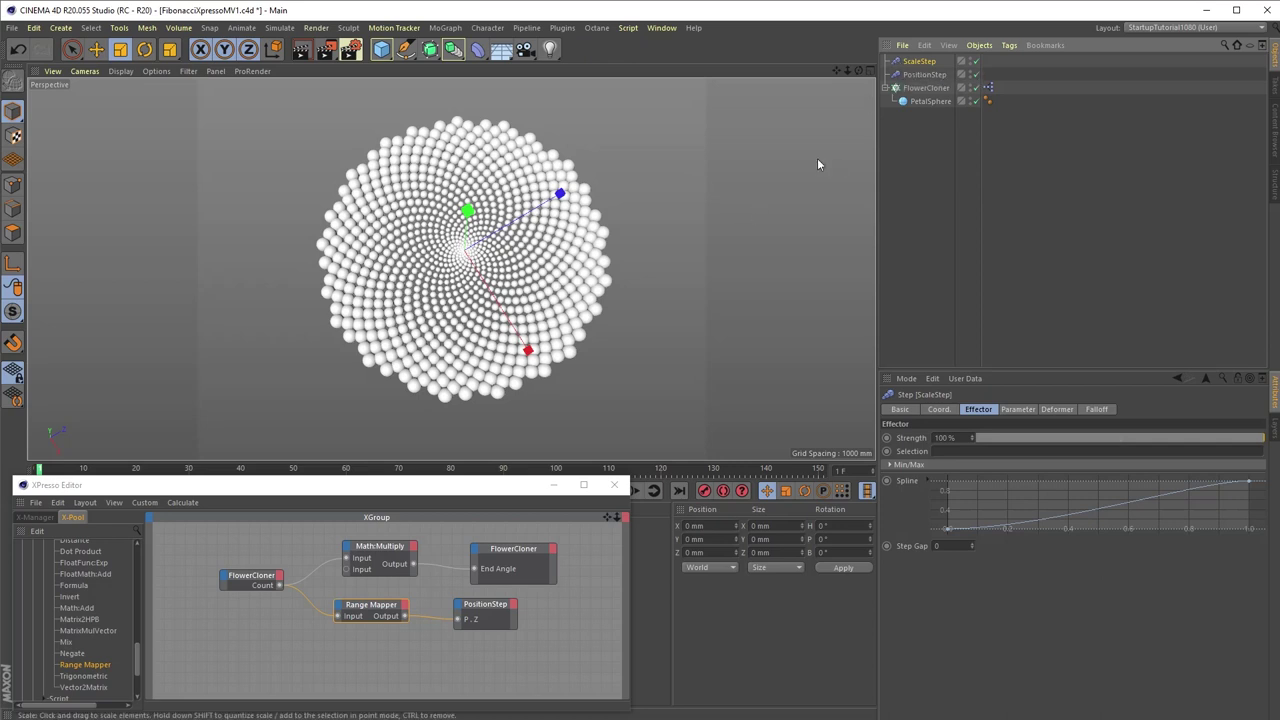
Add a ScaleStep node below the PositionStep node and give it a Scale value input port
{"action": "left_click_drag", "start_coordinate": [913, 63], "coordinate": [486, 663]}
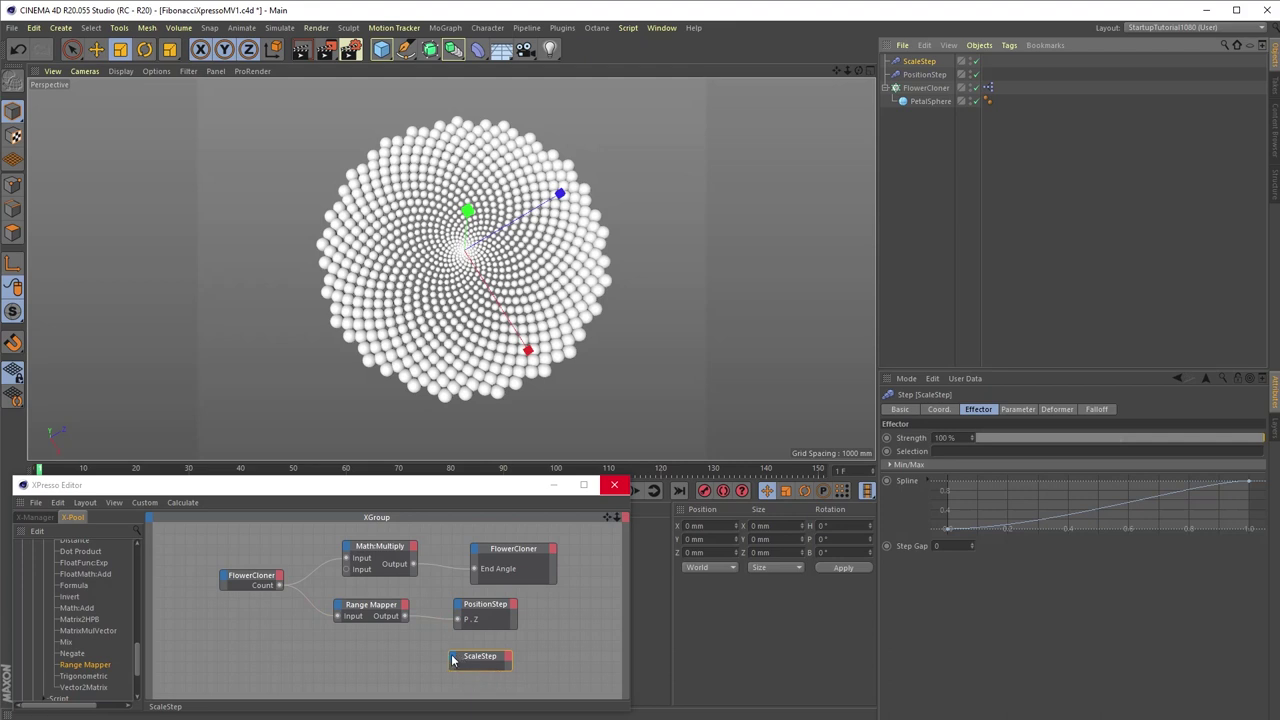
{"action": "left_click", "coordinate": [455, 657]}
{"action": "mouse_move", "coordinate": [473, 715]}
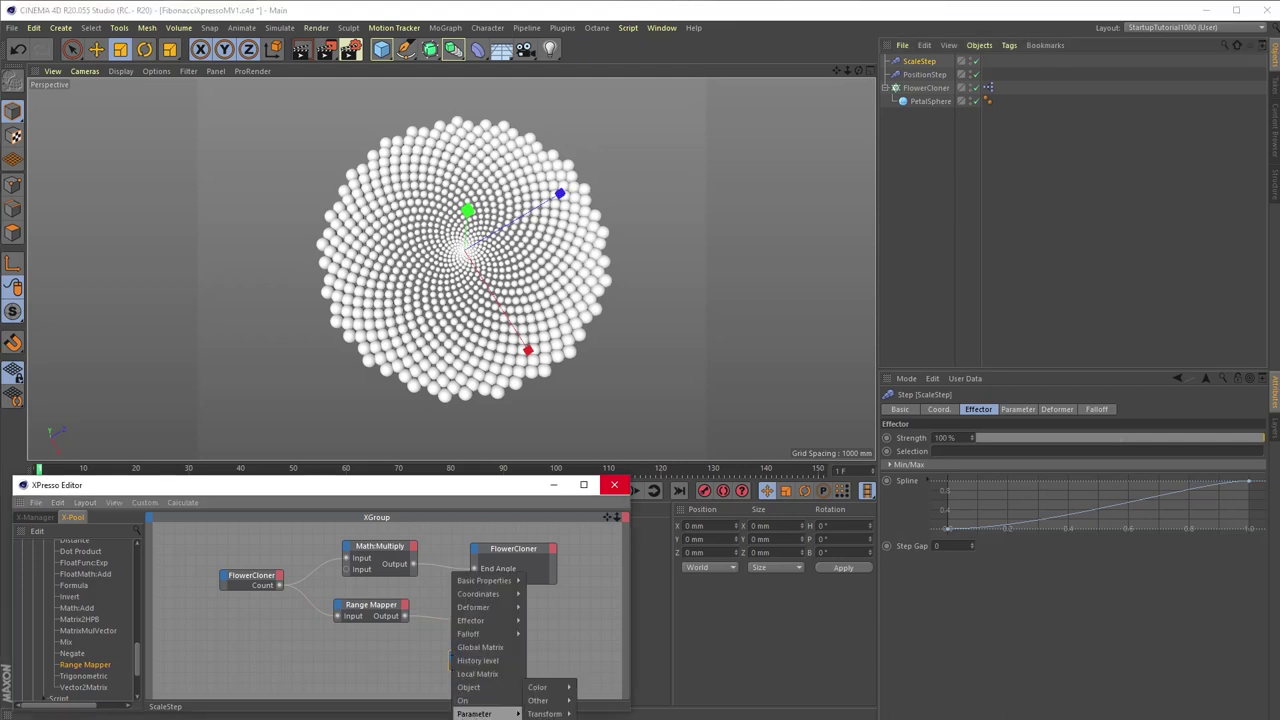
{"action": "mouse_move", "coordinate": [545, 713]}
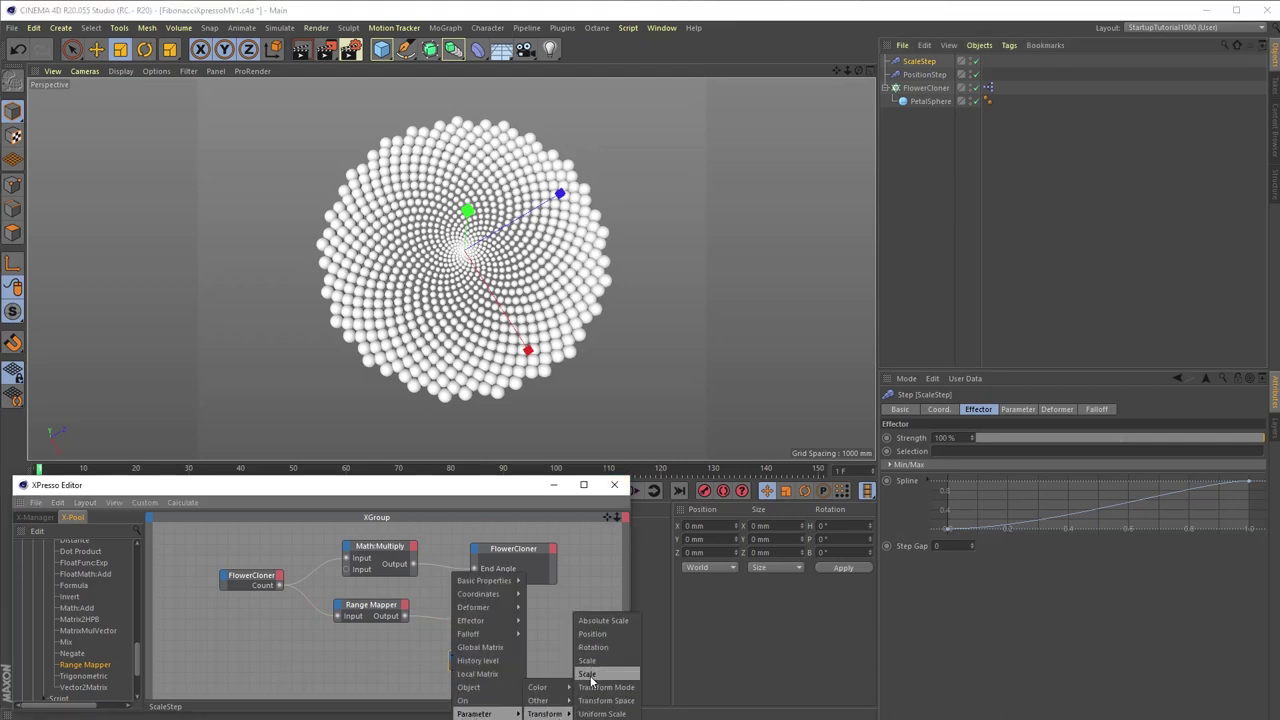
{"action": "left_click", "coordinate": [590, 676]}
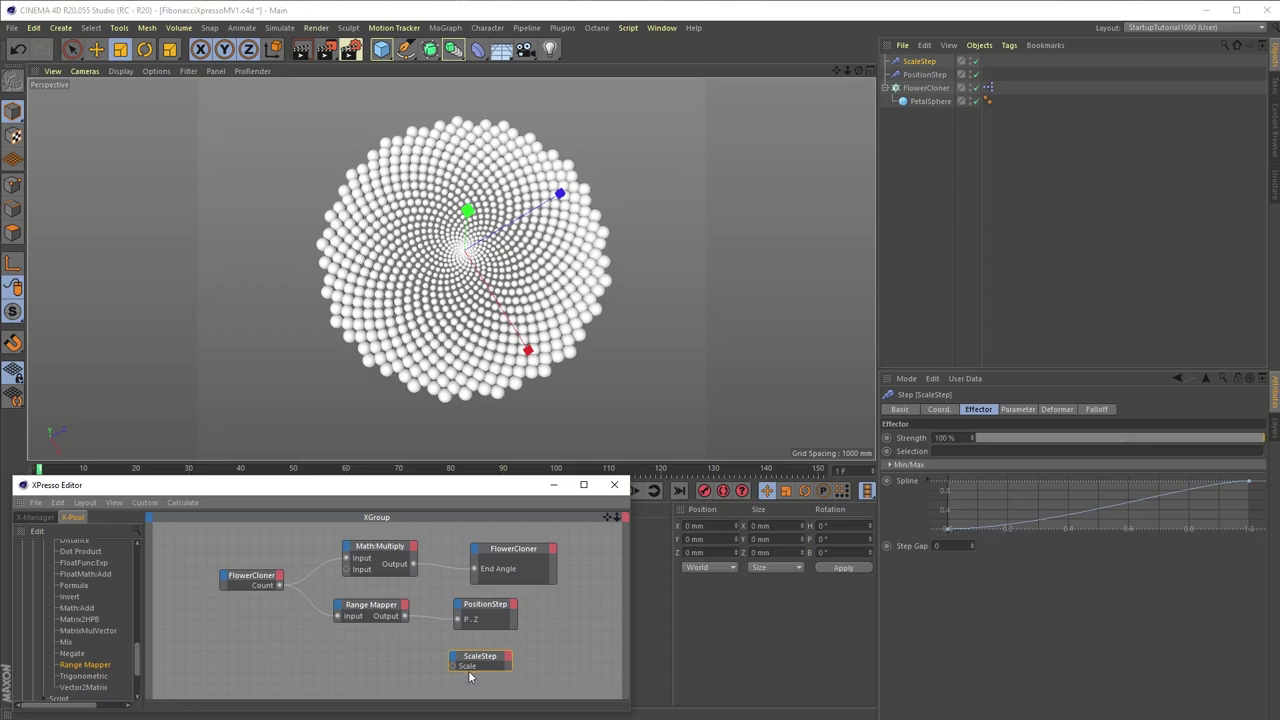
{"action": "left_click_drag", "start_coordinate": [485, 665], "coordinate": [494, 662]}
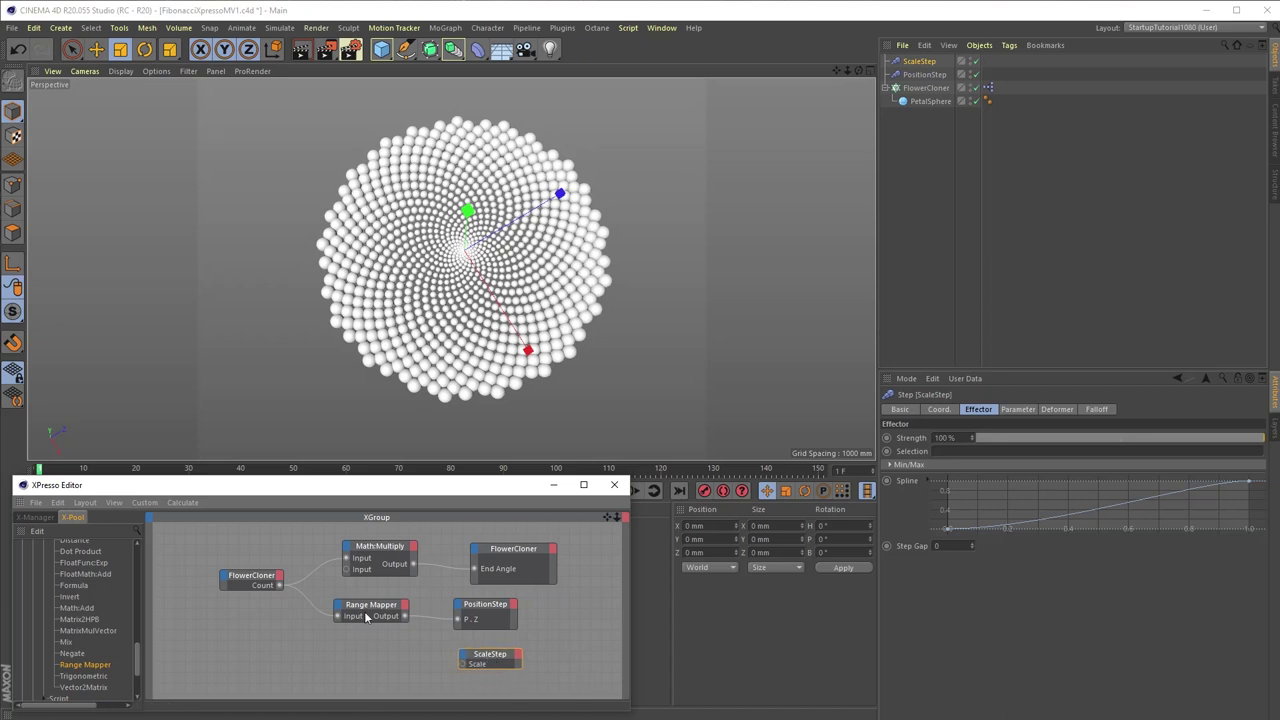
Connect FlowerCloner's Count to ScaleStep's Scale through a duplicate of the Range Mapper with Output Upper set to 0.002
{"action": "left_click_drag", "start_coordinate": [368, 612], "coordinate": [366, 648], "text": "ctrl"}
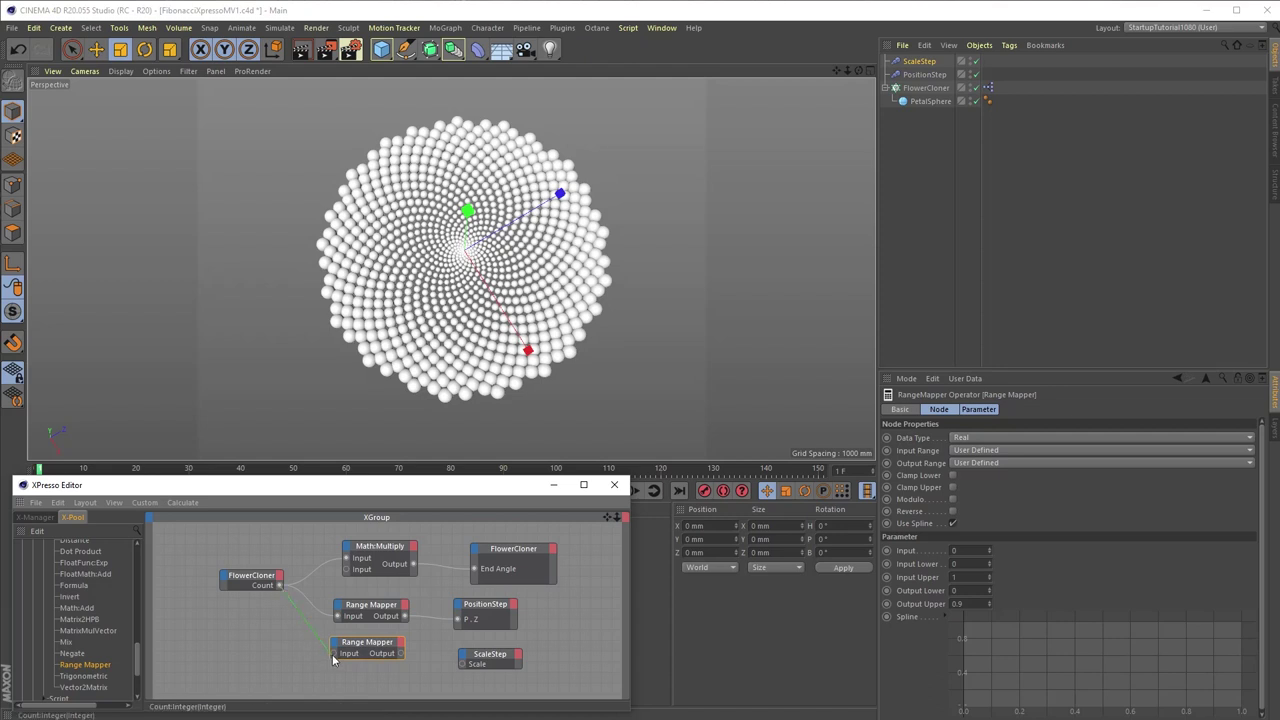
{"action": "left_click_drag", "start_coordinate": [333, 660], "coordinate": [455, 670]}
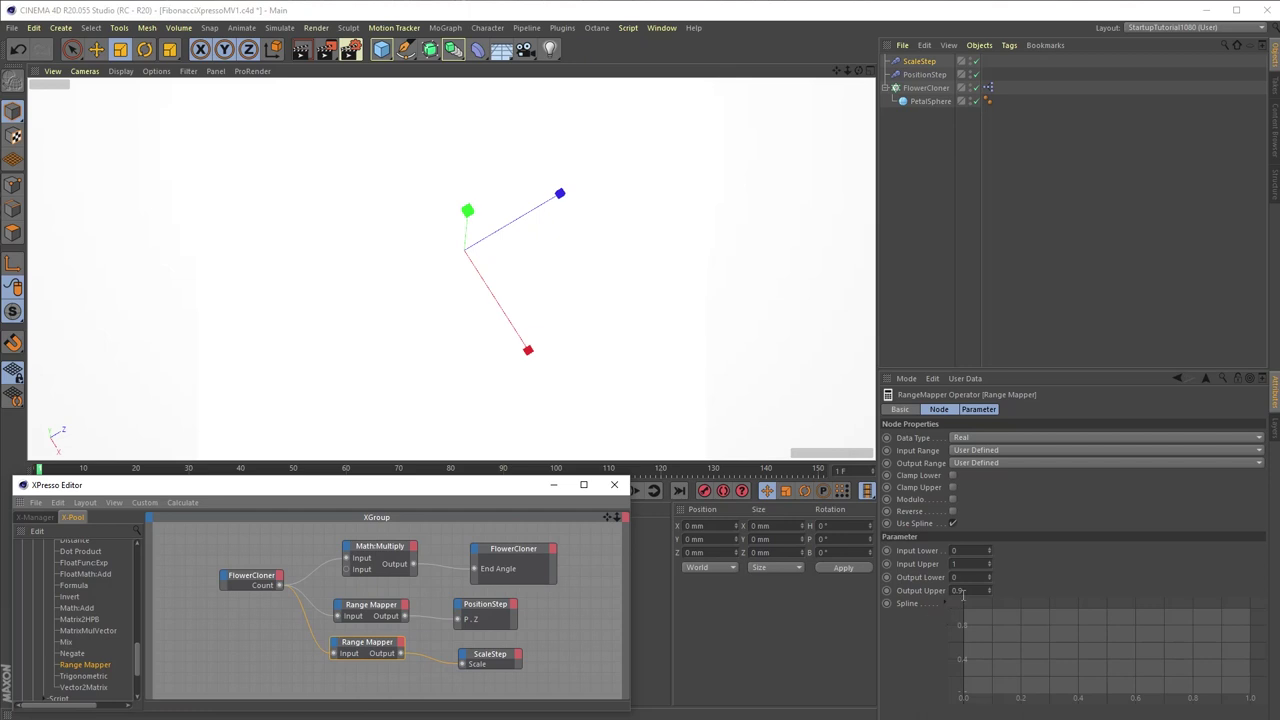
{"action": "left_click", "coordinate": [970, 591]}
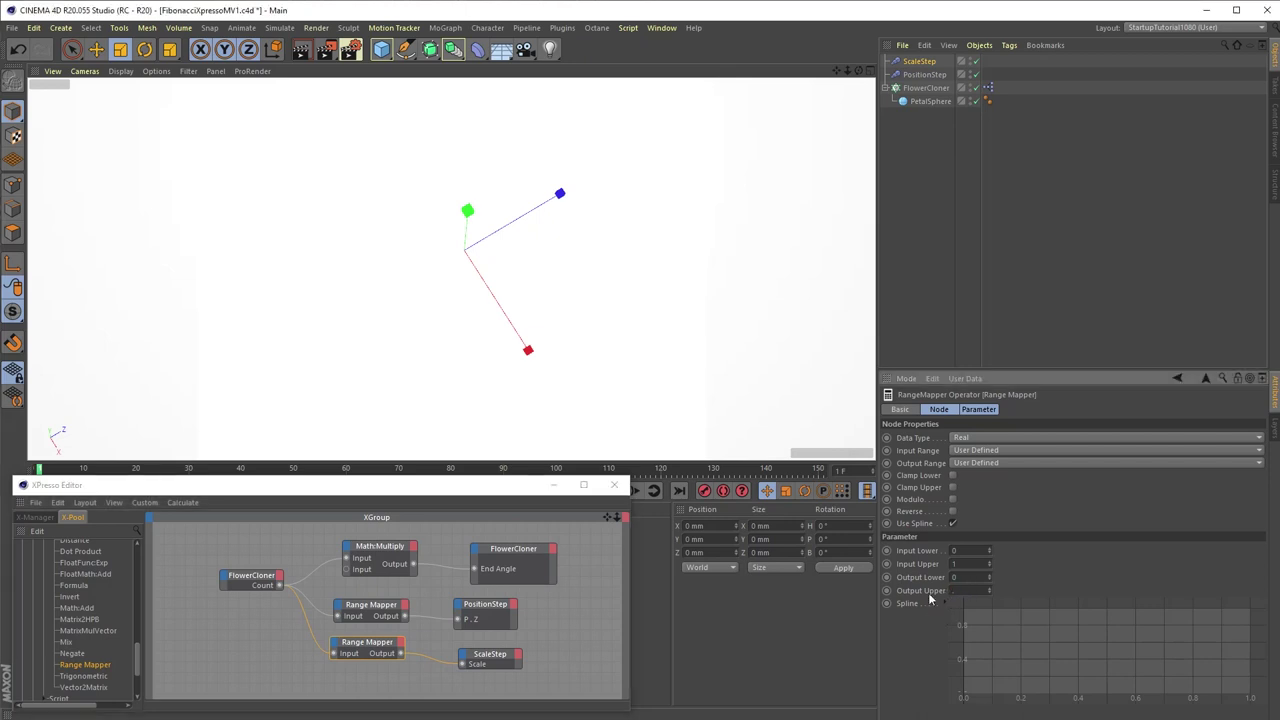
{"action": "type", "text": ".002"}
{"action": "key", "text": "Return"}
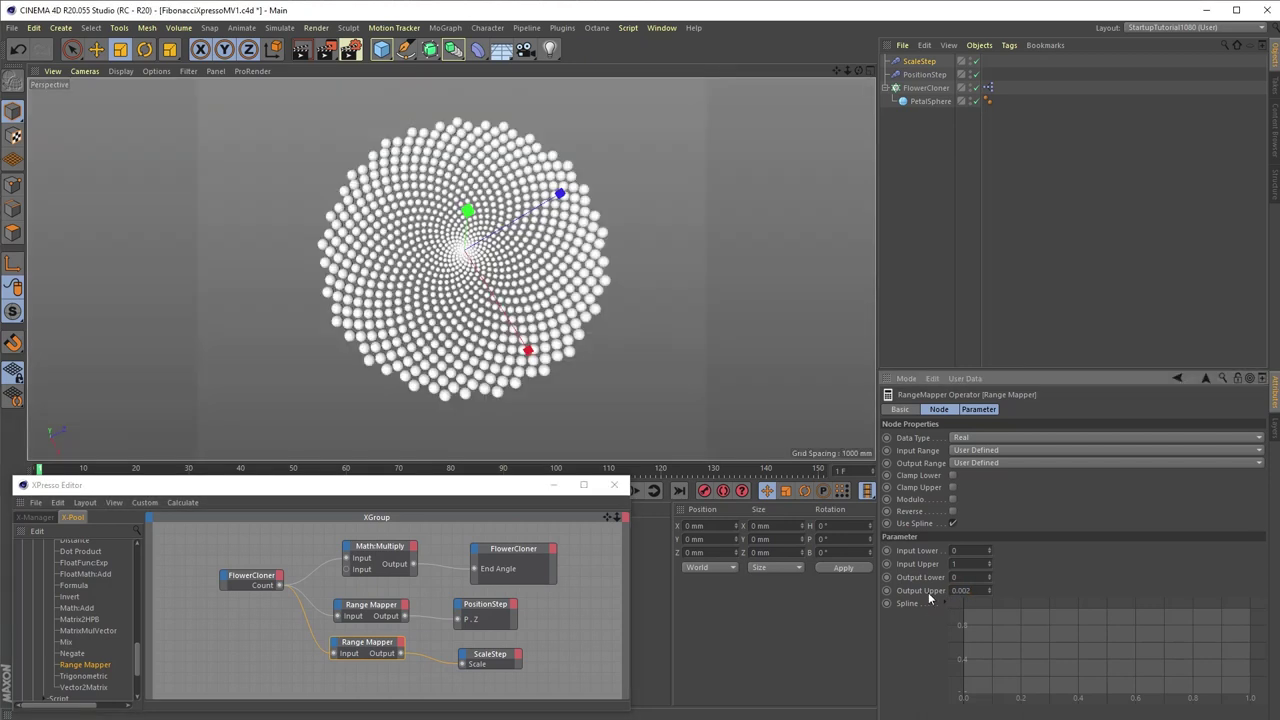
{"action": "left_click", "coordinate": [990, 567]}
Set FlowerCloner's count to 0 and keyframe it at frame 1, moving the XPresso Editor clear of the timeline
{"action": "left_click", "coordinate": [926, 88]}
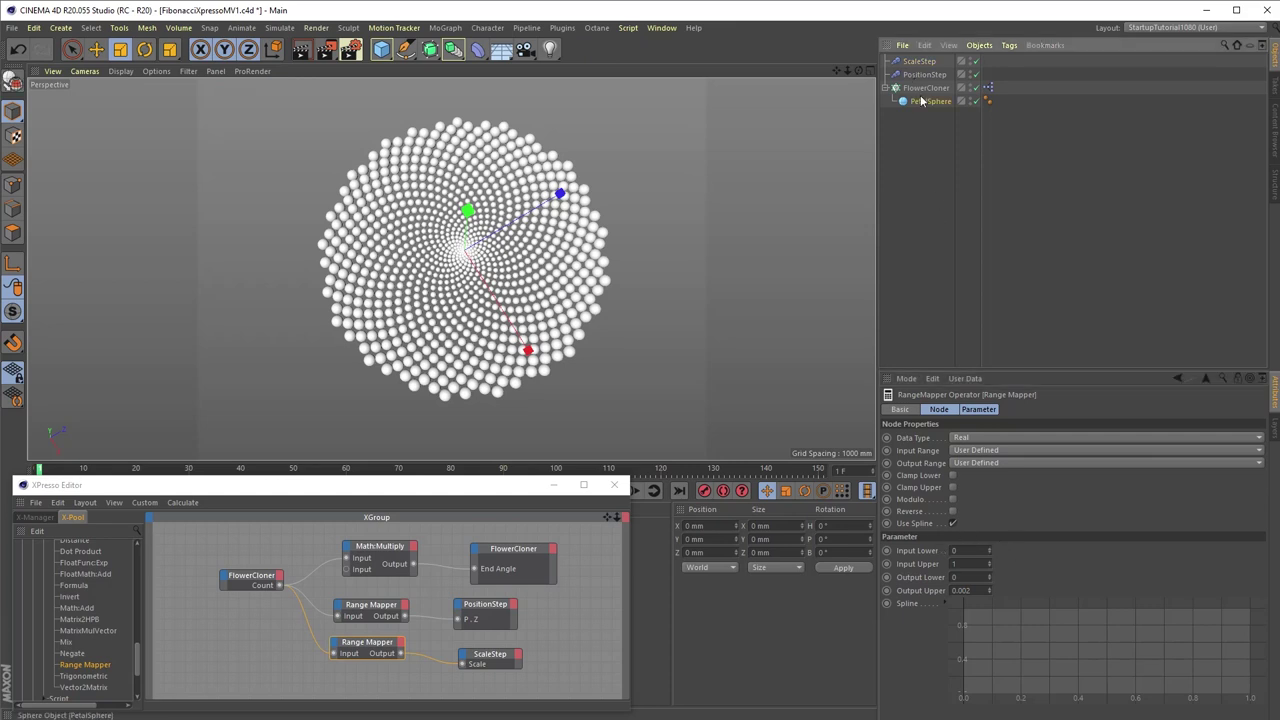
{"action": "left_click_drag", "start_coordinate": [943, 498], "coordinate": [903, 503]}
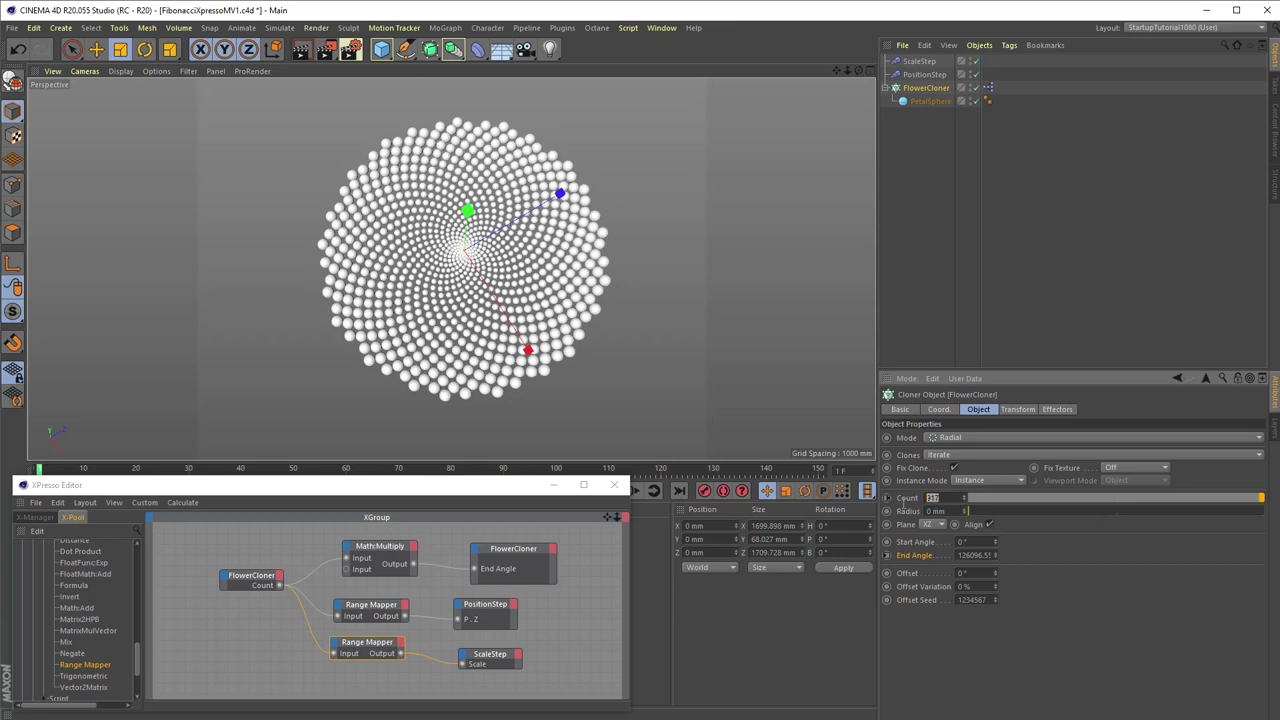
{"action": "type", "text": "0"}
{"action": "key", "text": "Return"}
{"action": "left_click_drag", "start_coordinate": [479, 484], "coordinate": [505, 587]}
{"action": "left_click", "coordinate": [886, 498], "text": "ctrl"}
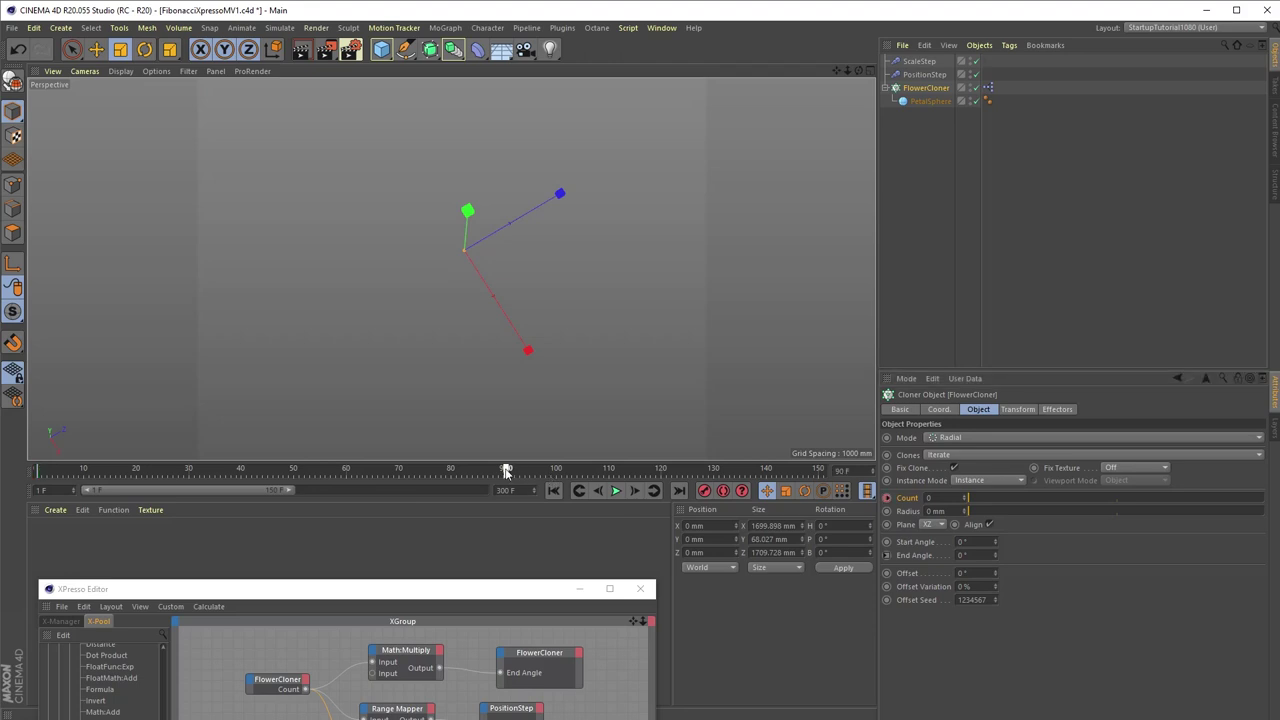
Keyframe FlowerCloner's count at 1200 on frame 90
{"action": "left_click", "coordinate": [506, 468]}
{"action": "left_click", "coordinate": [937, 500]}
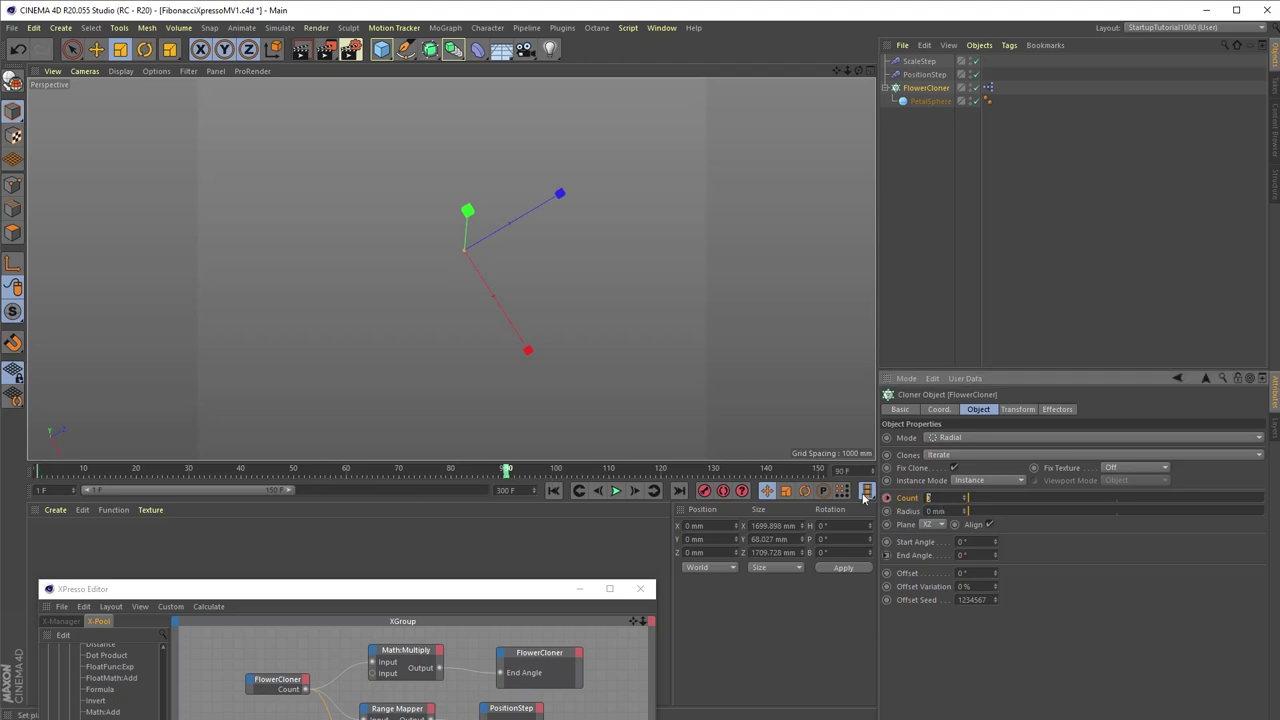
{"action": "type", "text": "1200"}
{"action": "key", "text": "Return"}
{"action": "left_click", "coordinate": [887, 498]}
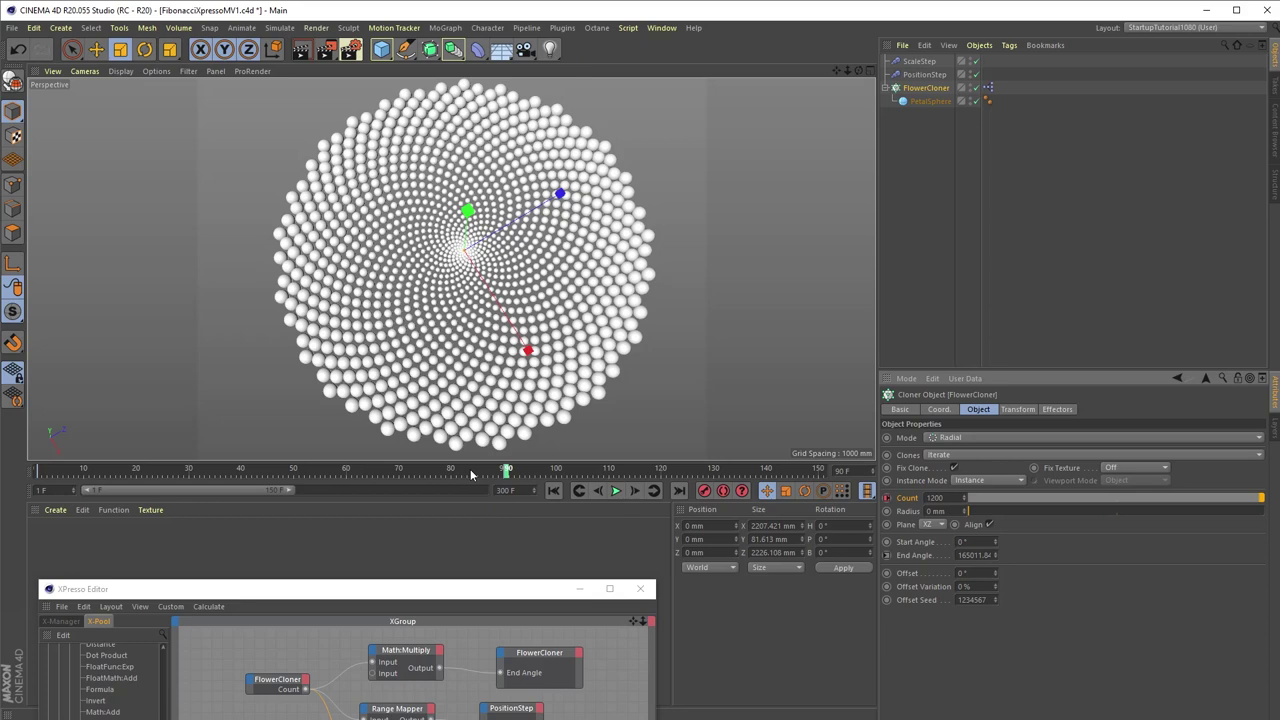
Enlarge PetalSphere to a radius of about 18 mm
{"action": "left_click", "coordinate": [932, 102]}
{"action": "left_click_drag", "start_coordinate": [335, 176], "coordinate": [492, 149]}
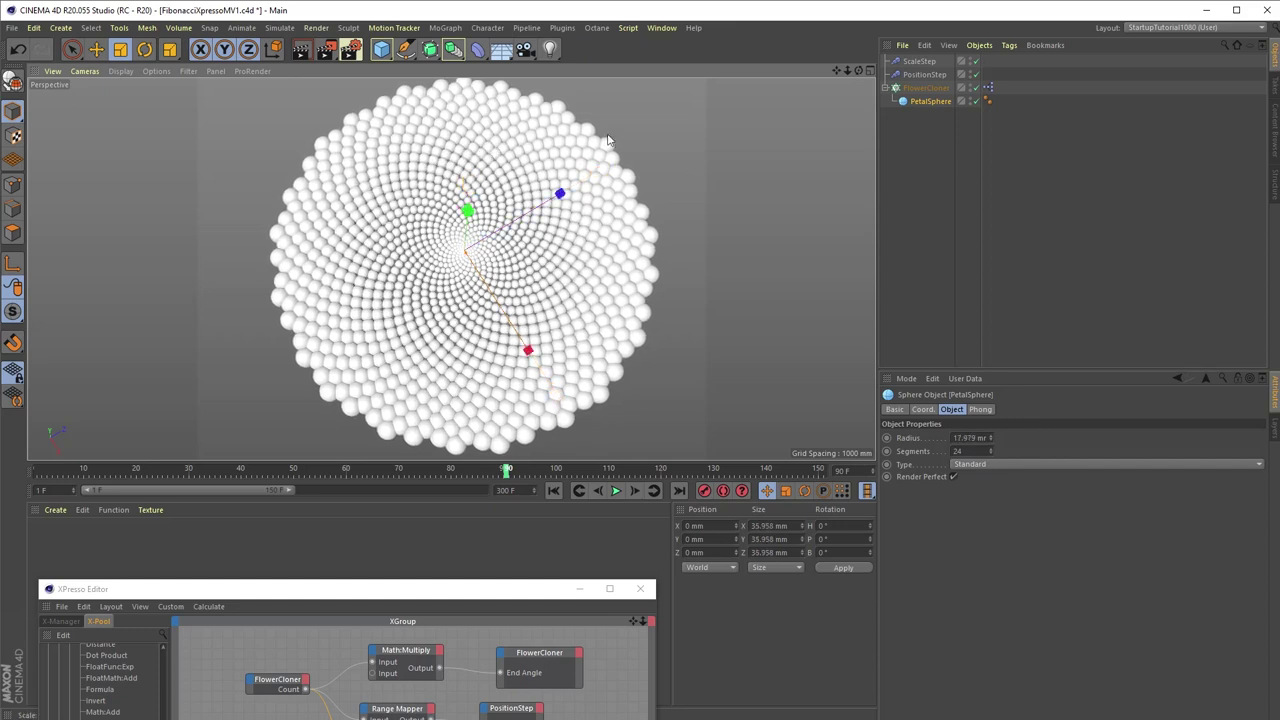
Lower both tangents of PositionStep's spline slightly so the clones are packed more tightly toward the centre
{"action": "left_click", "coordinate": [922, 75]}
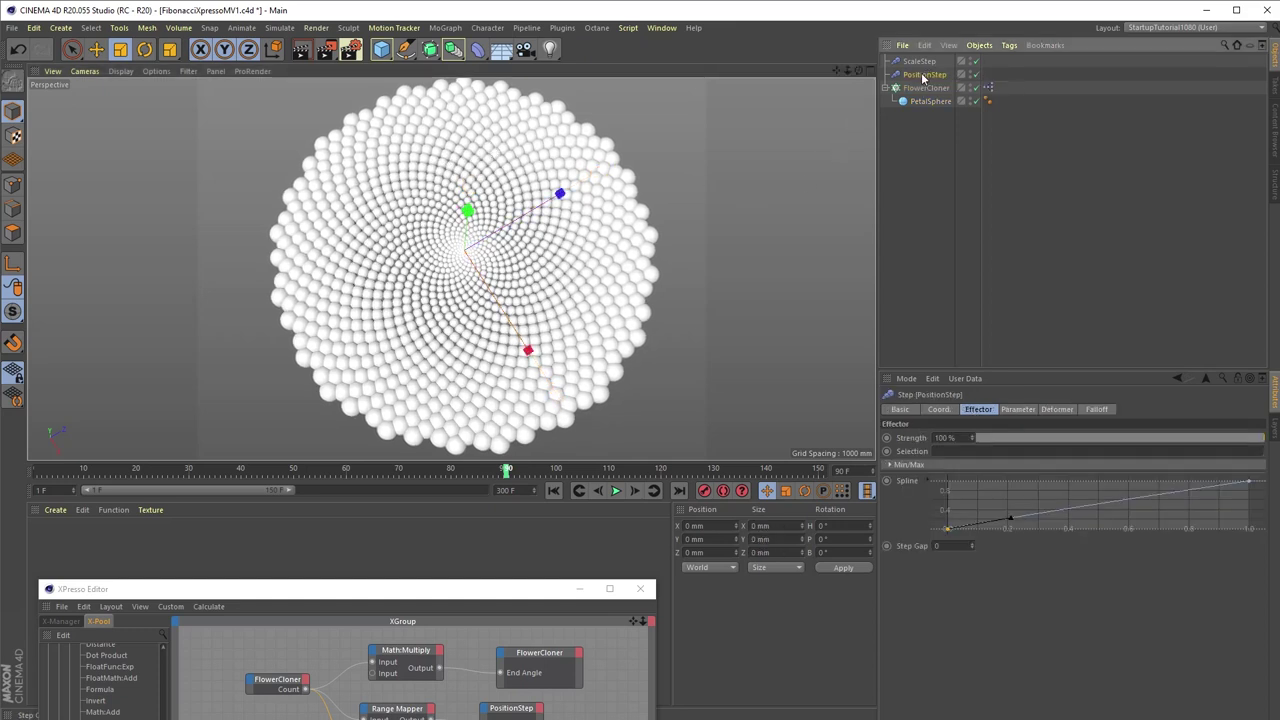
{"action": "mouse_move", "coordinate": [1012, 522]}
{"action": "left_mouse_down"}
{"action": "mouse_move", "coordinate": [1019, 512]}
{"action": "mouse_move", "coordinate": [1017, 525]}
{"action": "left_mouse_up"}
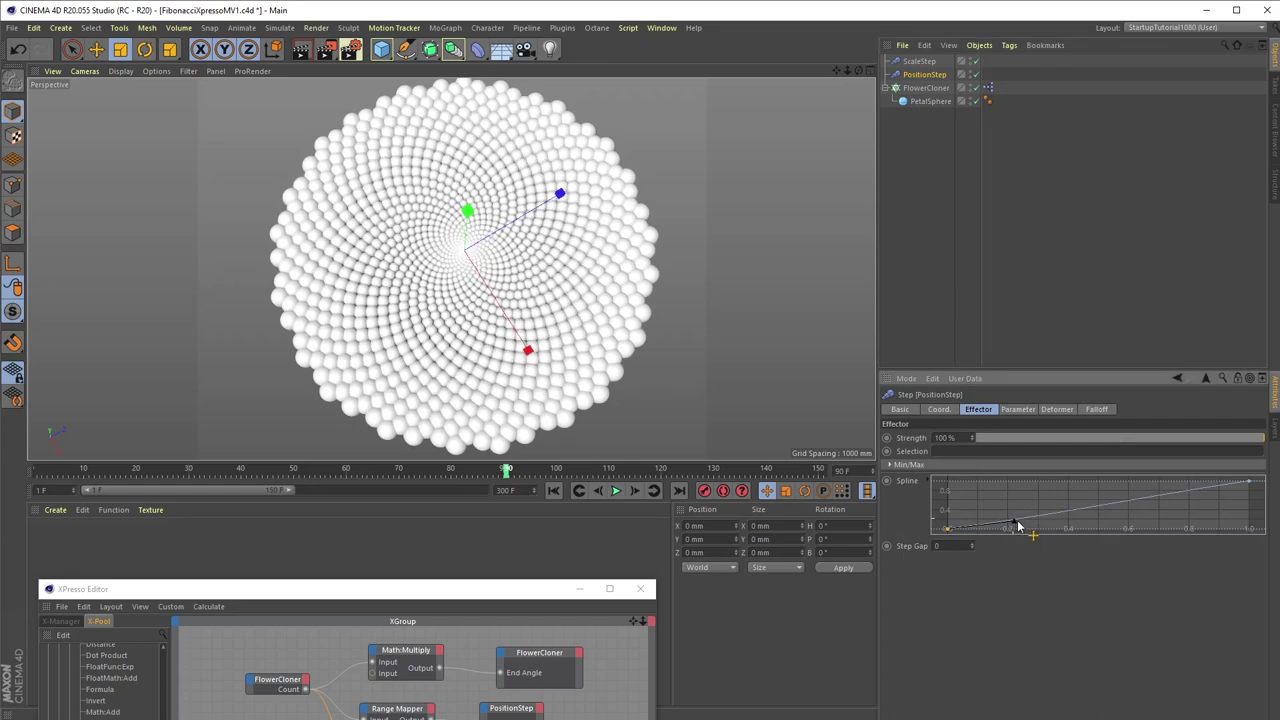
{"action": "left_click", "coordinate": [1249, 482]}
{"action": "left_click_drag", "start_coordinate": [1172, 497], "coordinate": [1172, 500]}
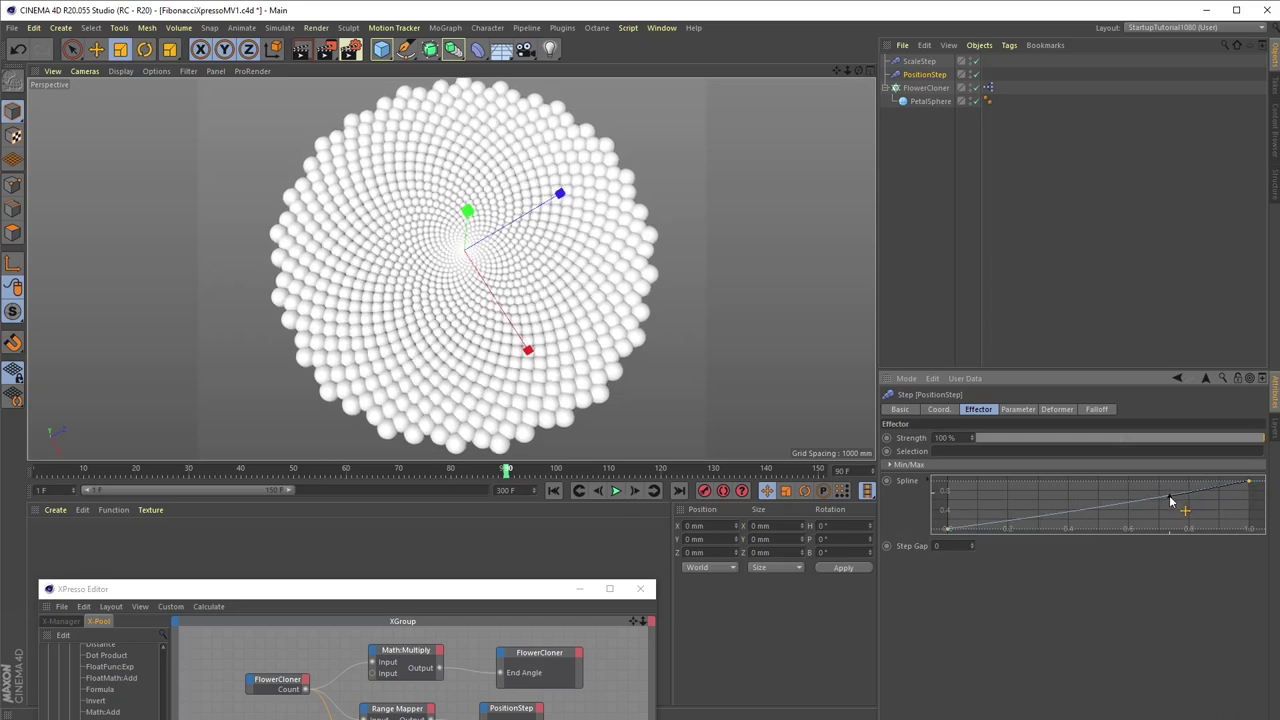
Play the flower's growth animation from the first frame in a closer view
{"action": "left_click_drag", "start_coordinate": [847, 70], "coordinate": [860, 245]}
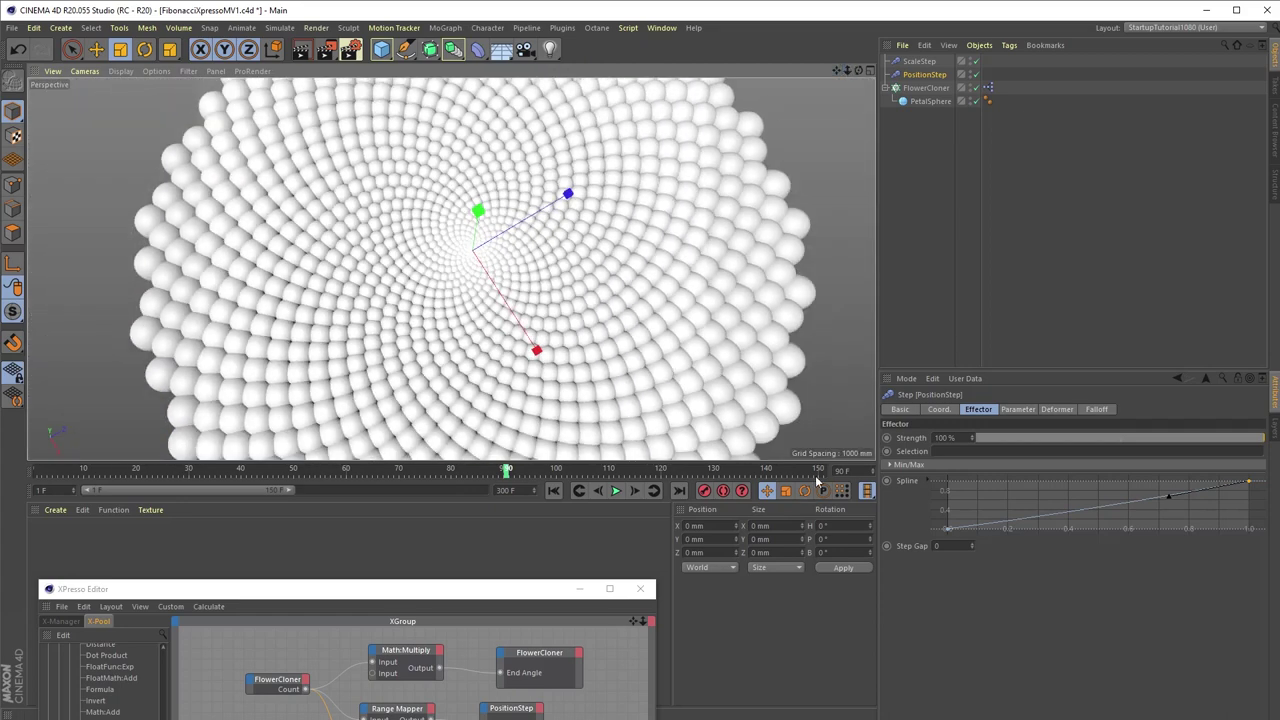
{"action": "left_click", "coordinate": [553, 490]}
{"action": "left_click", "coordinate": [616, 490]}
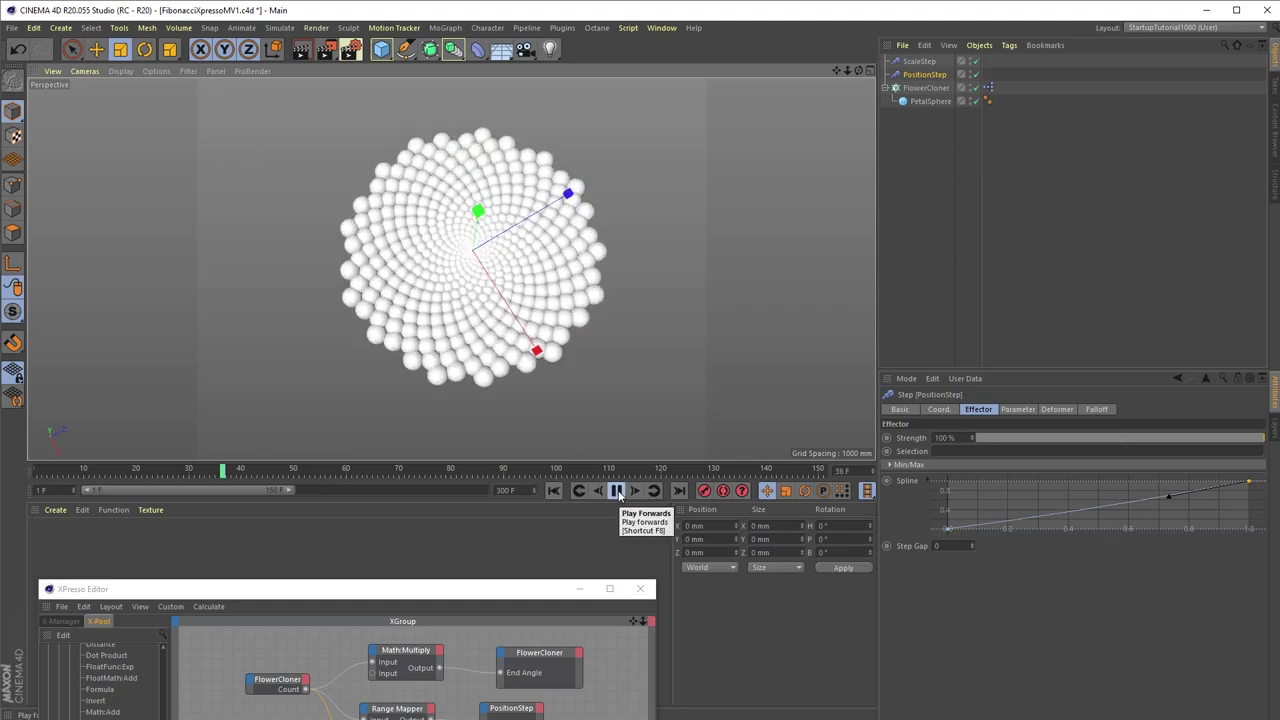